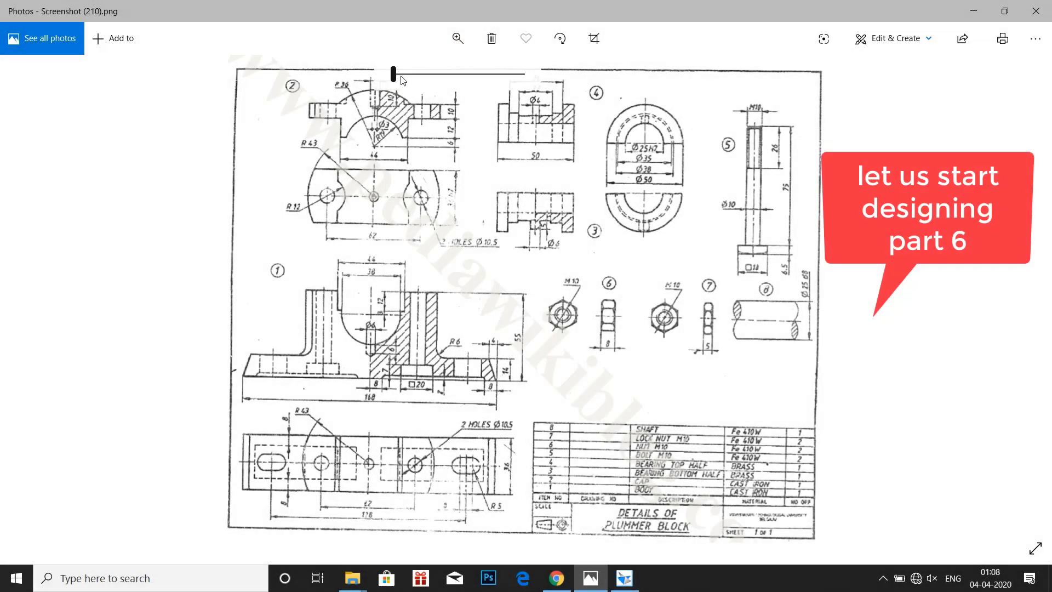
- Zoom and pan the scanned drawing to show the M10 nut, Ø25 shaft and parts list
left_click_drag(400, 76, 441, 75)
mouse_move(831, 444)
left_mouse_down()
mouse_move(630, 257)
mouse_move(652, 241)
left_mouse_up()
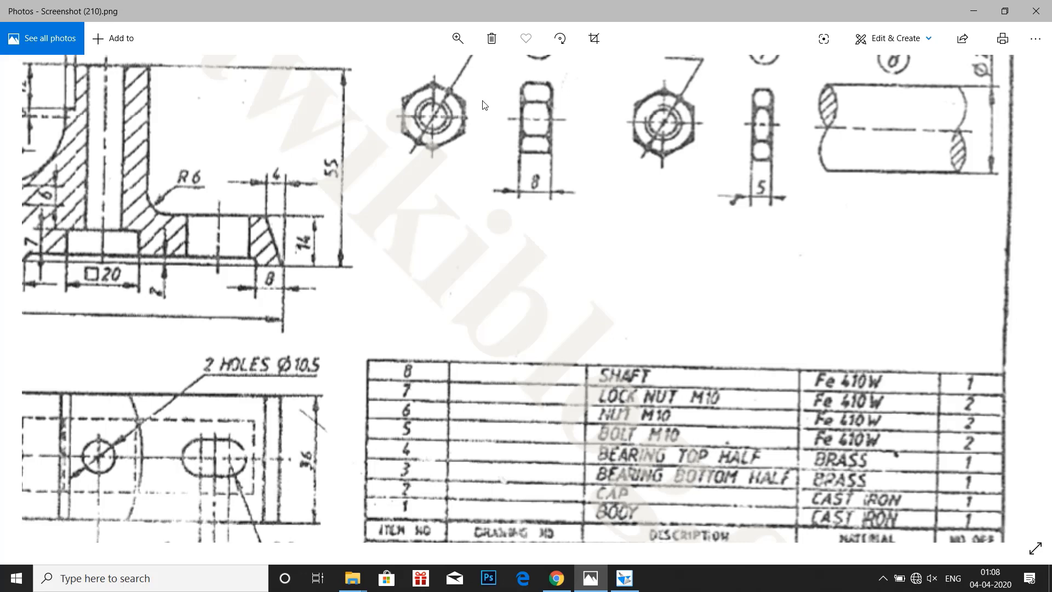
scroll(698, 235, "up", 2)
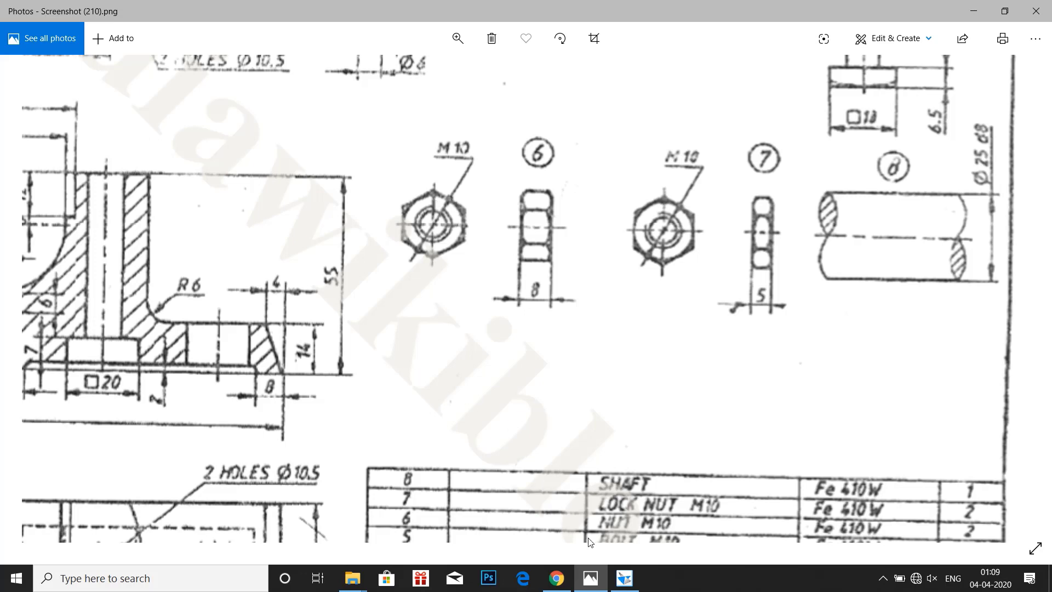
- Sketch a 20 mm diameter circle centred on the origin on the Front plane
mouse_move(623, 585)
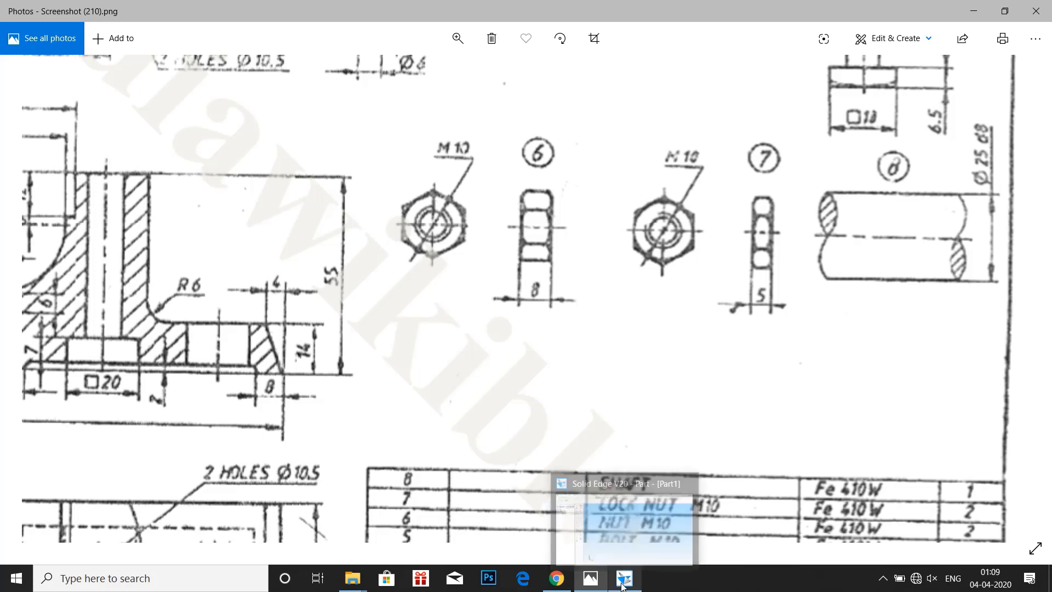
left_click(629, 535)
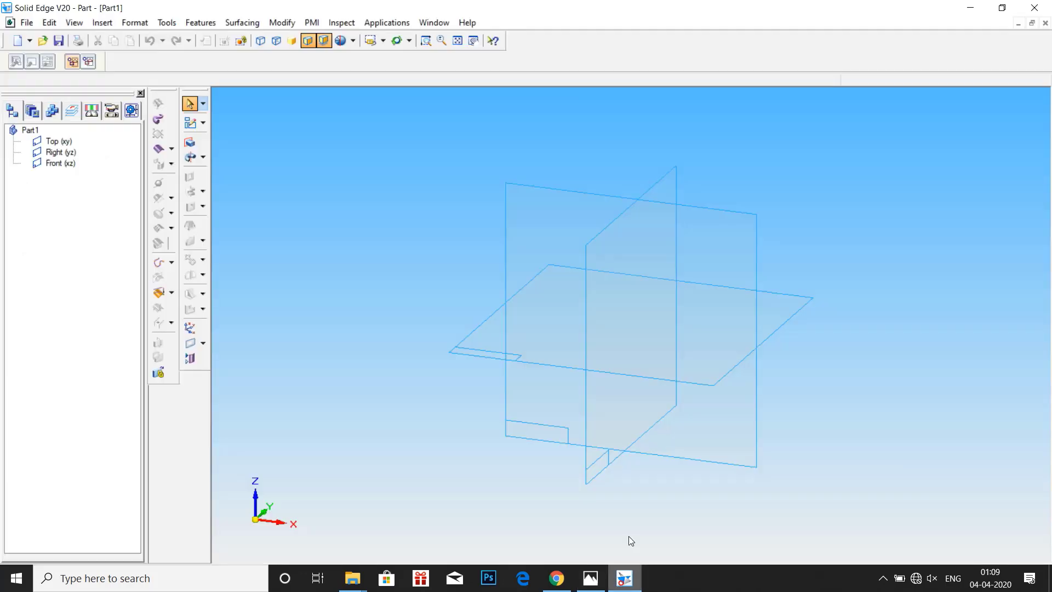
left_click(188, 123)
left_click(536, 215)
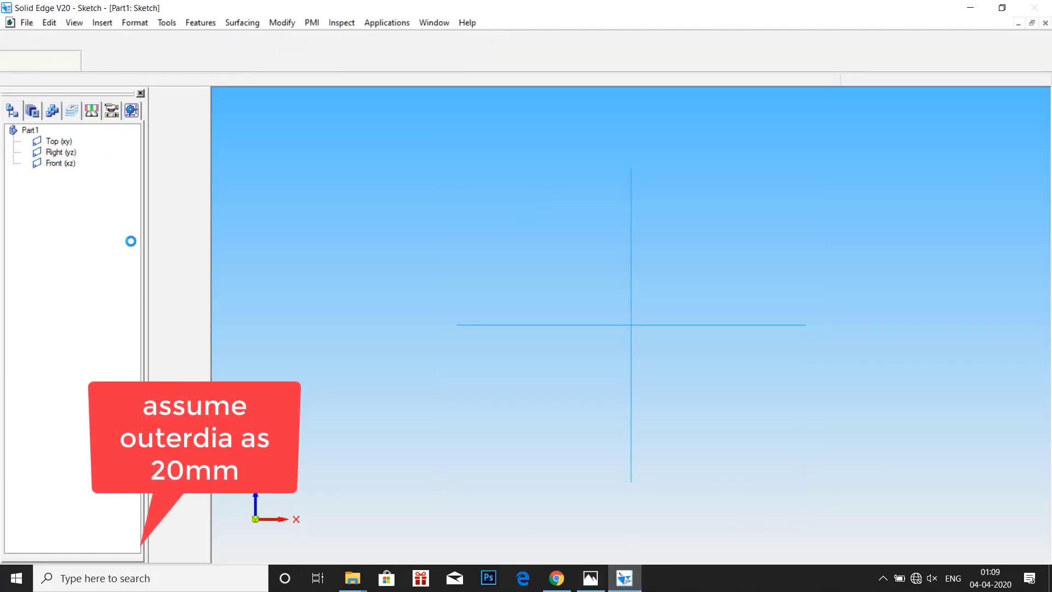
left_click(180, 164)
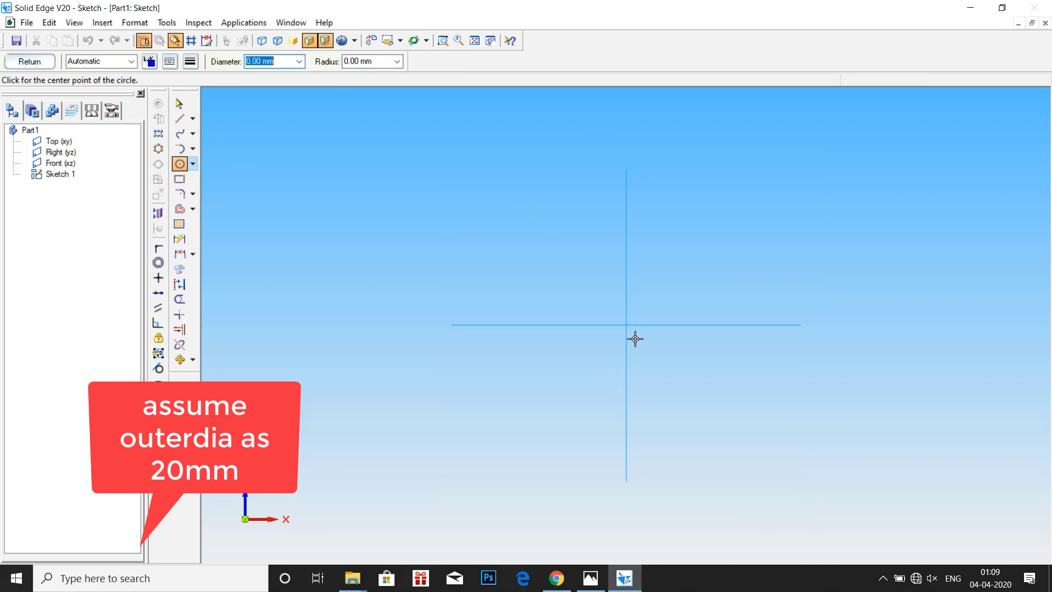
left_click(626, 325)
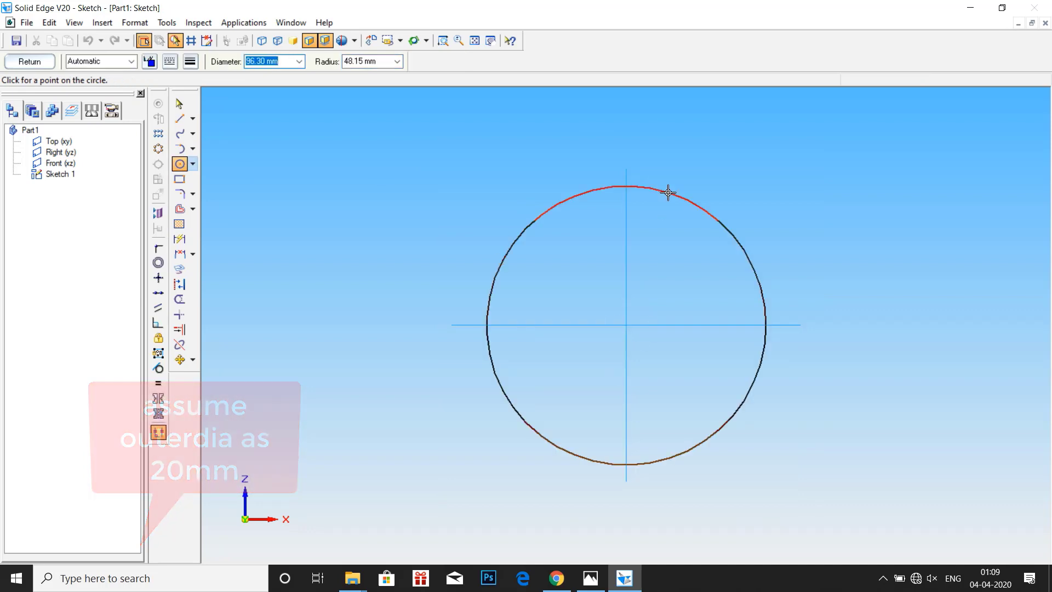
type("20")
key("Return")
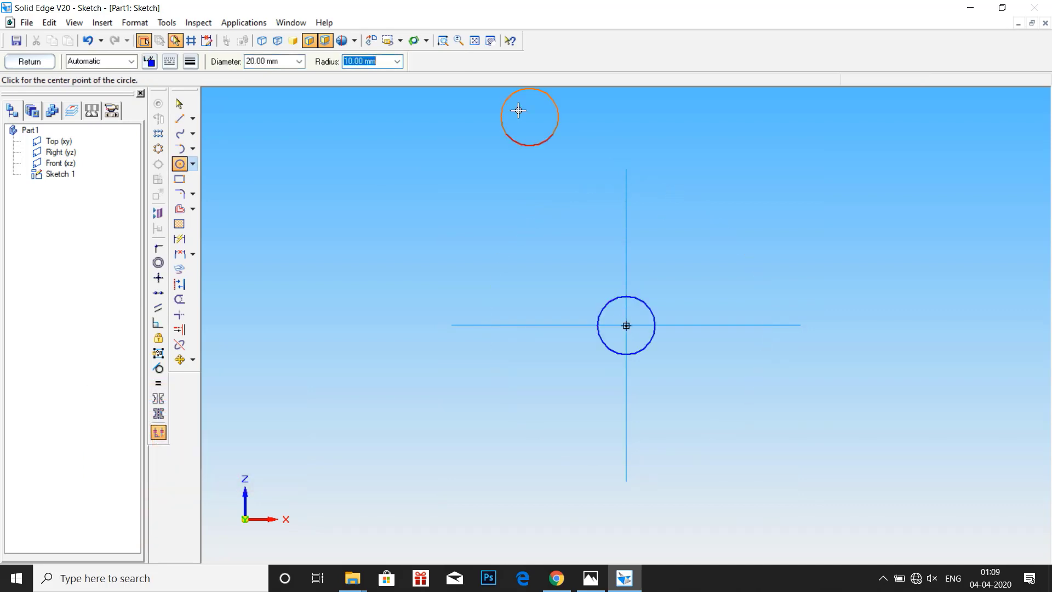
left_click(179, 119)
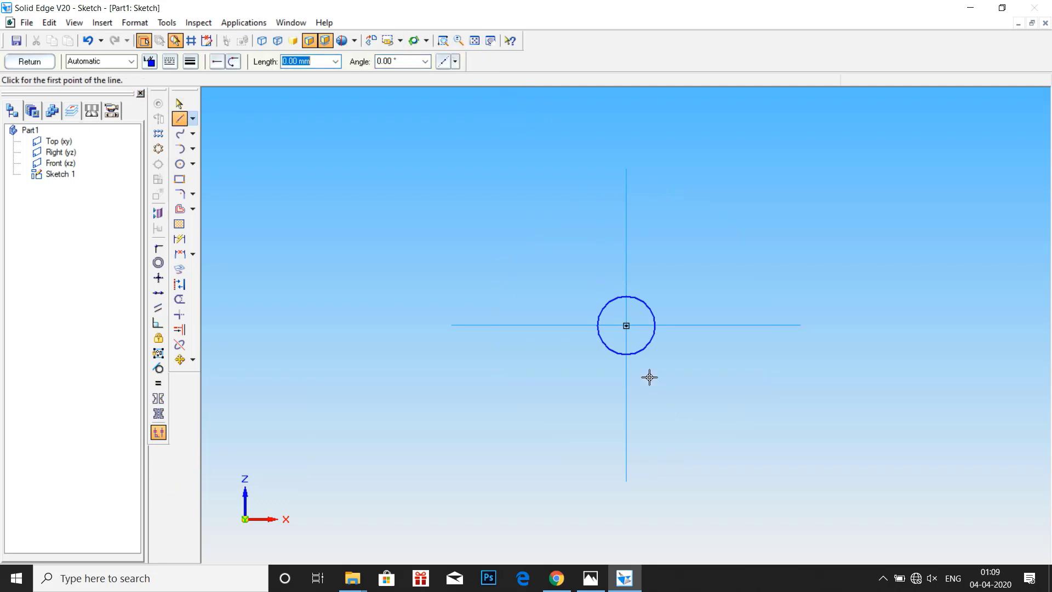
- Draw a closed hexagon of six 10 mm sides around the circle
scroll(676, 190, "up", 3)
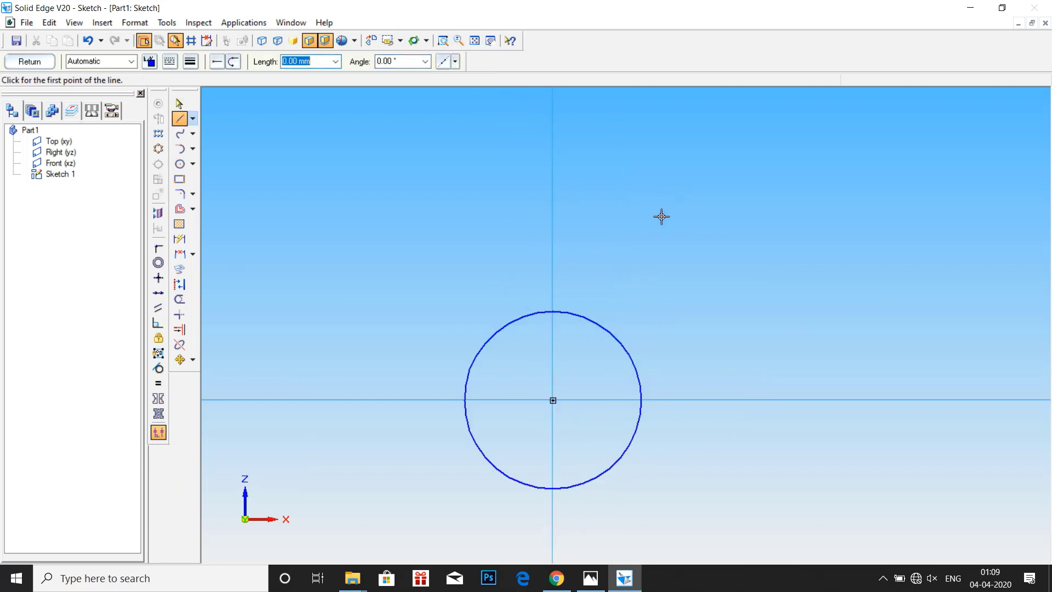
left_click(552, 313)
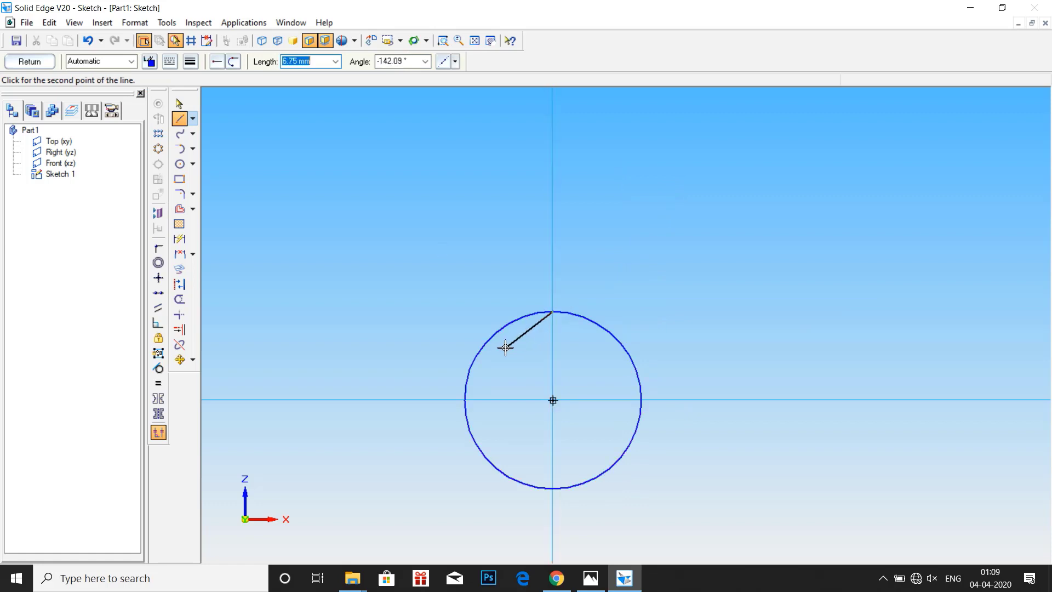
type("10")
key("Tab")
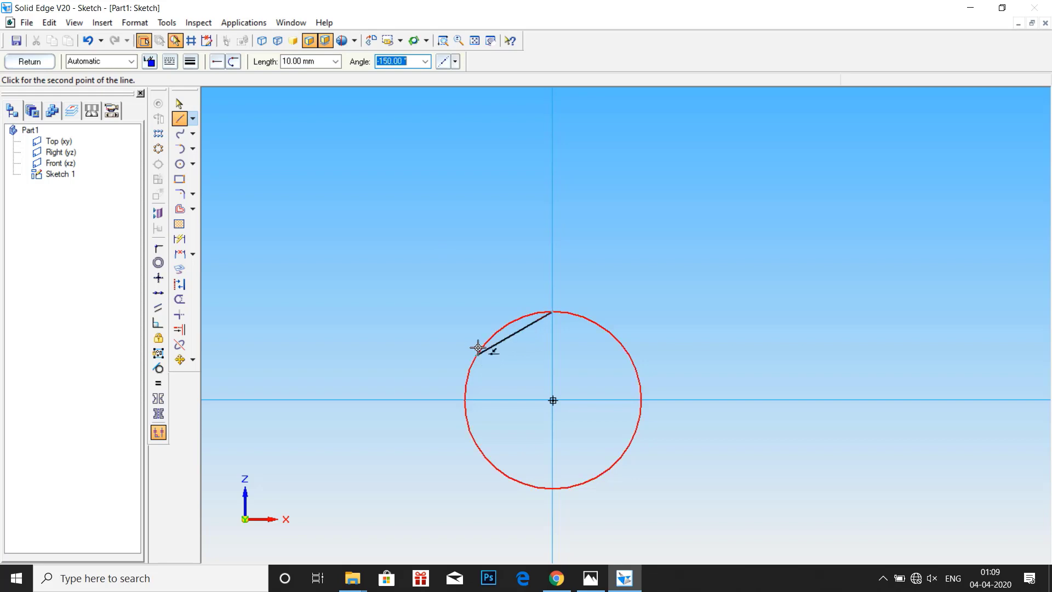
left_click(476, 354)
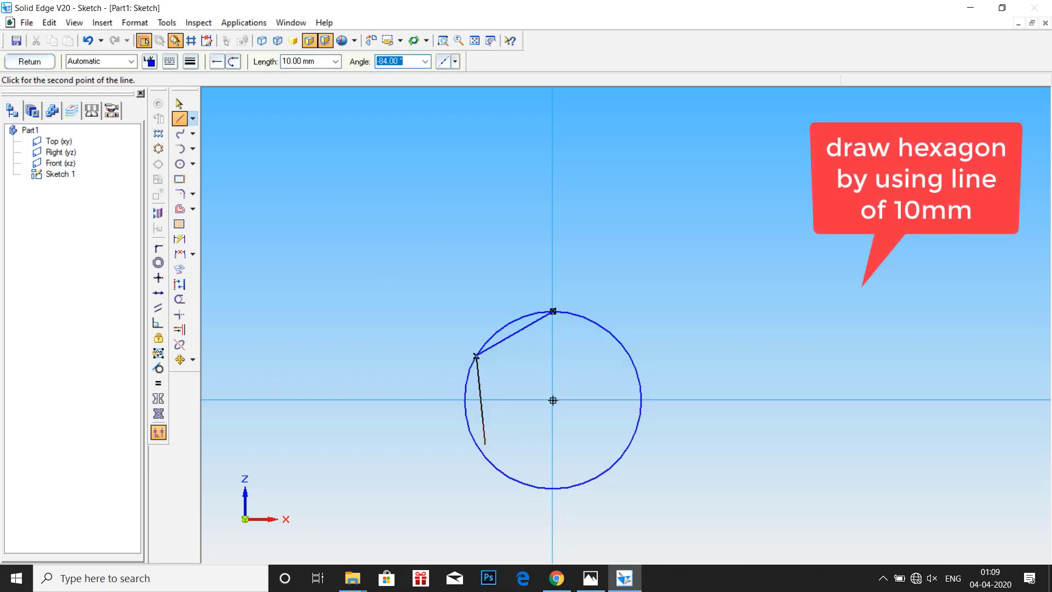
left_click(477, 443)
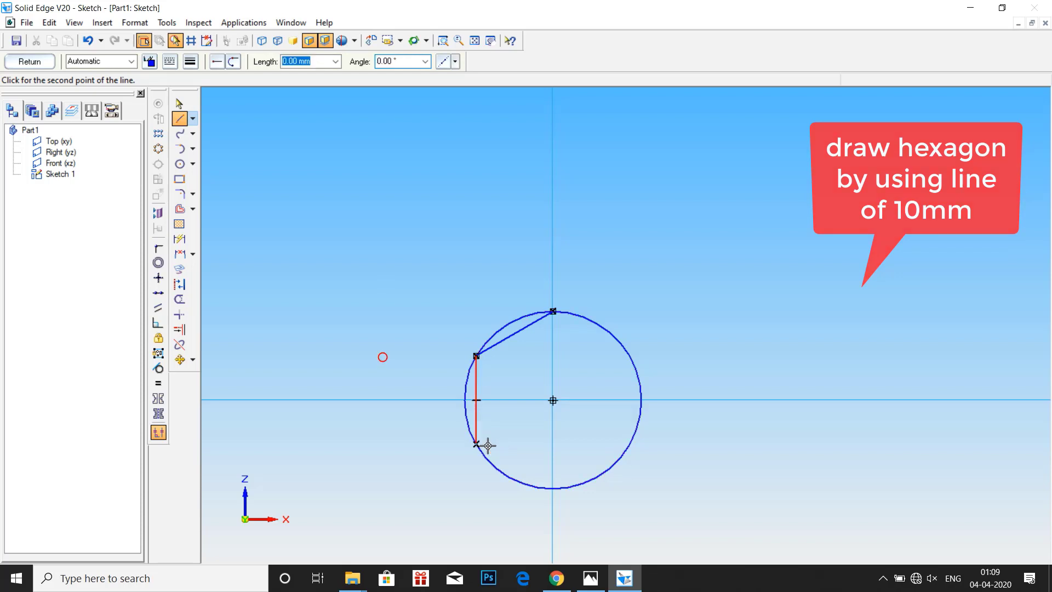
left_click(552, 487)
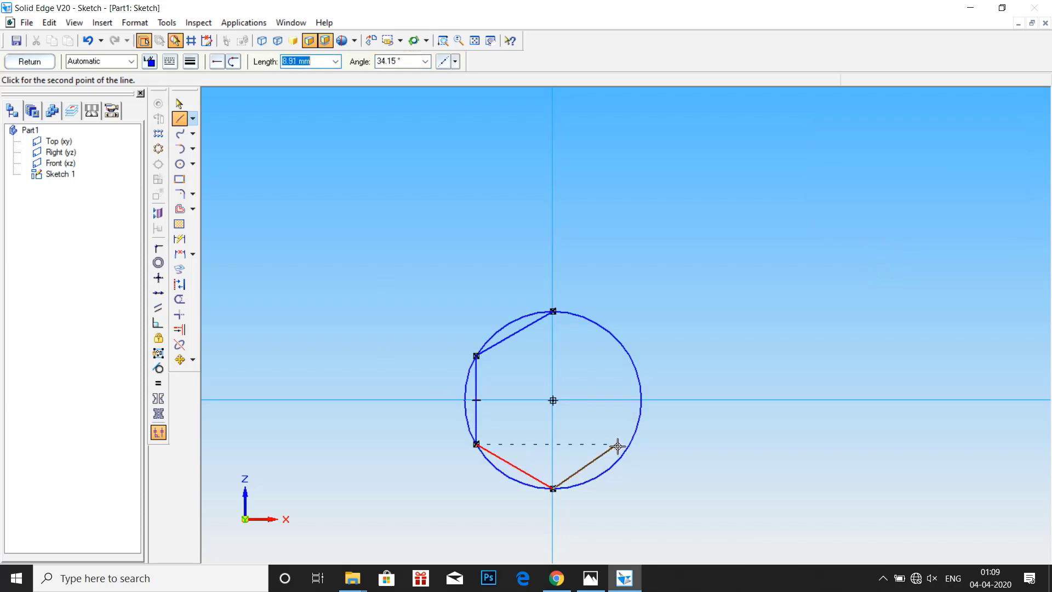
type("010")
key("Tab")
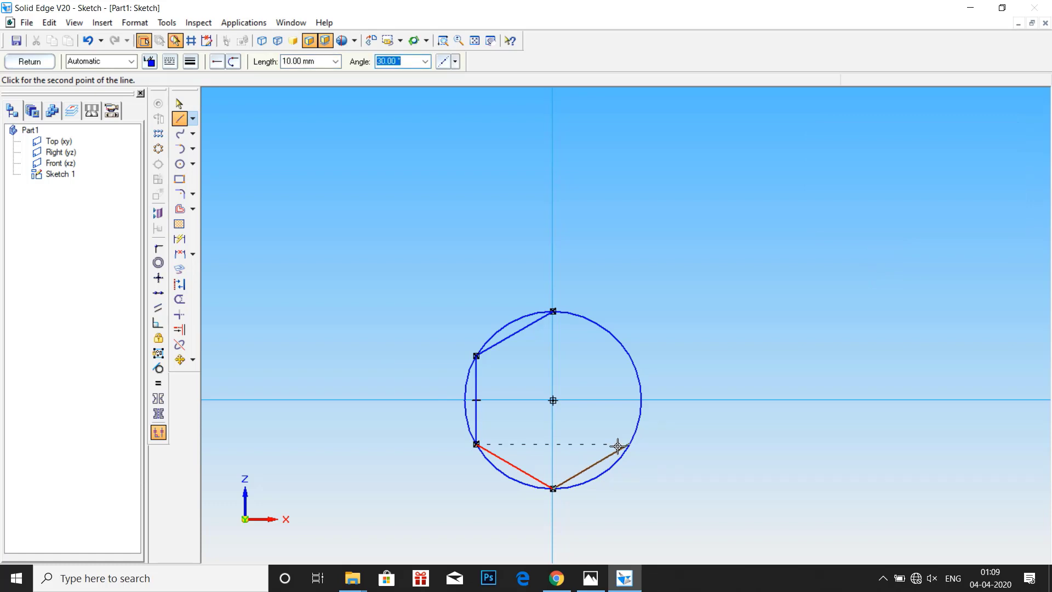
left_click(630, 443)
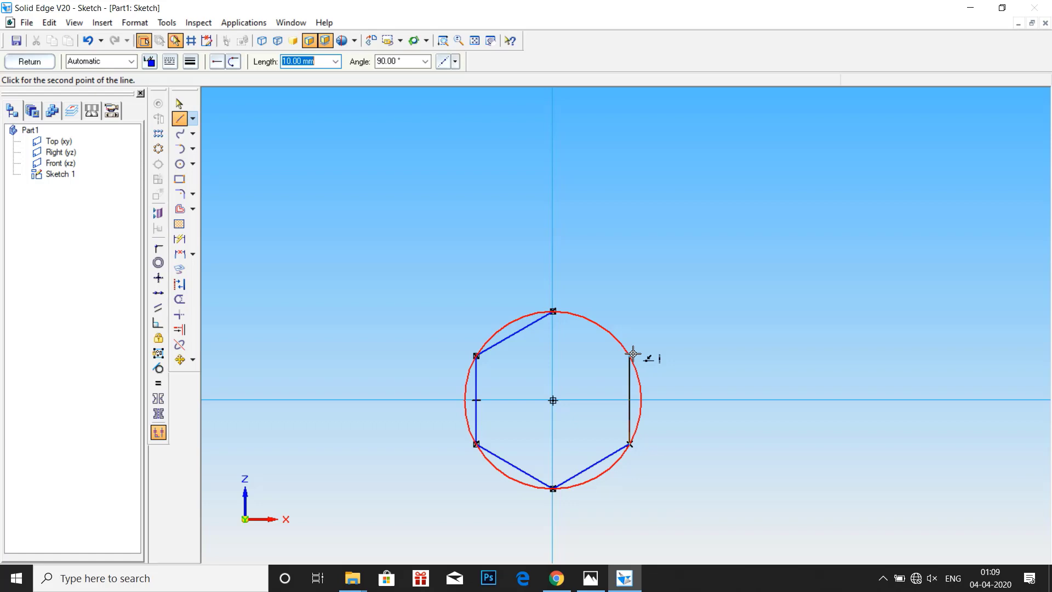
left_click(630, 355)
left_click(552, 311)
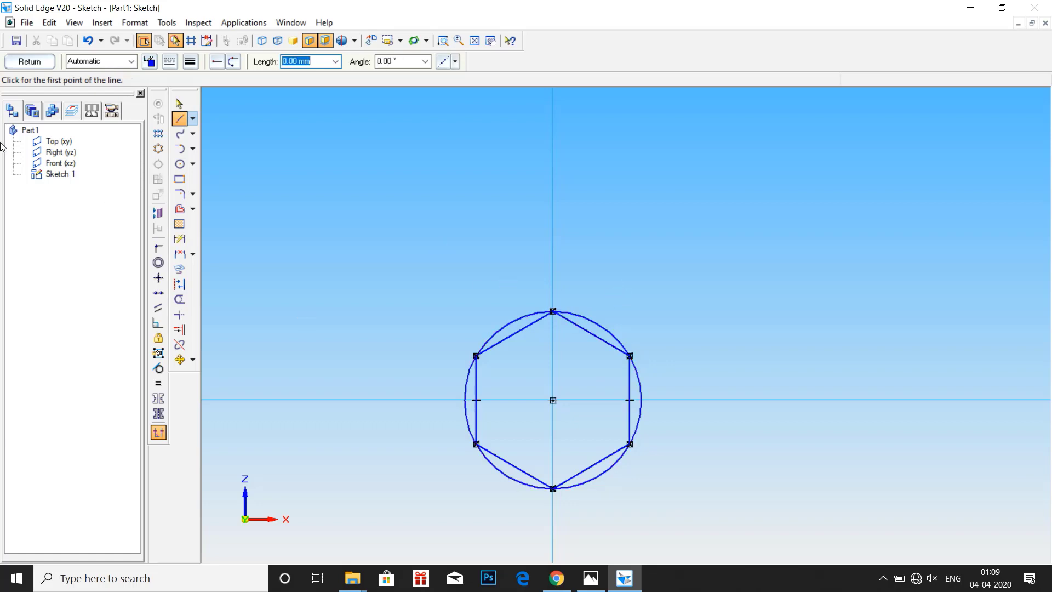
- Delete the construction circle and close the sketch
left_click(180, 103)
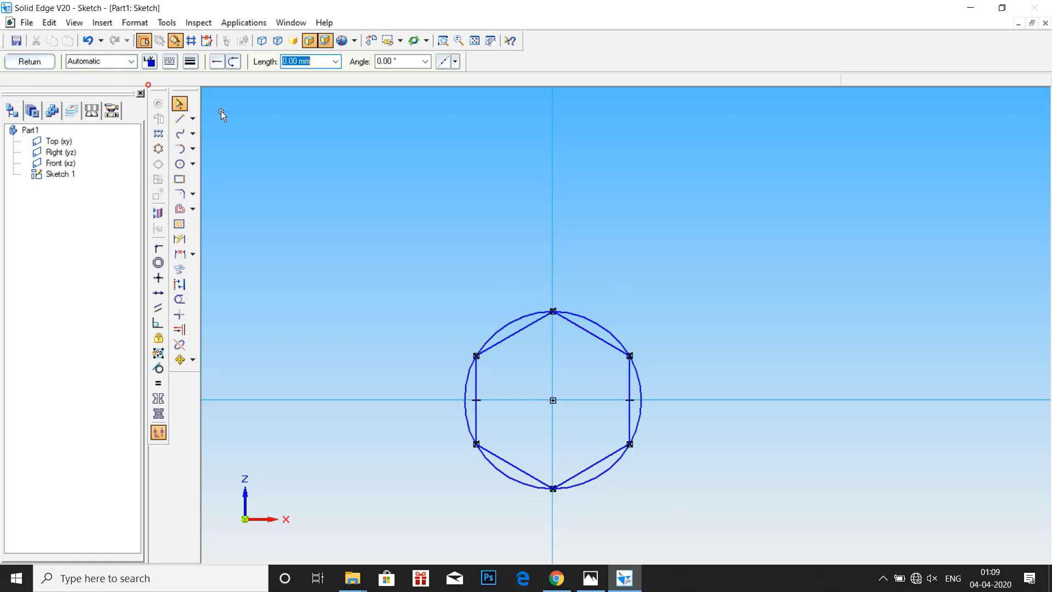
left_click(512, 317)
key("Delete")
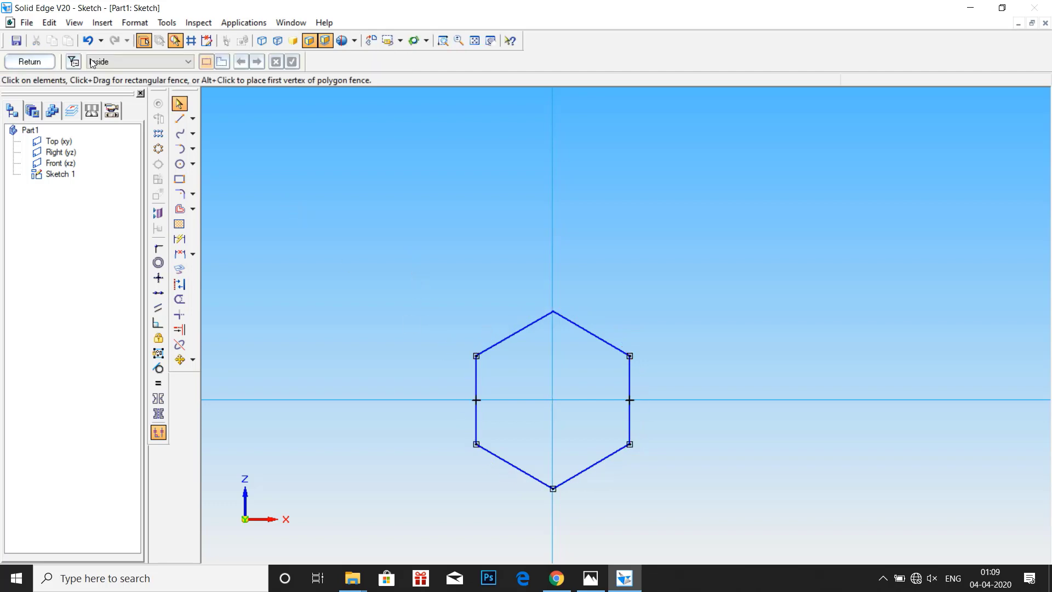
left_click(29, 62)
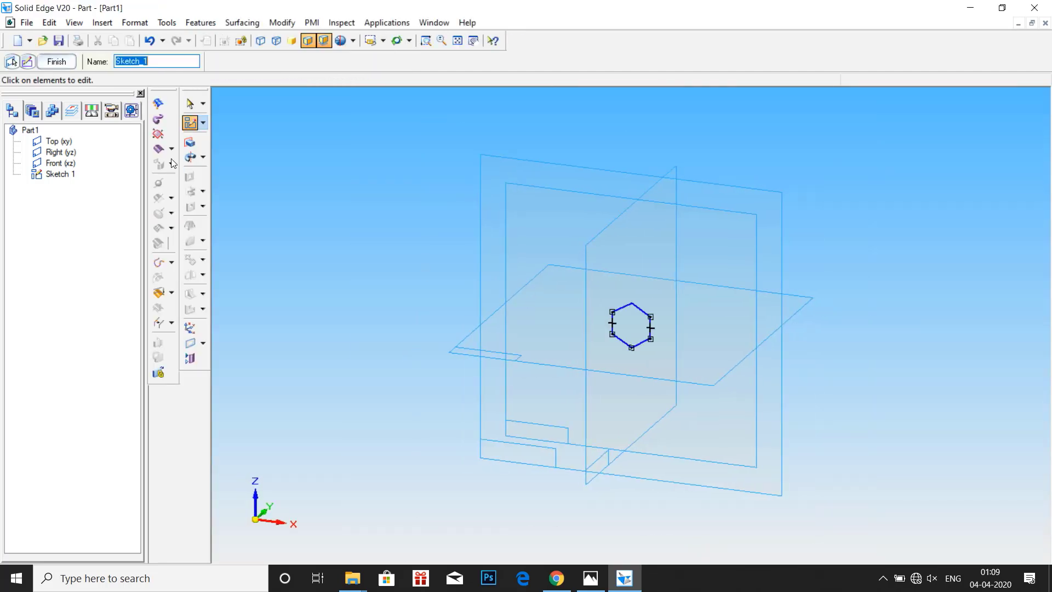
- Extrude the hexagon profile 8 mm into a solid hexagonal prism
left_click(190, 142)
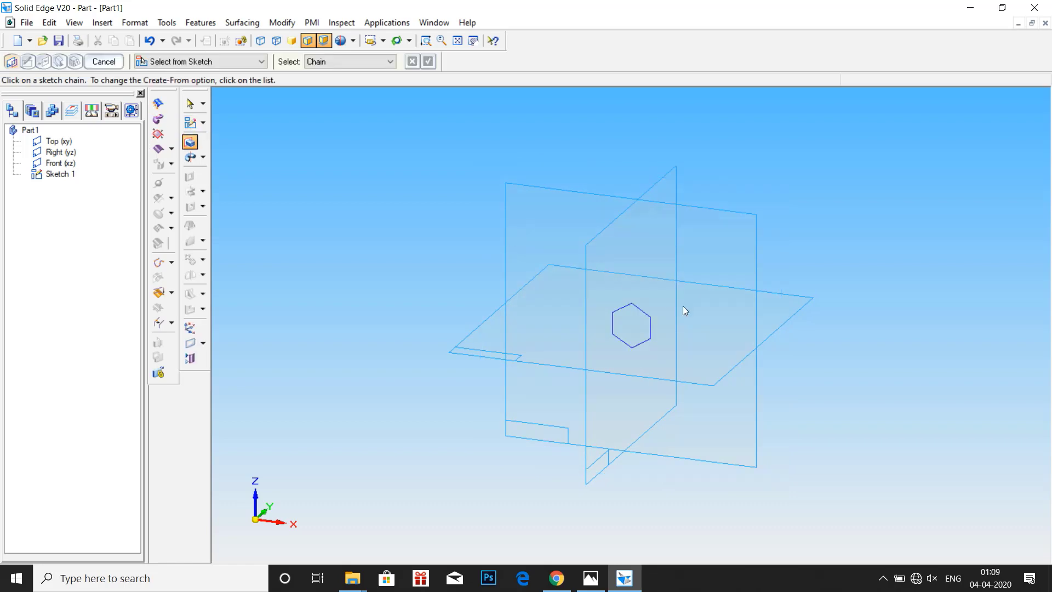
left_click(639, 309)
left_click(586, 580)
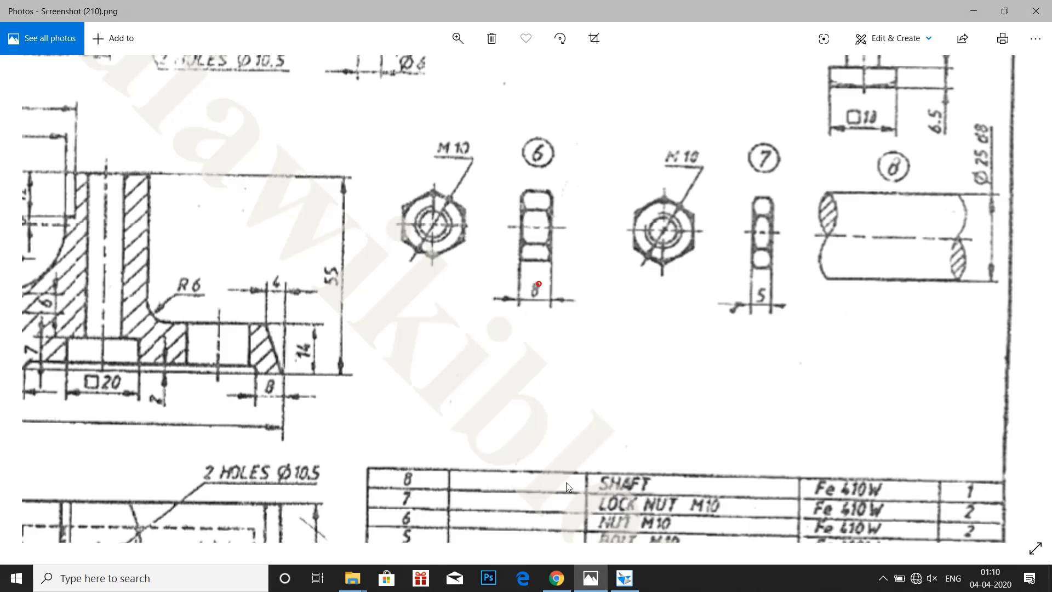
left_click(625, 578)
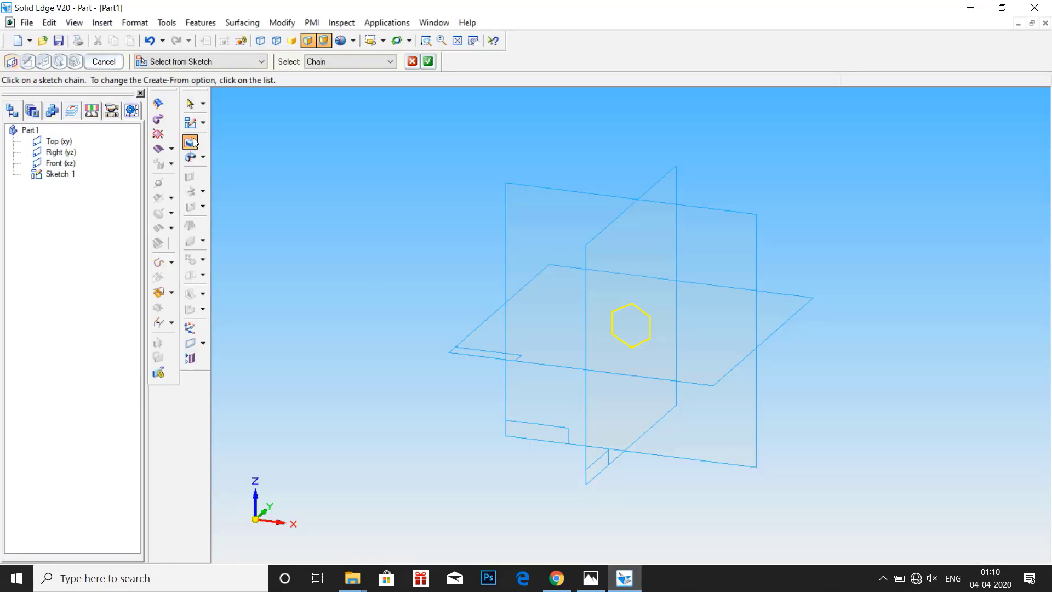
left_click(429, 62)
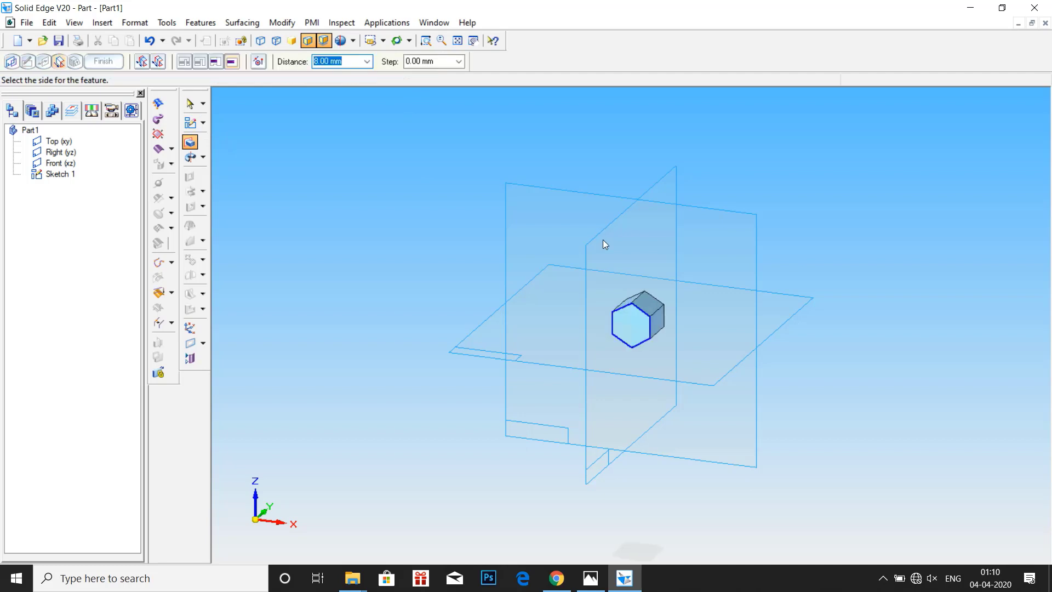
left_click(622, 269)
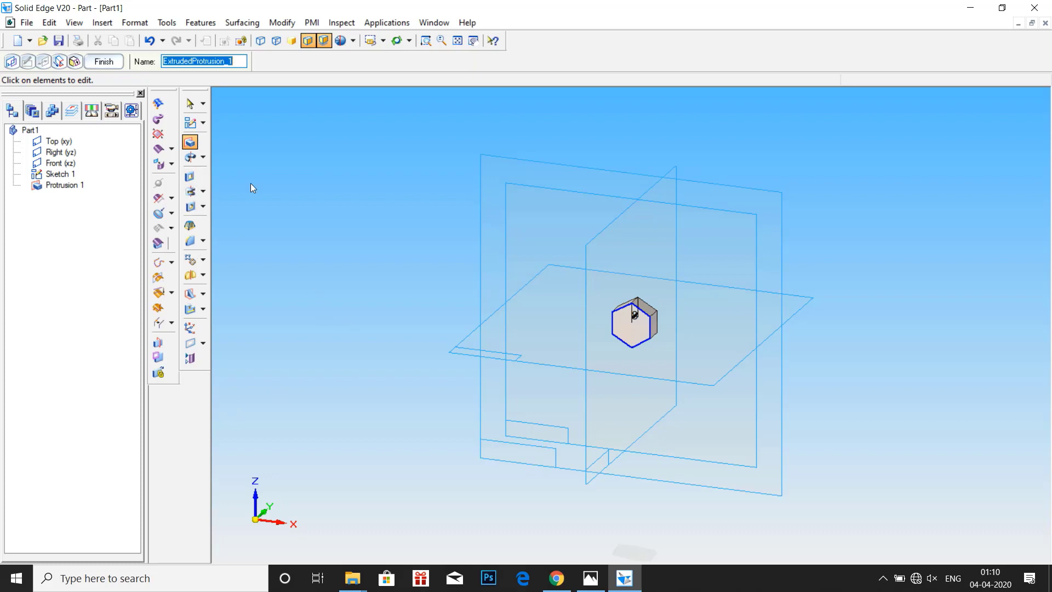
left_click(97, 64)
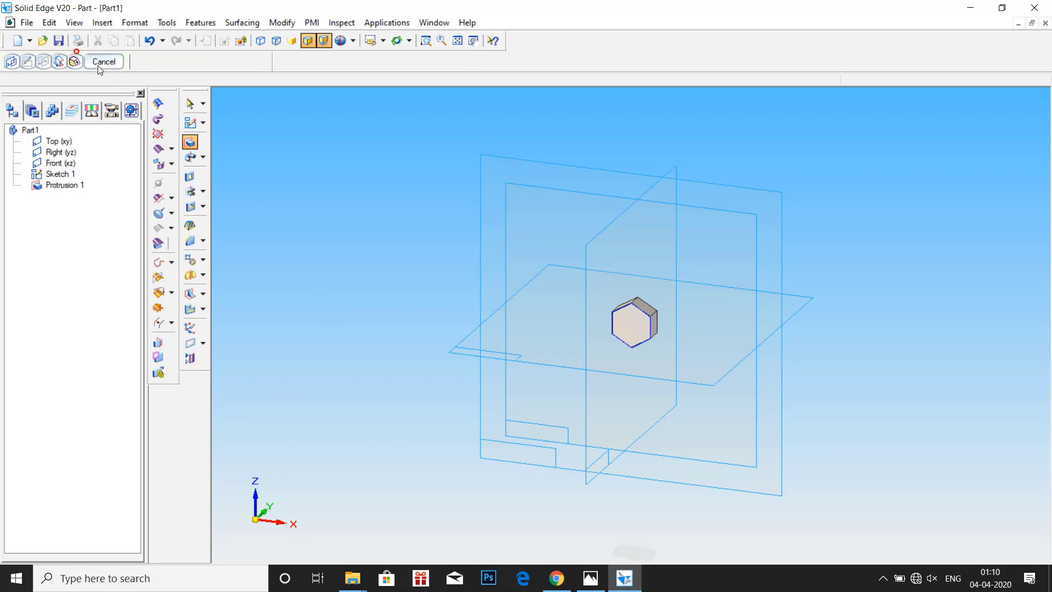
left_click(158, 133)
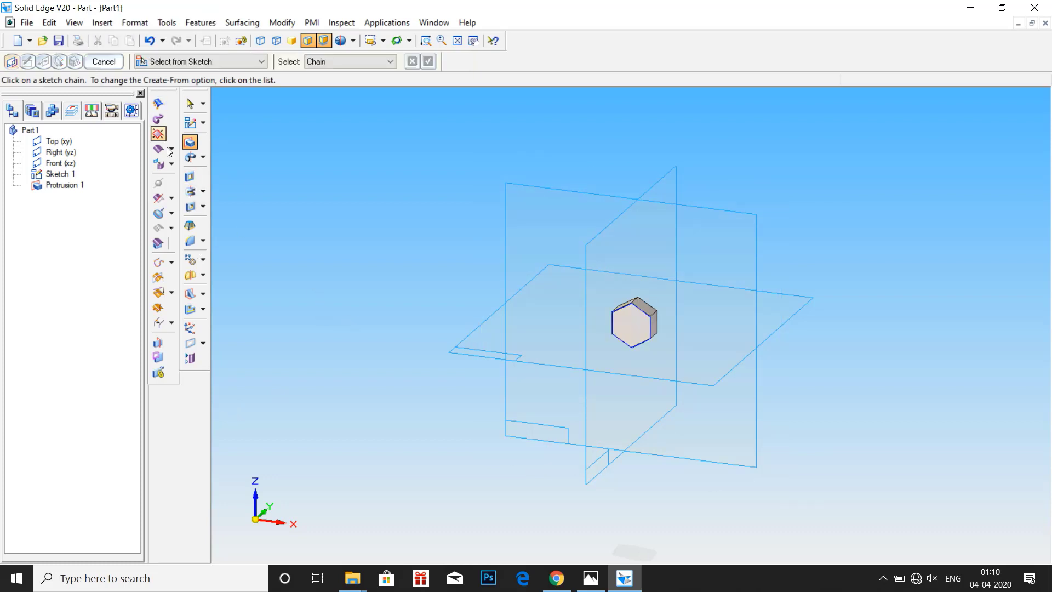
- Start a hole on the nut's end face and set its type to Threaded
left_click(194, 210)
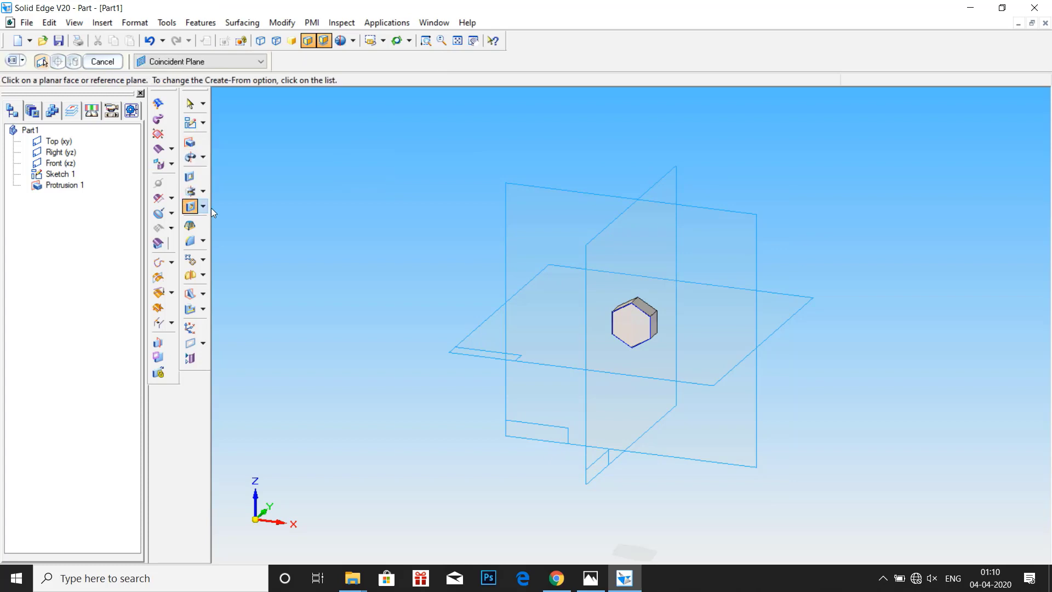
left_click(629, 335)
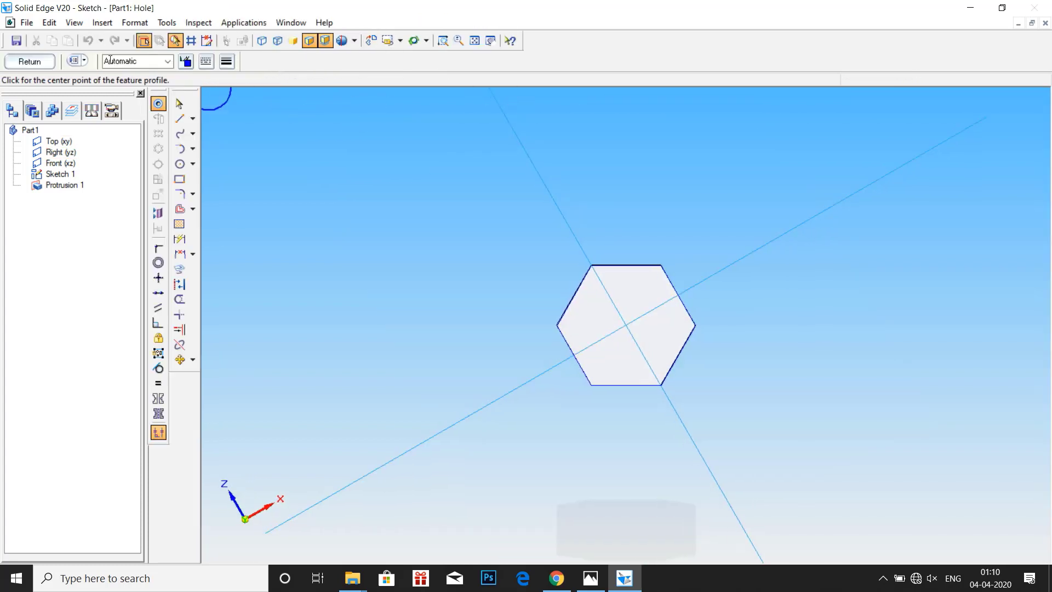
left_click(76, 61)
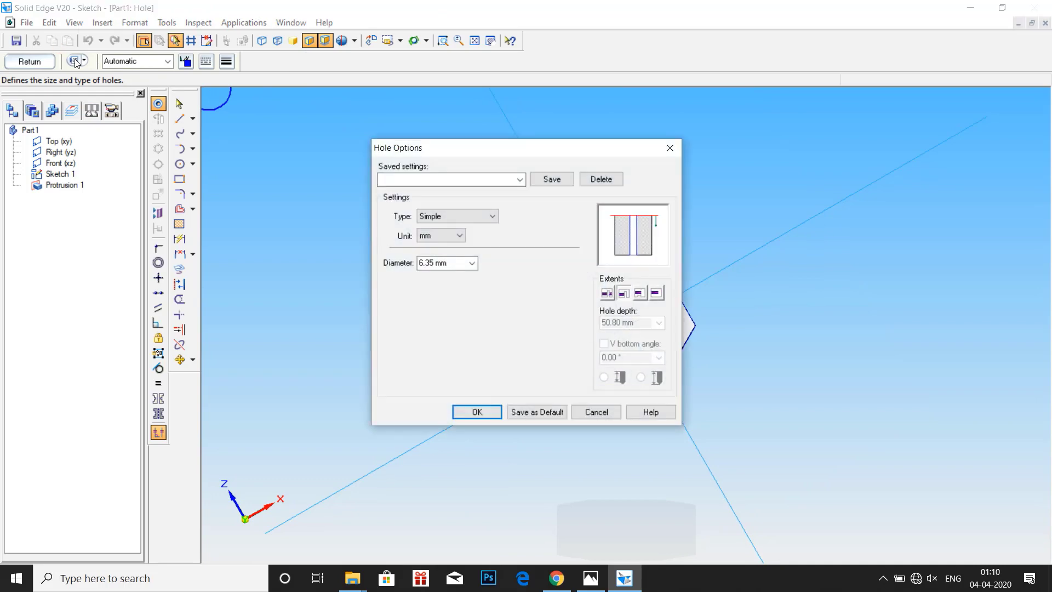
left_click(492, 217)
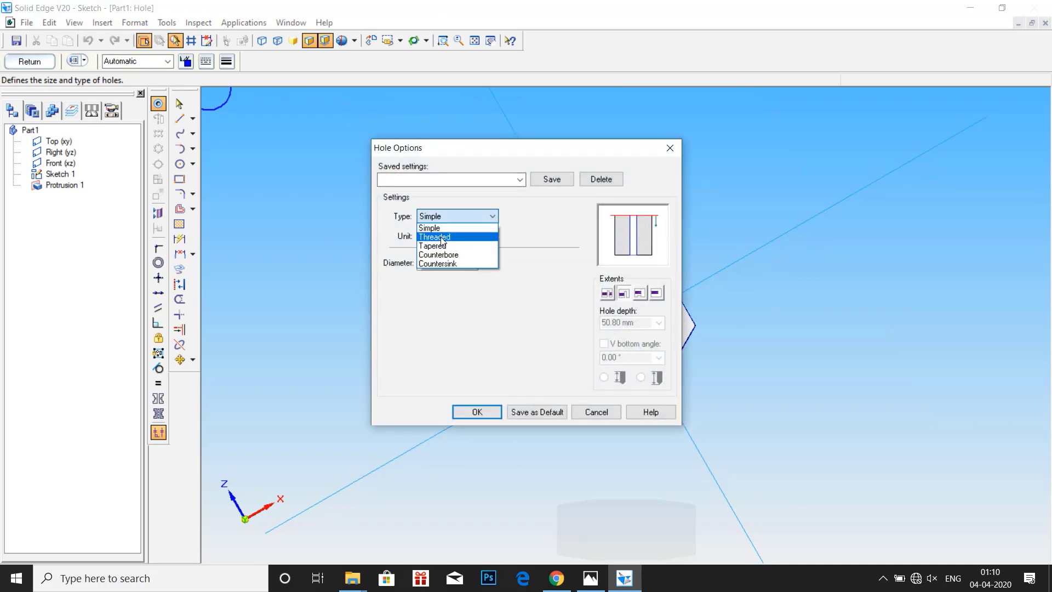
left_click(440, 236)
- Set thread size M10 to hole extent and place the hole at the hexagon centre
left_click(459, 265)
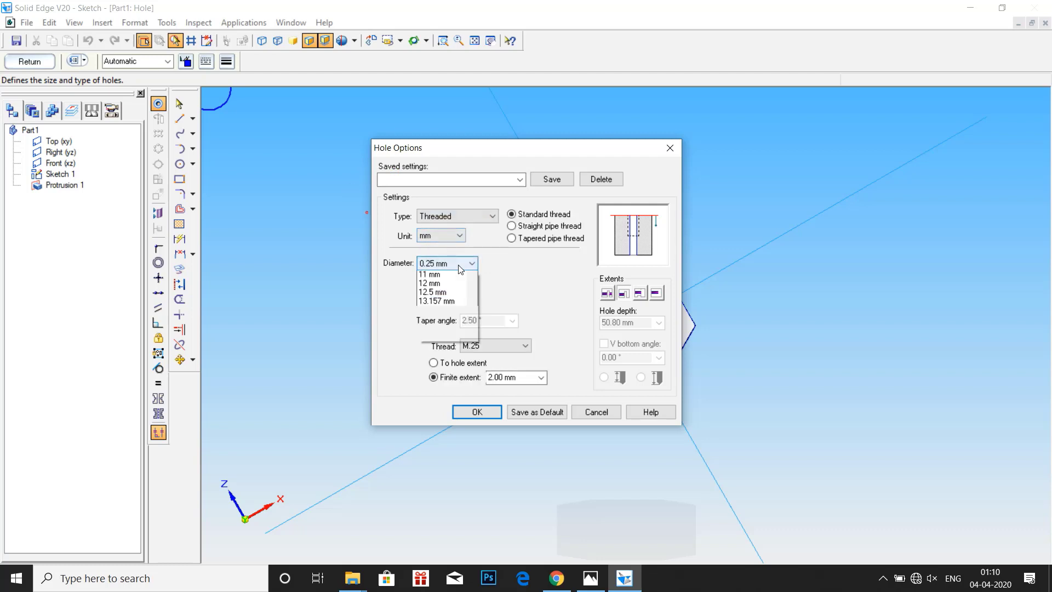
left_click(511, 344)
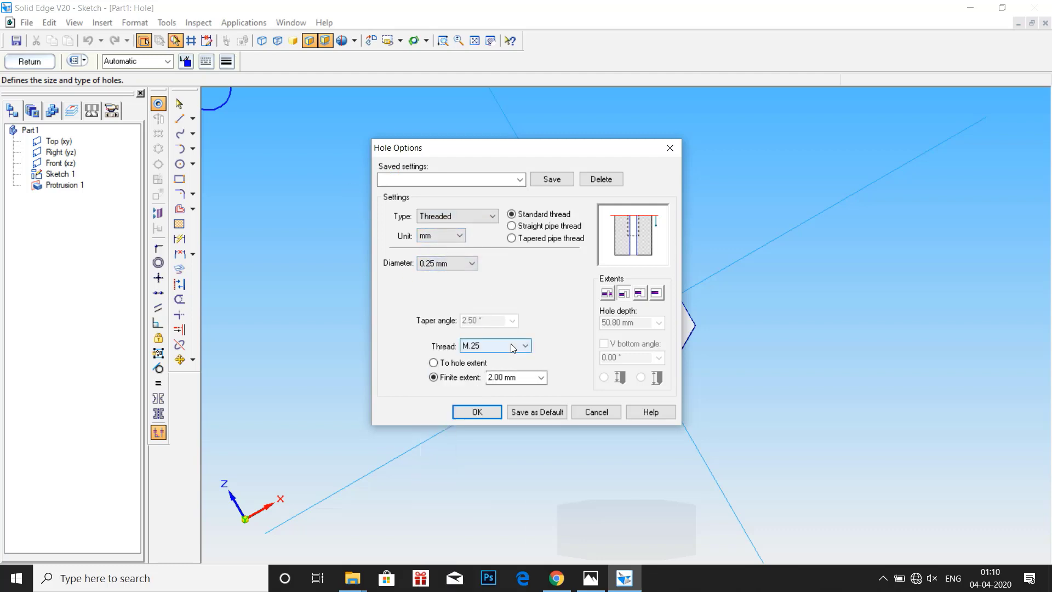
left_click(510, 345)
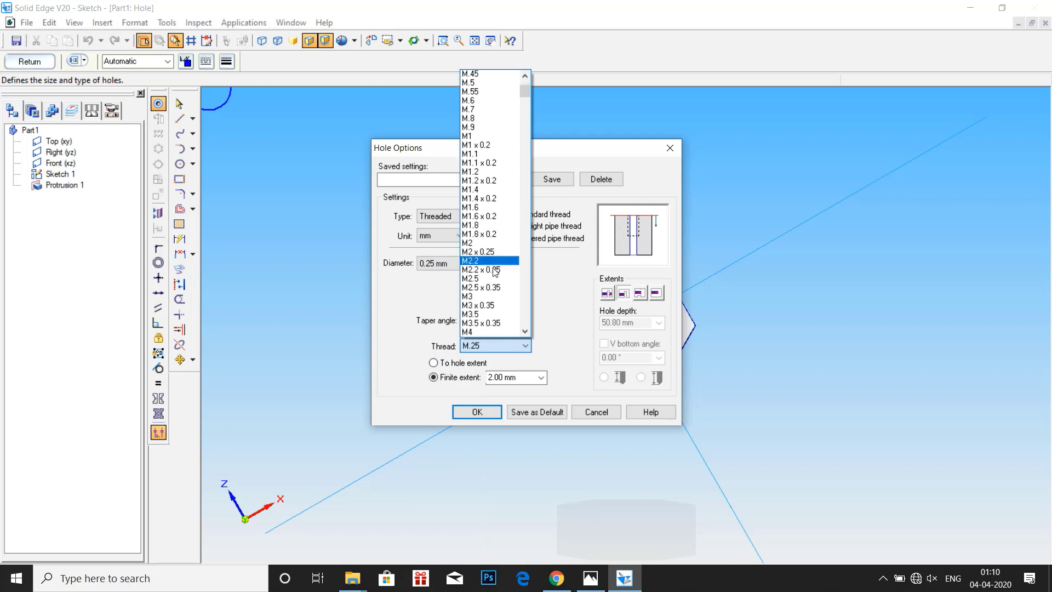
scroll(495, 272, "down", 9)
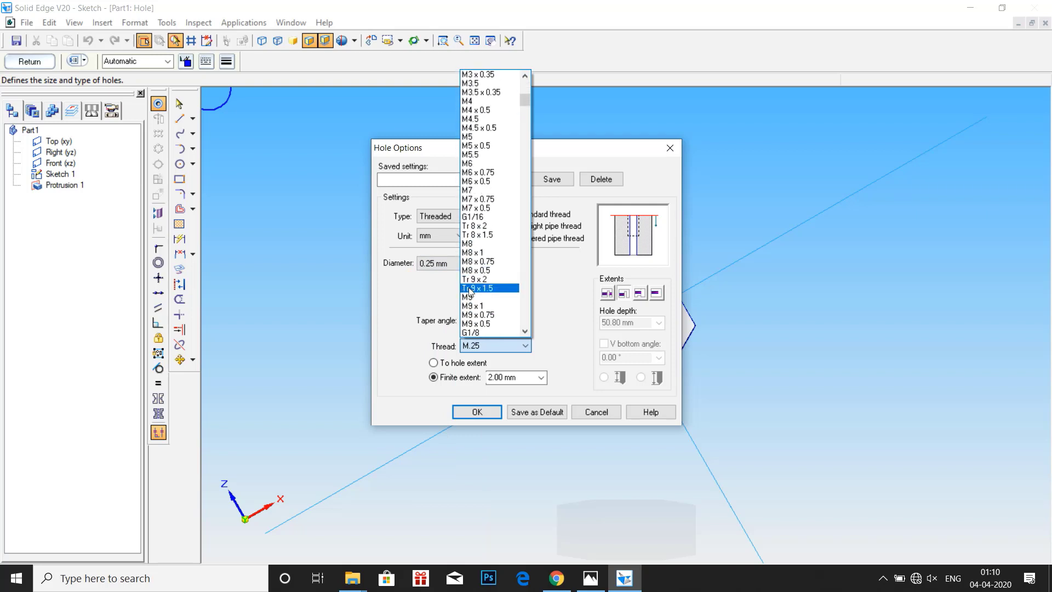
scroll(471, 294, "down", 2)
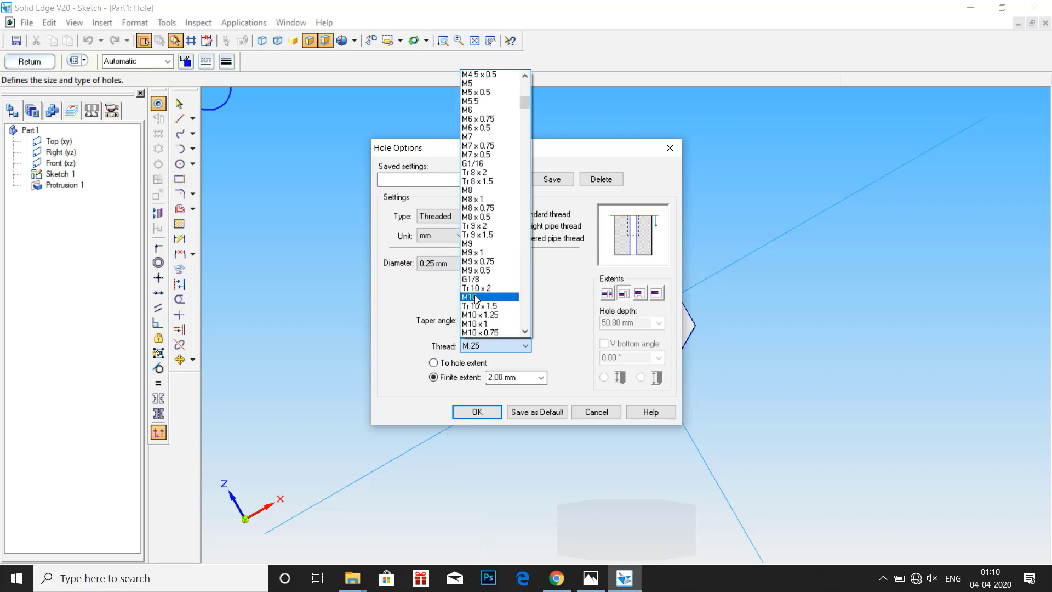
left_click(476, 297)
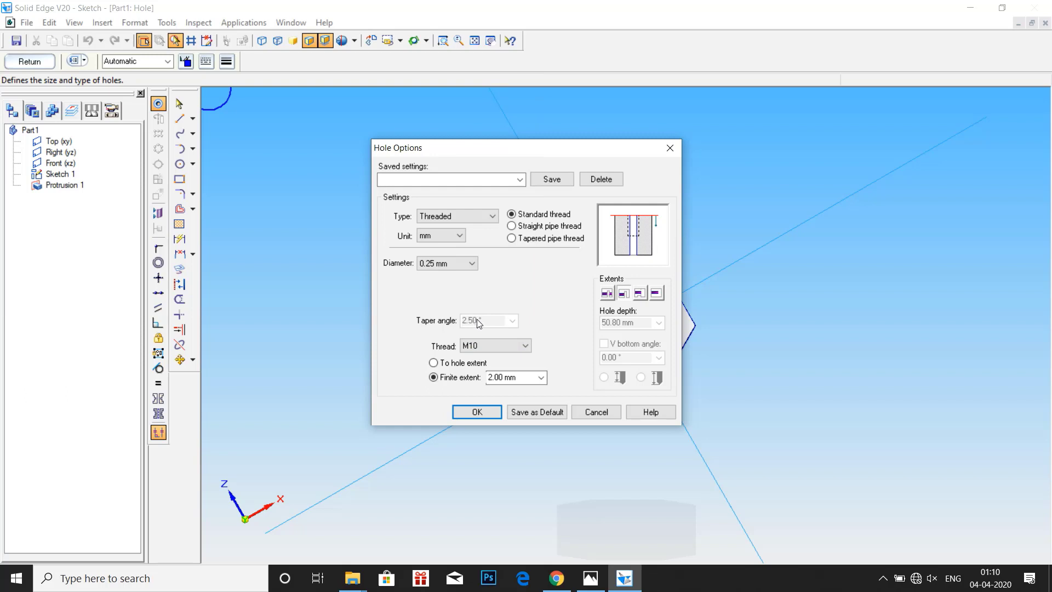
left_click(433, 362)
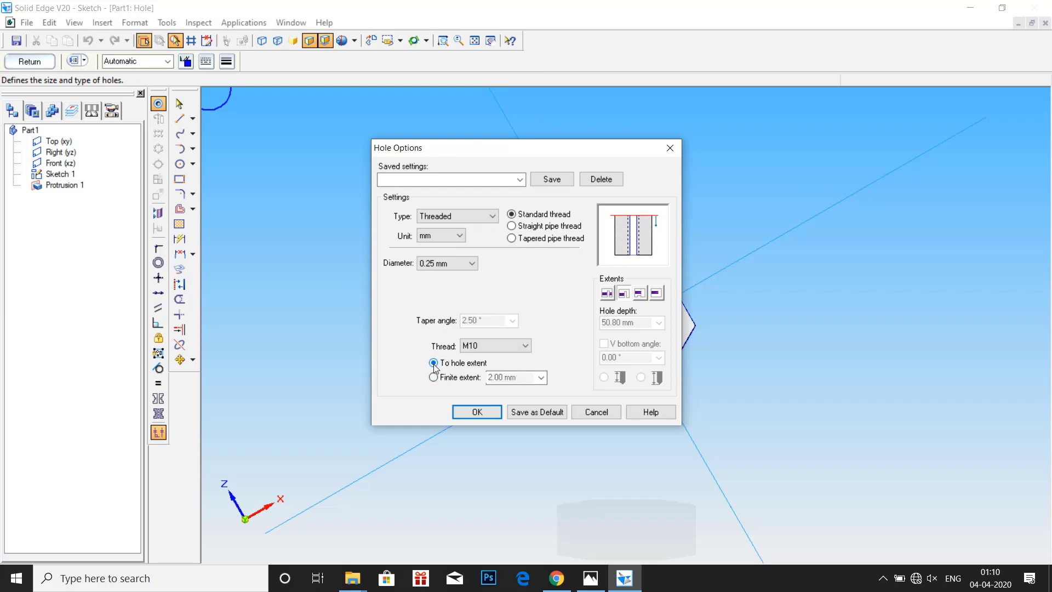
left_click(476, 412)
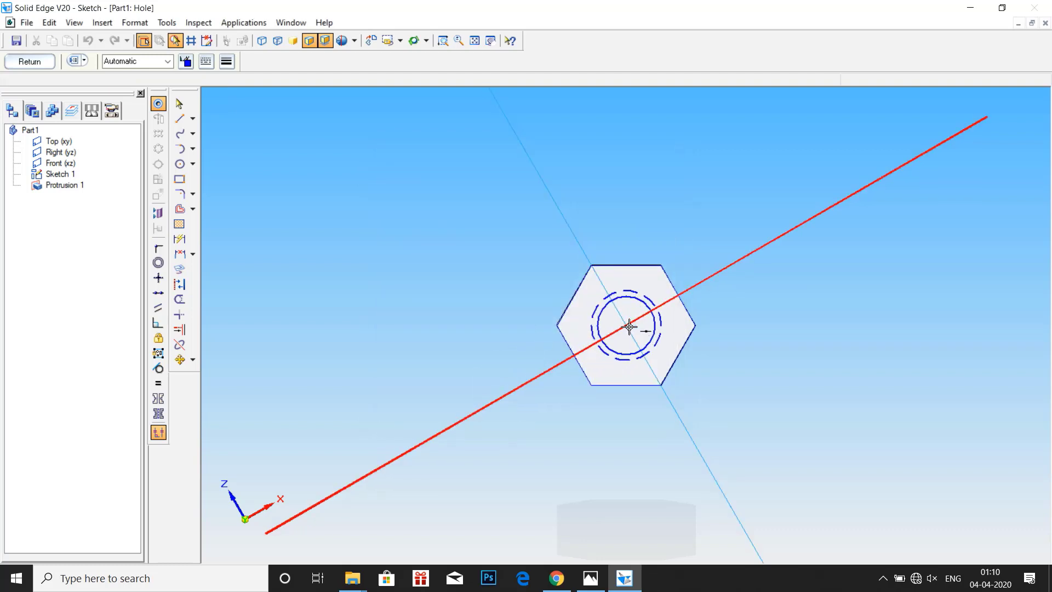
left_click(629, 327)
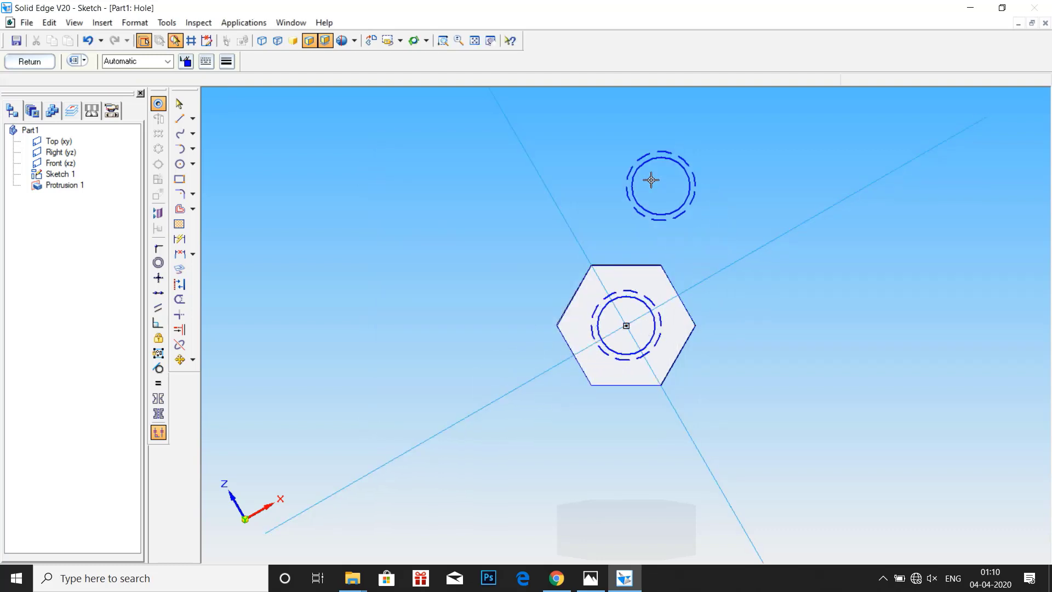
- Finish the M10 hole as Hole 1, check the drawing, and orbit the nut
left_click(43, 60)
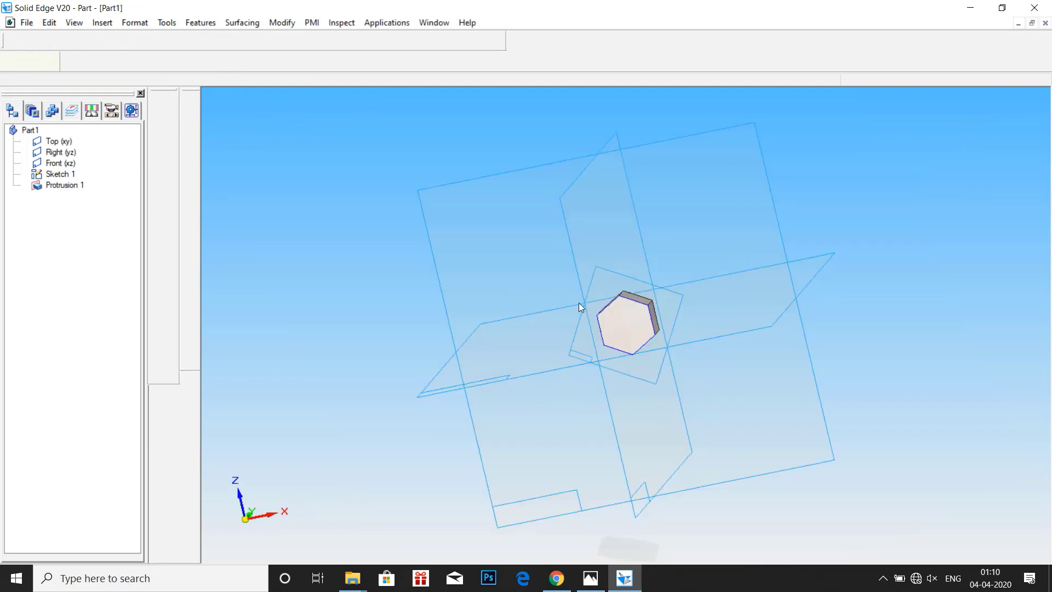
right_click(715, 288)
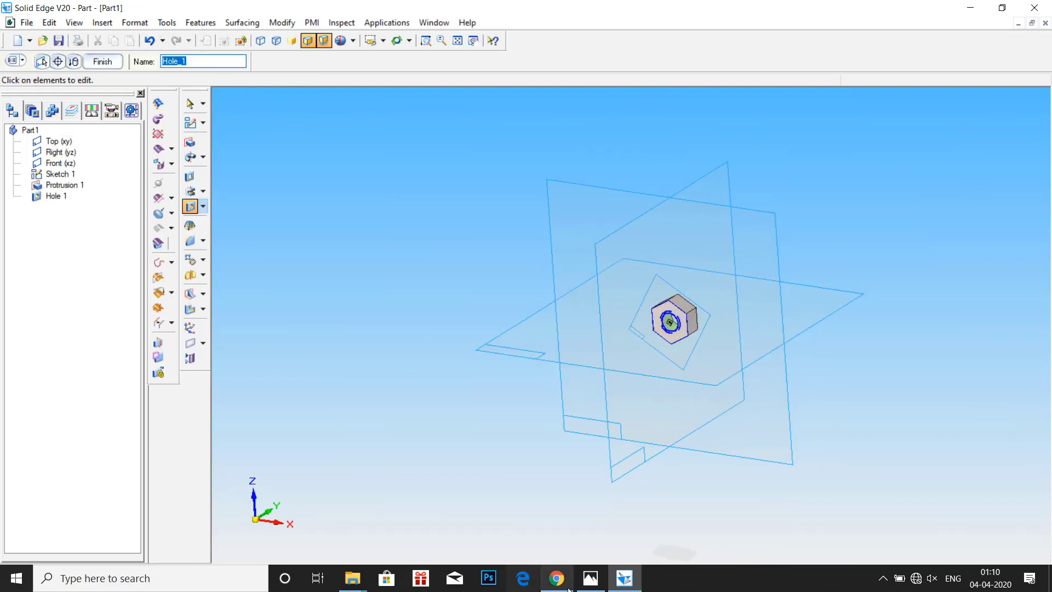
left_click(603, 580)
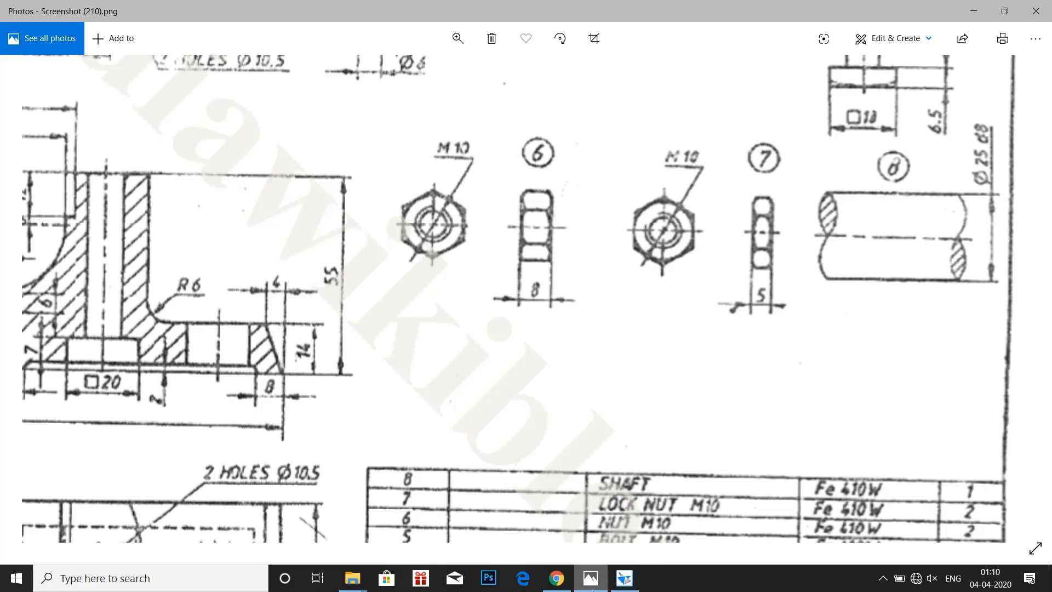
left_click(612, 584)
middle_click_drag(629, 405, 671, 352)
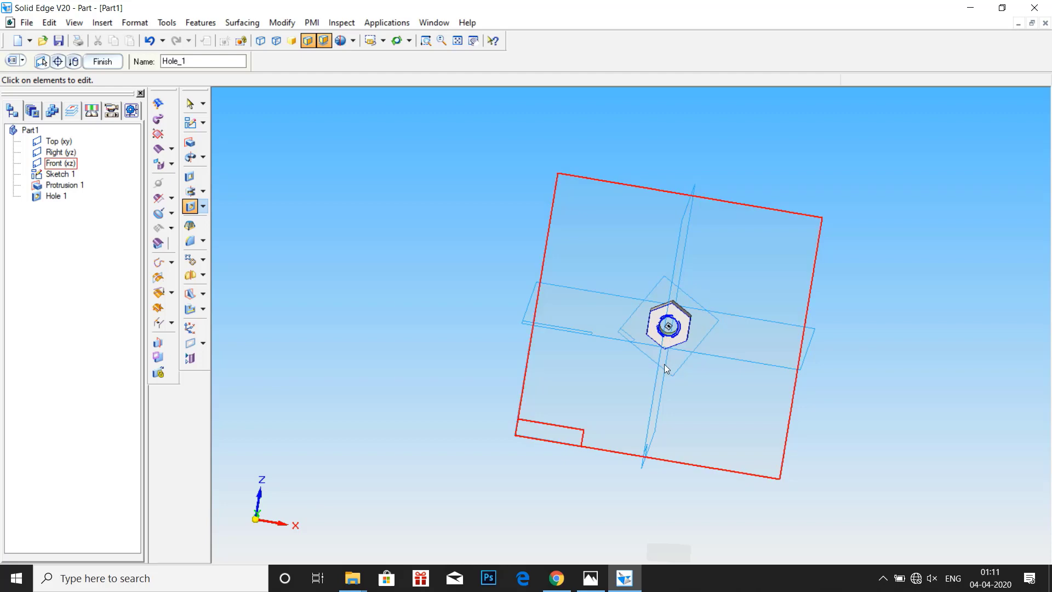
middle_click_drag(738, 257, 745, 191)
- Start a sketch on the Right (yz) plane, zoomed in on the nut's top edge
left_click(737, 192)
left_click(390, 199)
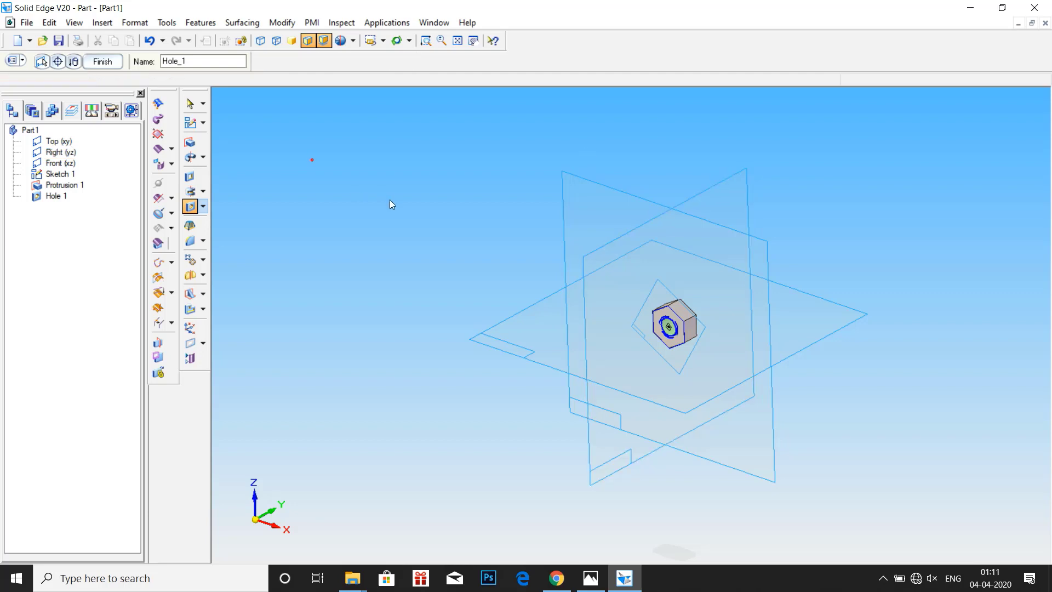
left_click(190, 122)
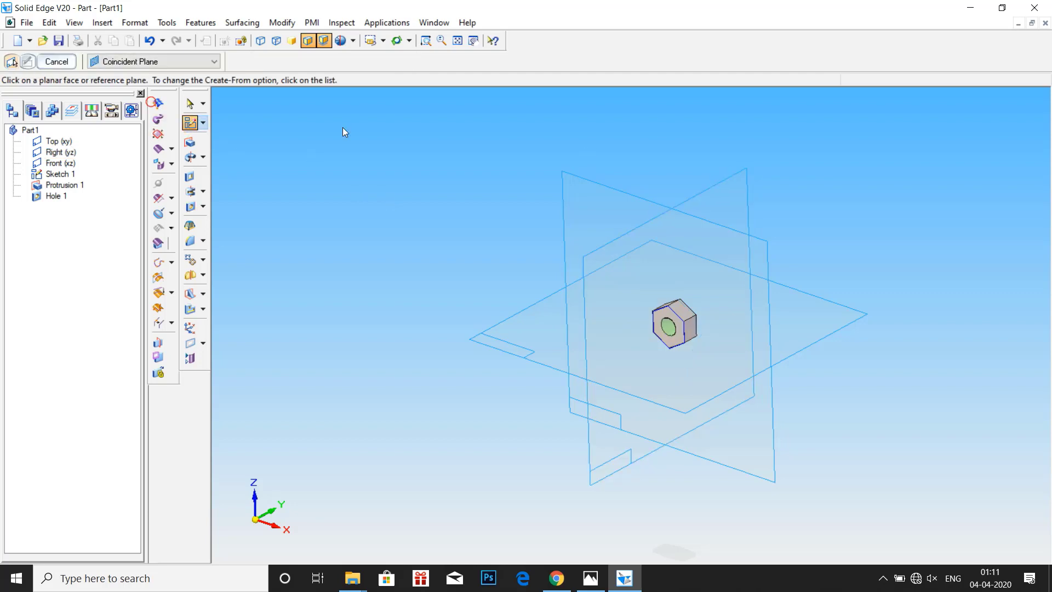
left_click(735, 211)
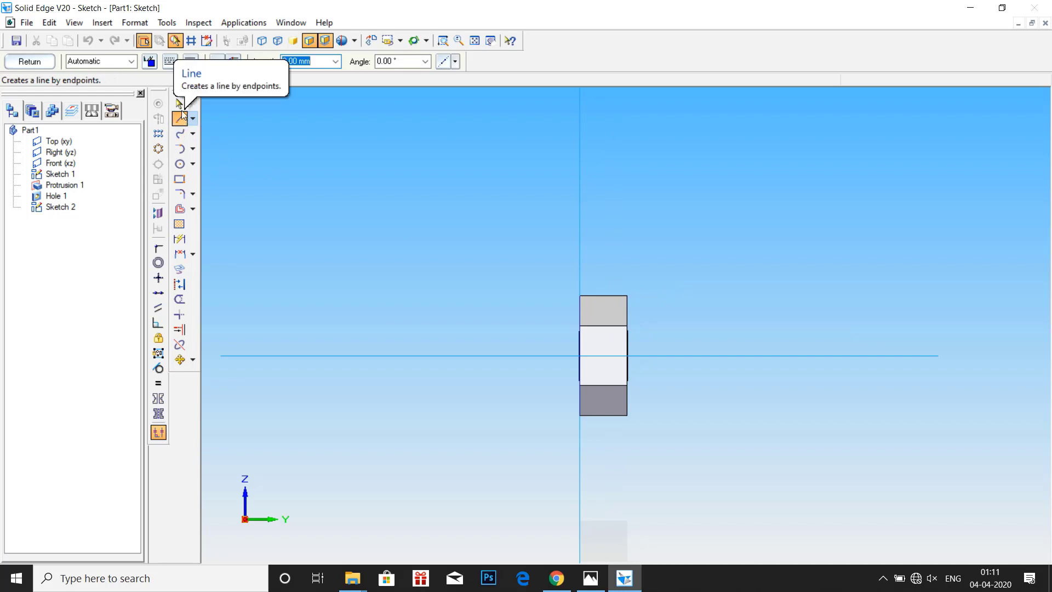
scroll(288, 203, "up", 1)
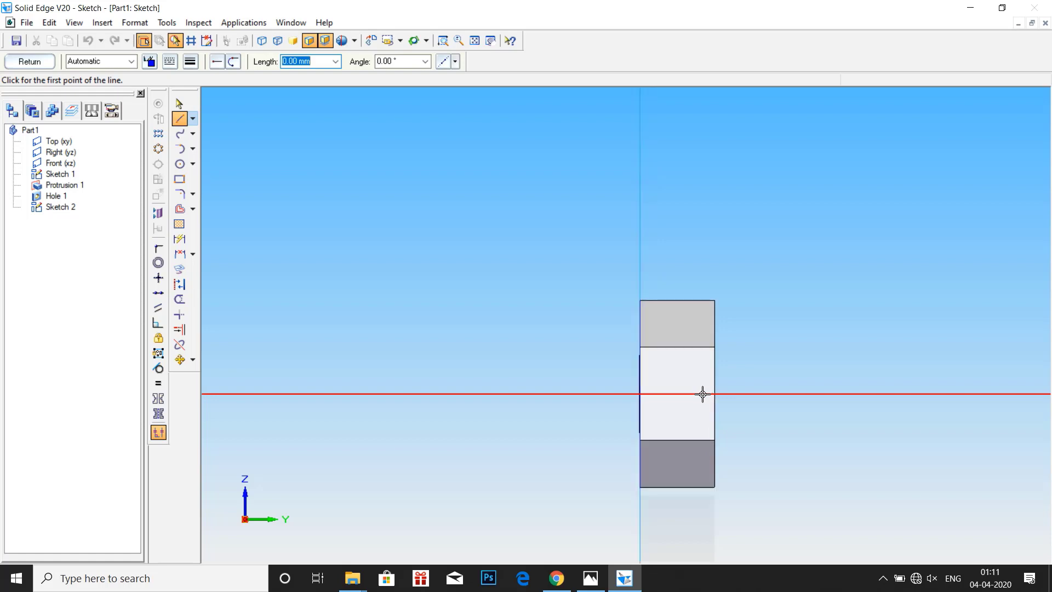
scroll(701, 396, "up", 1)
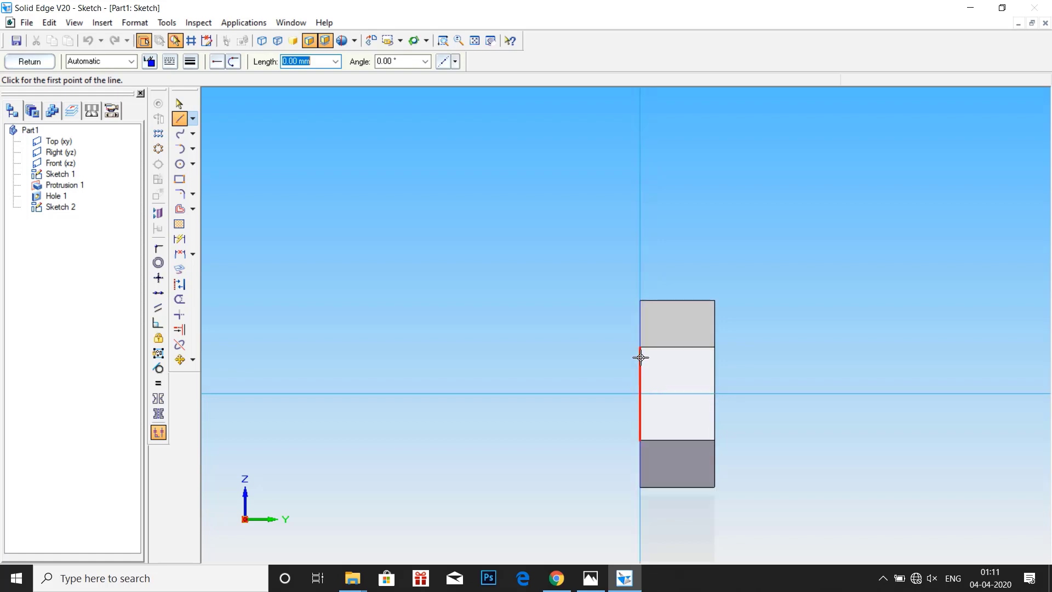
- Draw the closed chamfer profile over the nut's top corner
left_click(640, 317)
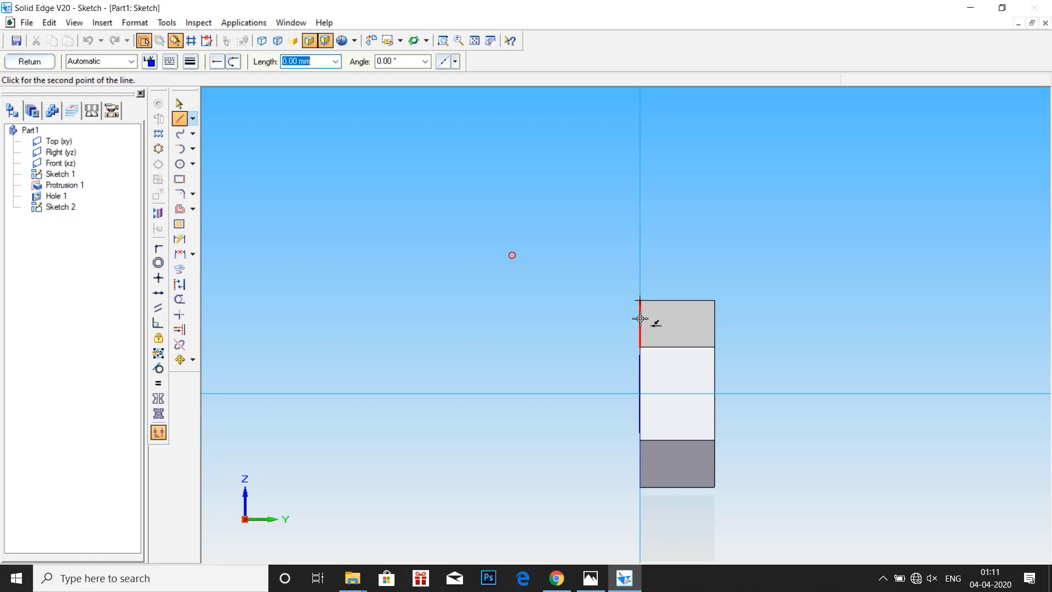
left_click(658, 294)
left_click(696, 294)
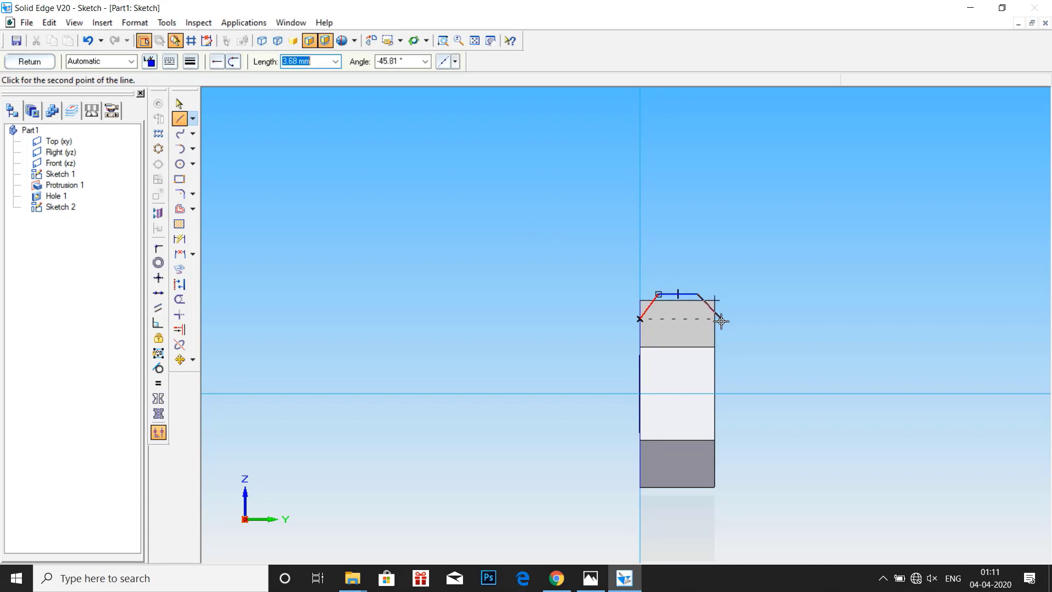
left_click(721, 319)
left_click(734, 318)
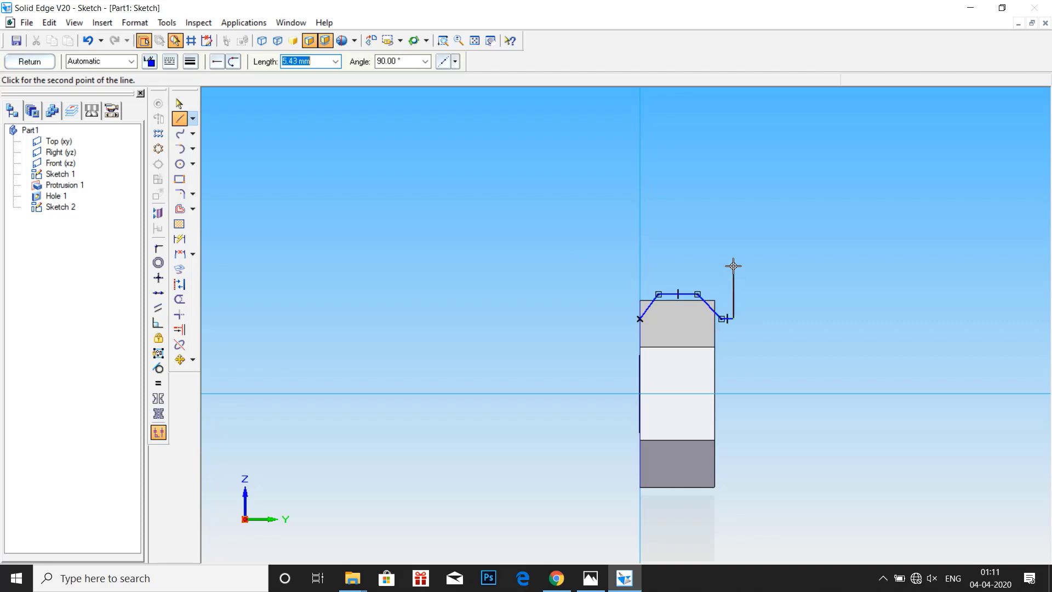
left_click(734, 263)
left_click(640, 263)
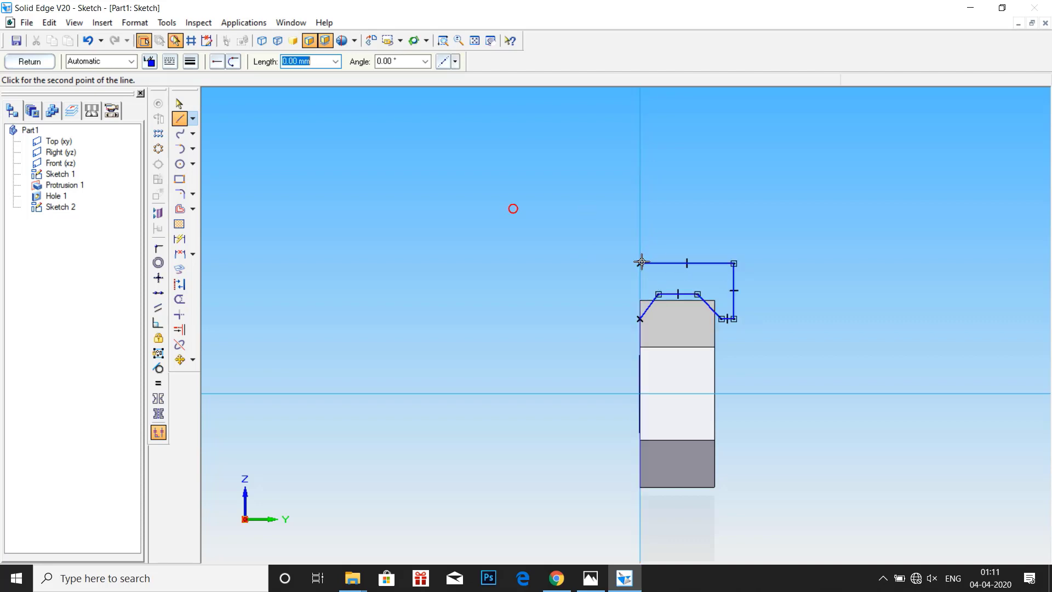
left_click(639, 318)
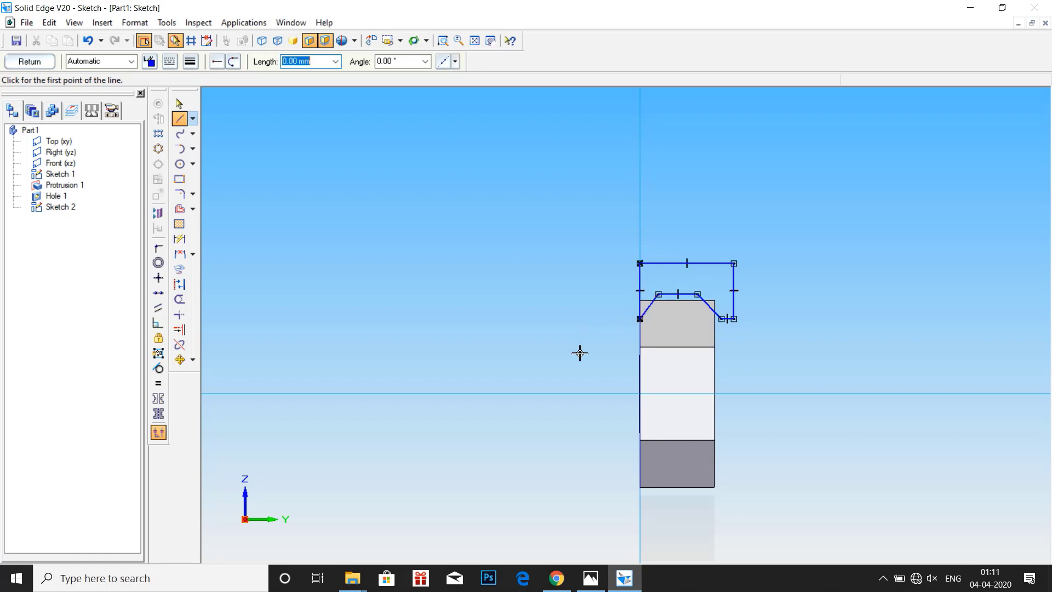
- Add a horizontal axis line on the hole centreline and close the sketch
left_click(639, 394)
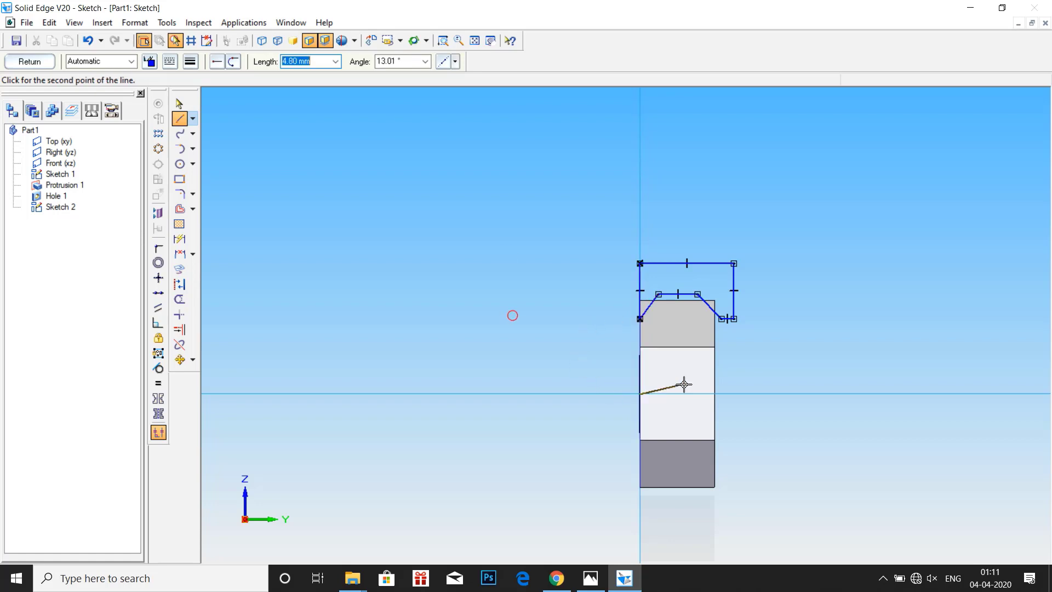
left_click(700, 393)
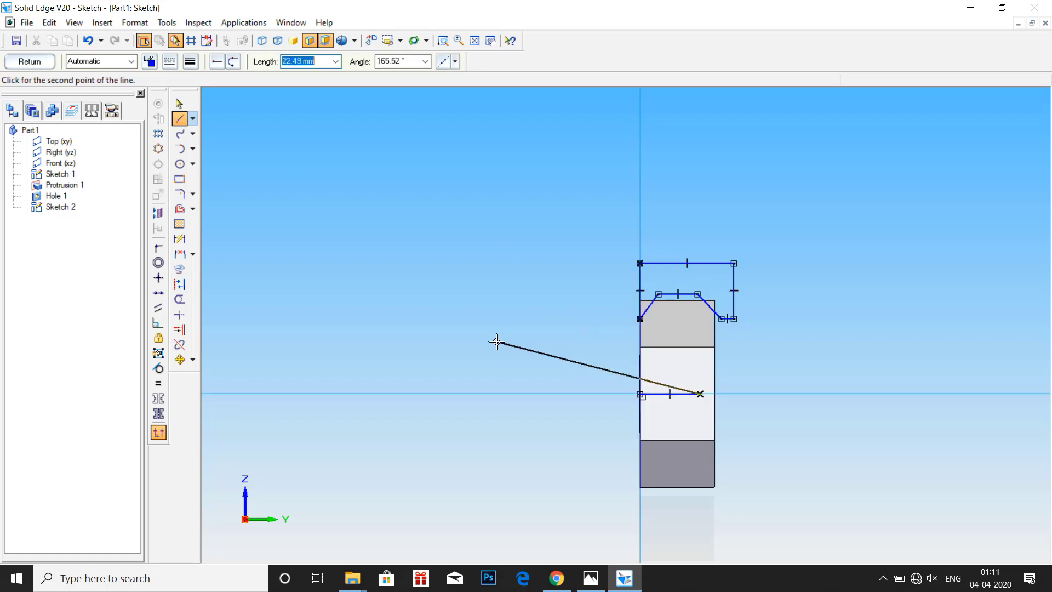
key("Escape")
left_click(30, 61)
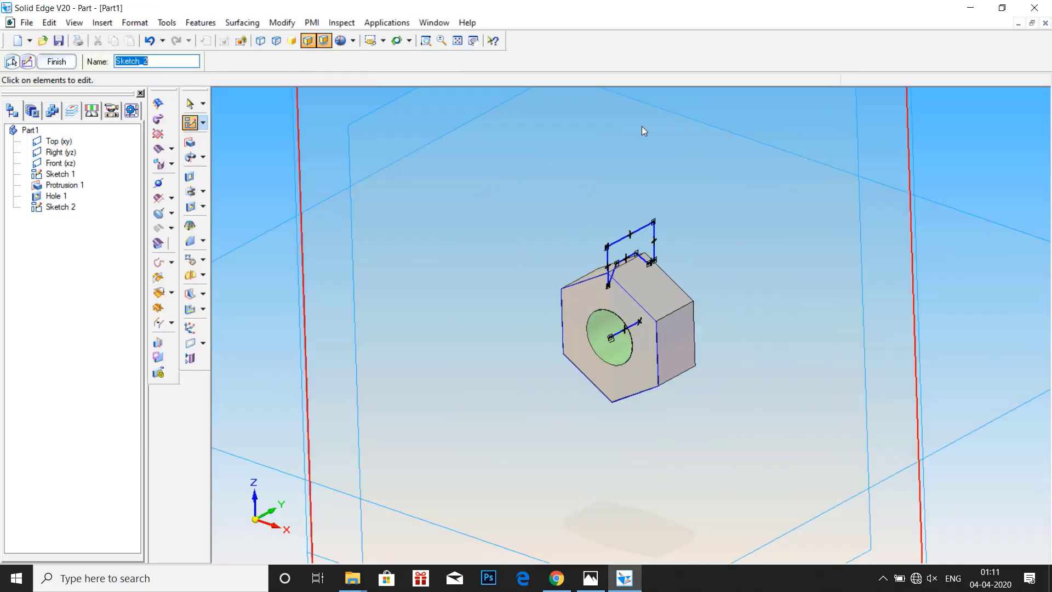
- Revolve-cut the Sketch 2 chamfer profile 360° about the centre axis line
left_click(191, 191)
left_click(649, 229)
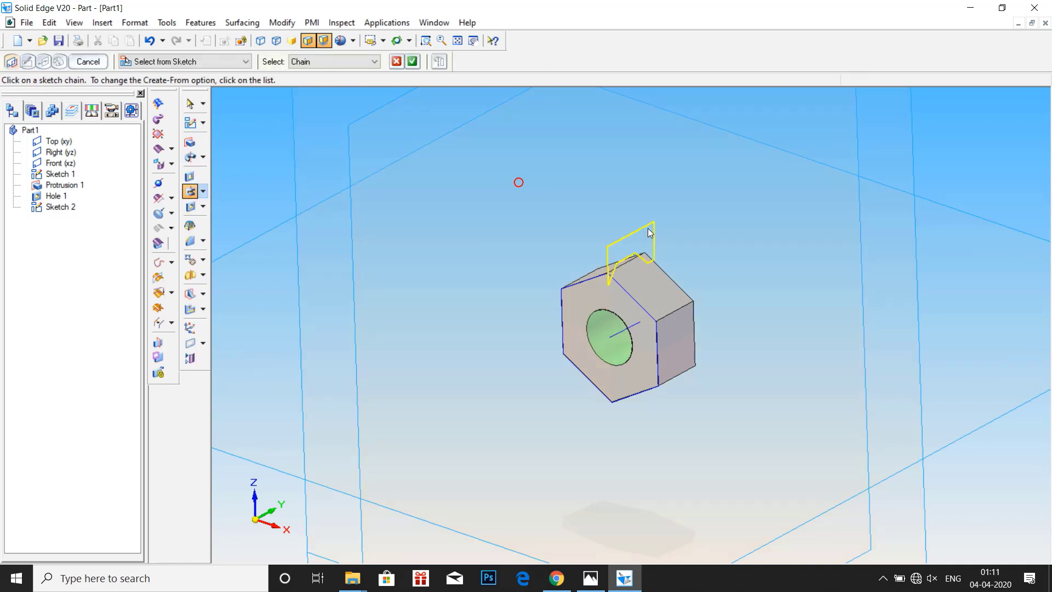
left_click(612, 334)
left_click(188, 193)
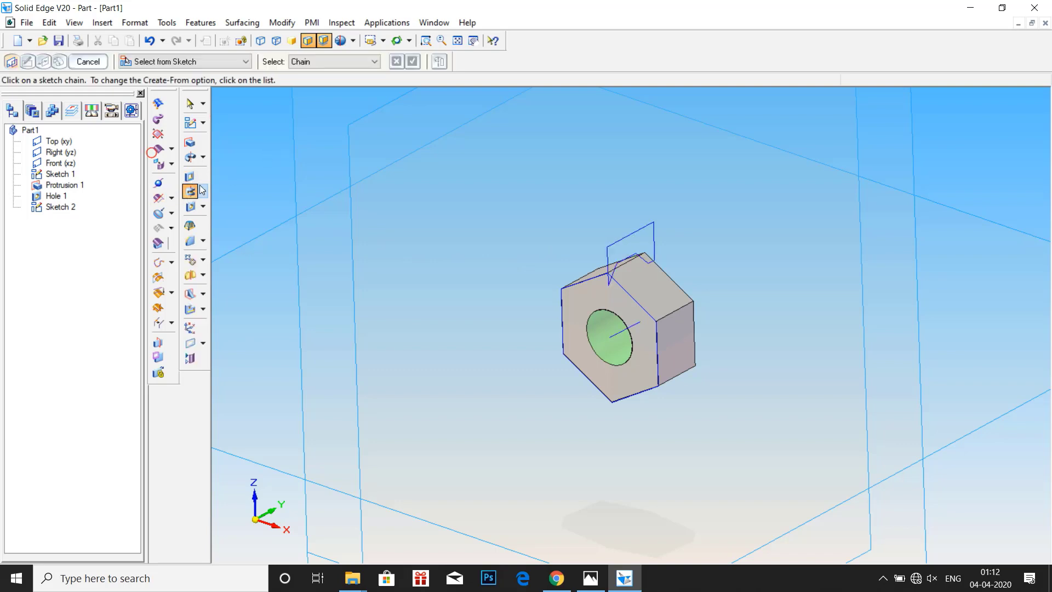
left_click(624, 236)
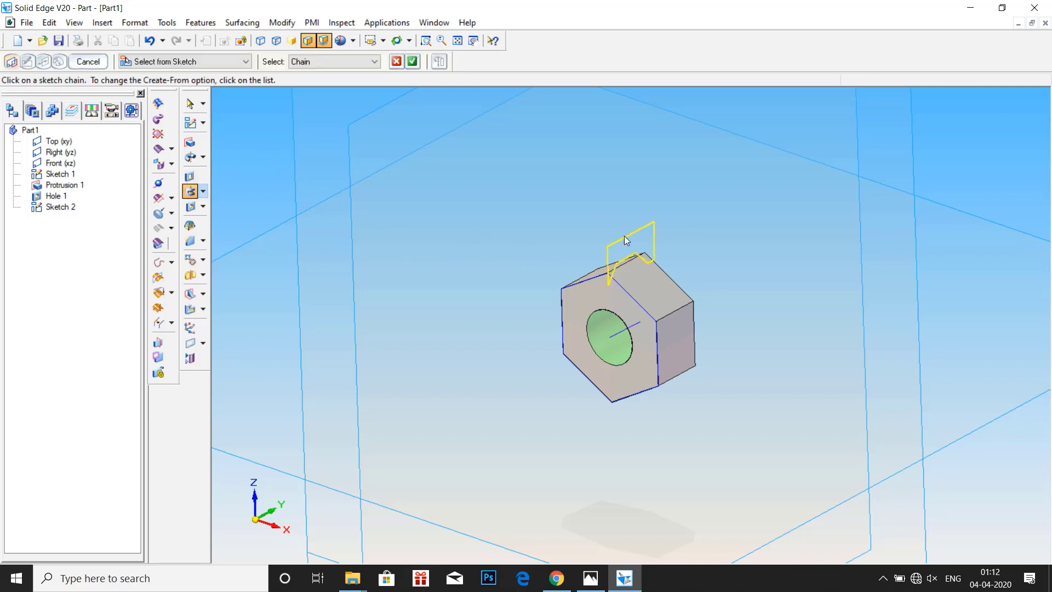
left_click(412, 61)
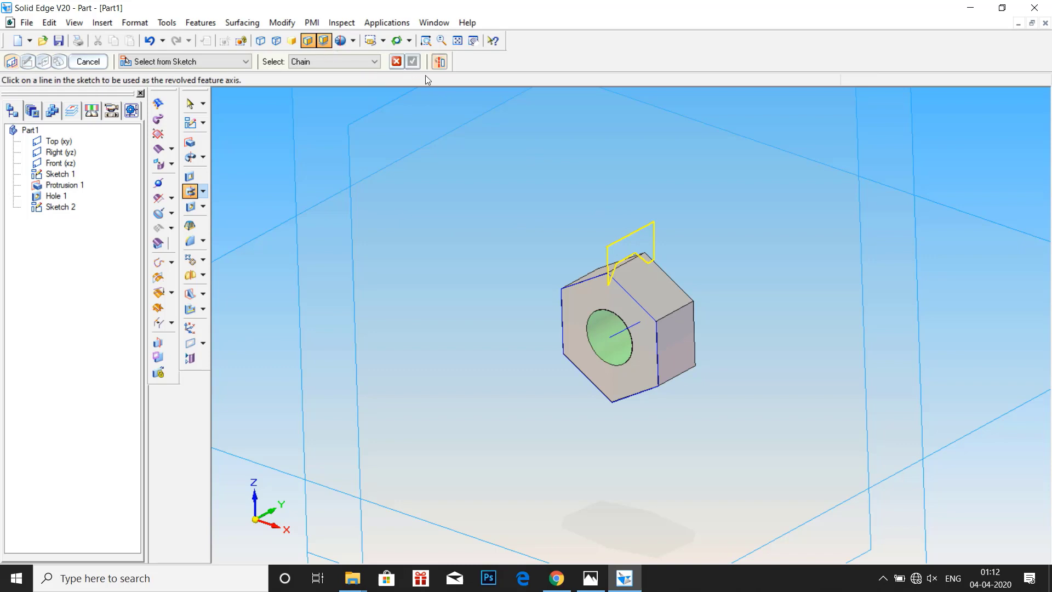
left_click(614, 333)
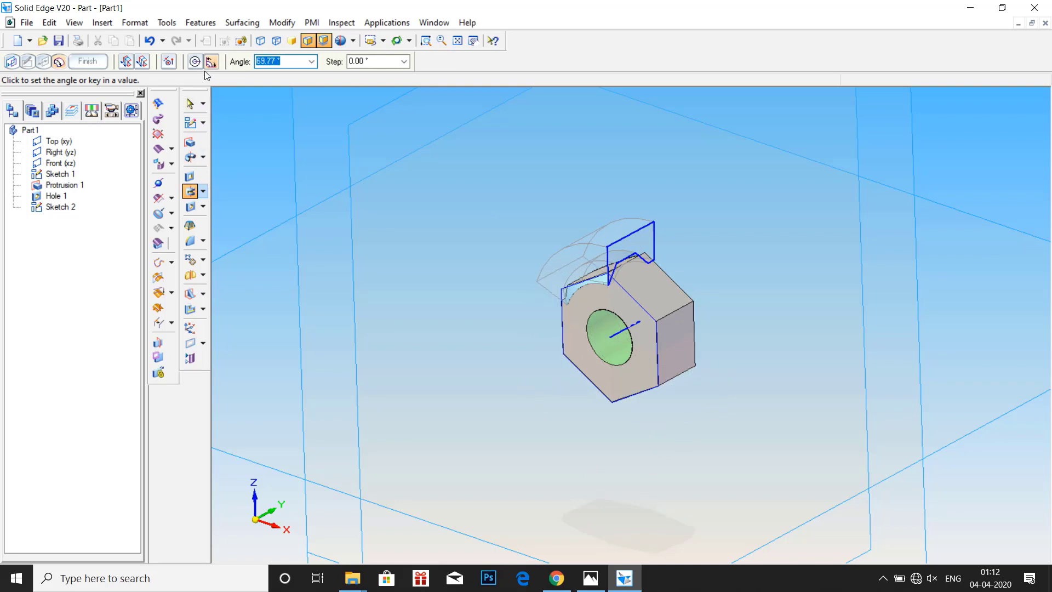
type("360")
key("Return")
left_click(307, 174)
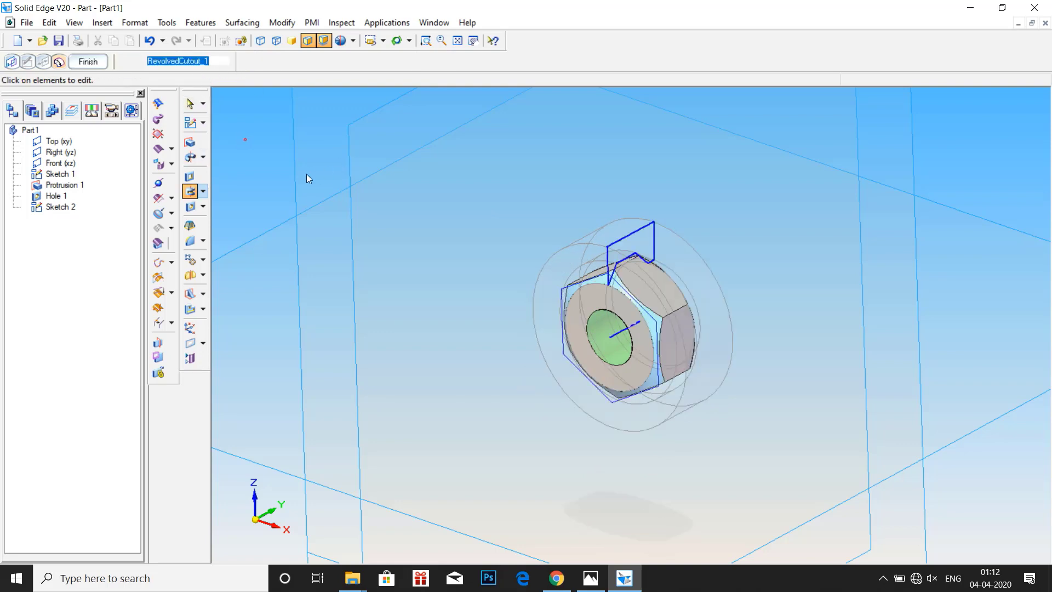
scroll(567, 386, "down", 3)
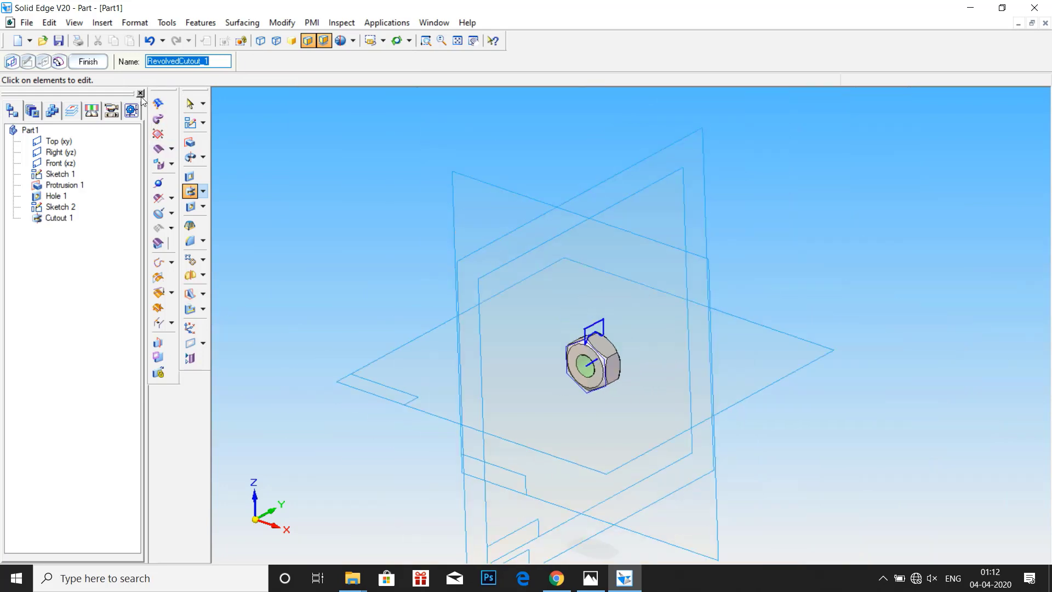
- Finish the revolved cutout, orbit the nut edge-on, and check the drawing's parts list
left_click(88, 62)
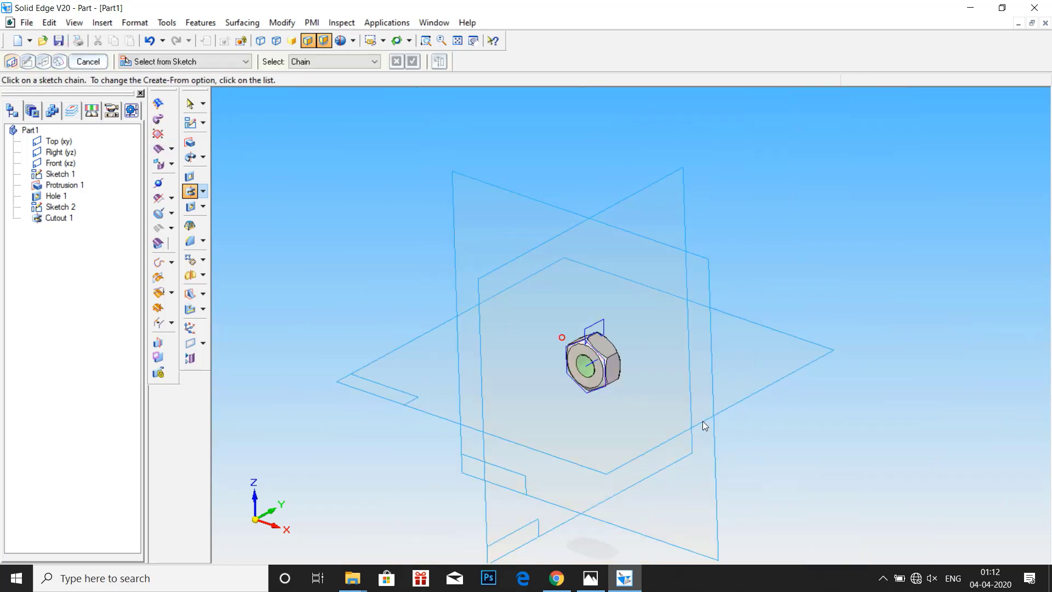
middle_click_drag(702, 421, 629, 338)
scroll(629, 338, "up", 4)
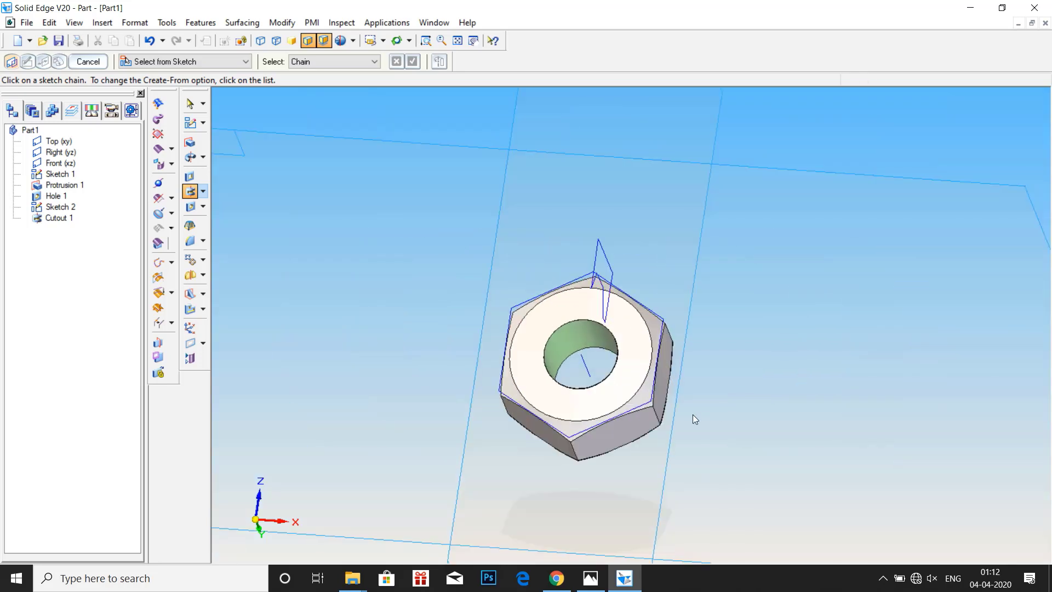
mouse_move(693, 415)
middle_mouse_down()
mouse_move(618, 435)
mouse_move(546, 429)
mouse_move(574, 429)
mouse_move(603, 460)
mouse_move(537, 514)
middle_mouse_up()
left_click(590, 578)
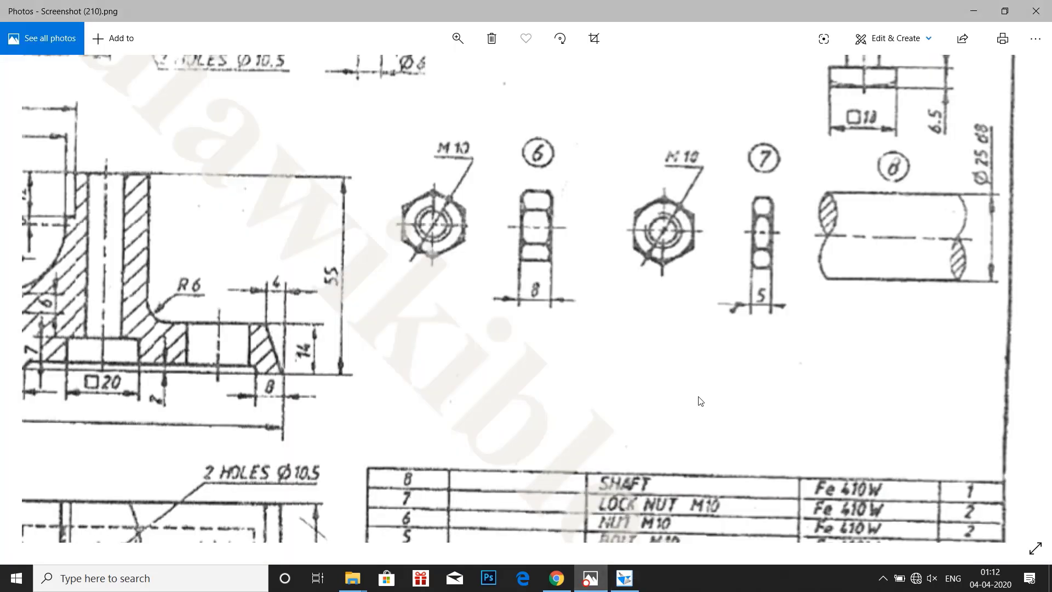
scroll(697, 446, "down", 2)
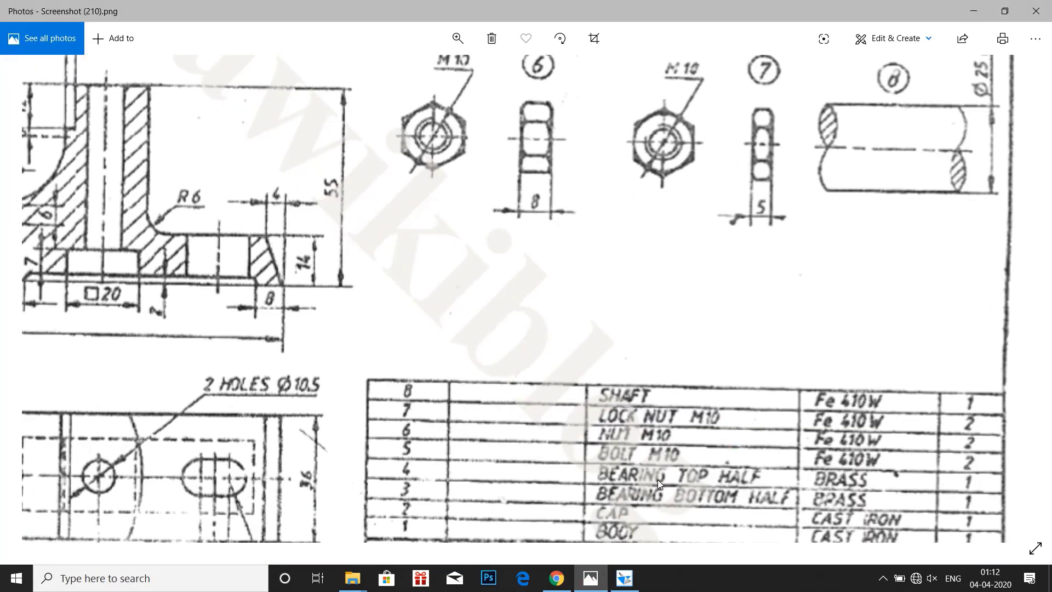
left_click(624, 578)
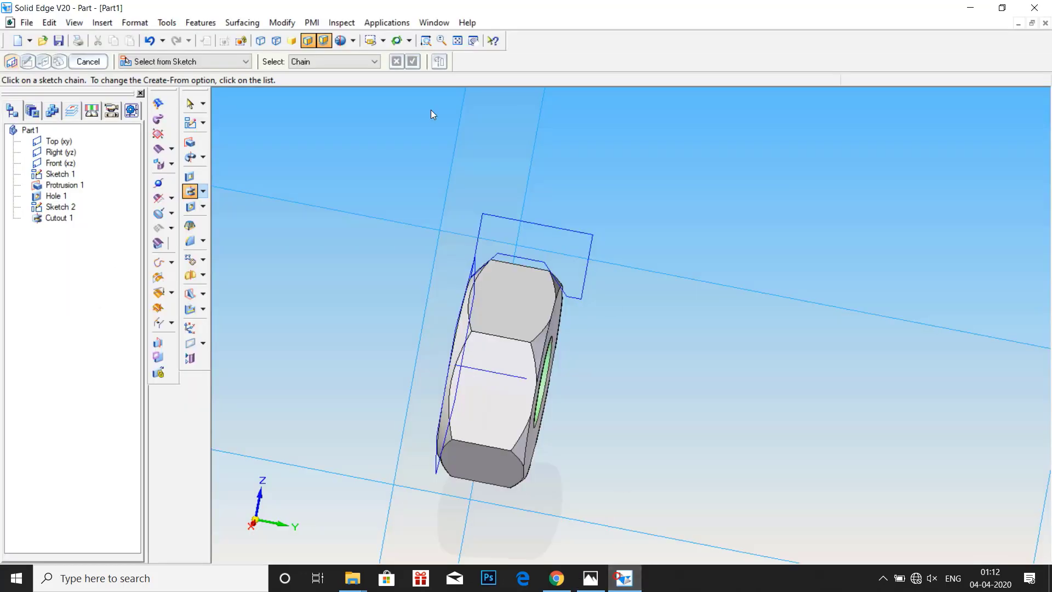
- Apply material fe 410W to the nut through the Material Table
left_click(167, 22)
left_click(202, 185)
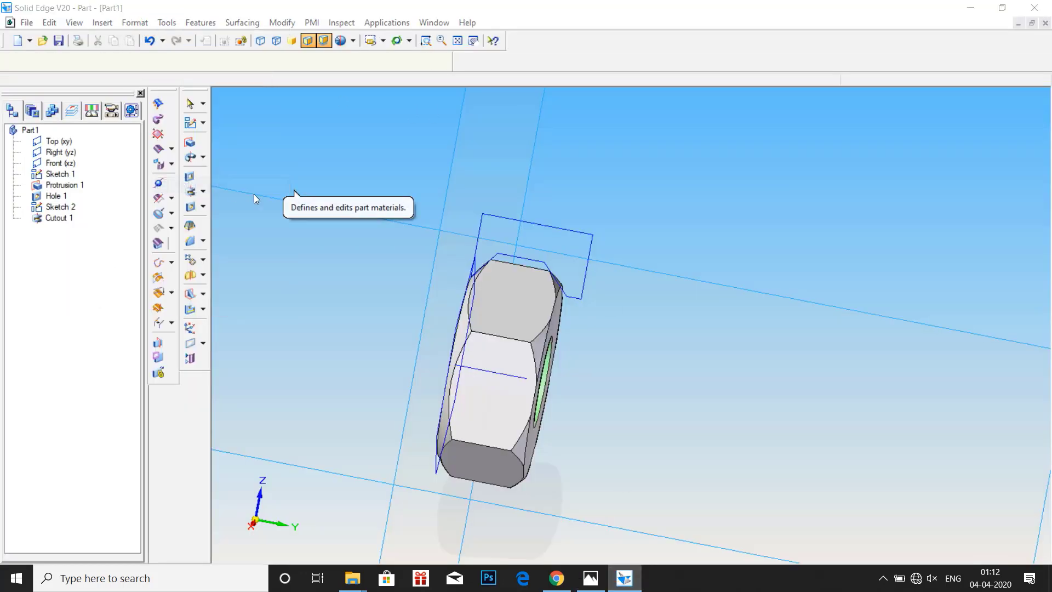
left_click(482, 136)
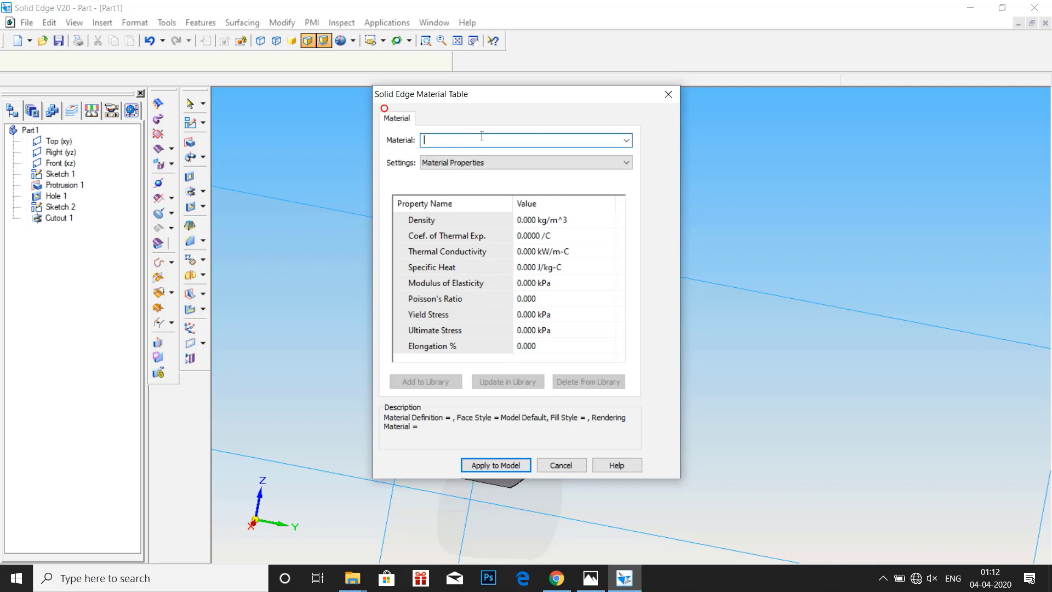
type("fe 419")
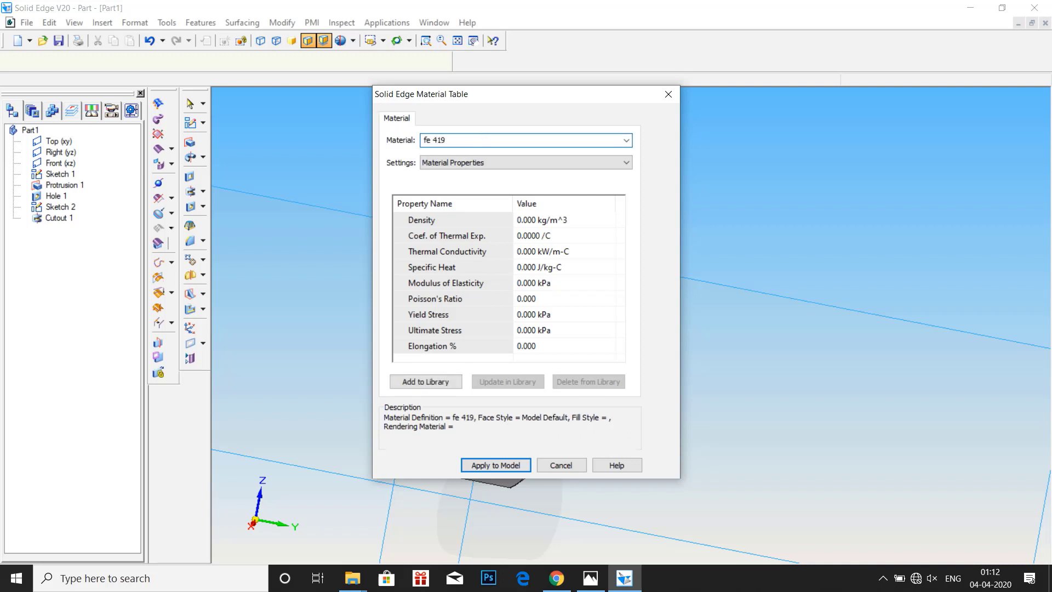
key("BackSpace")
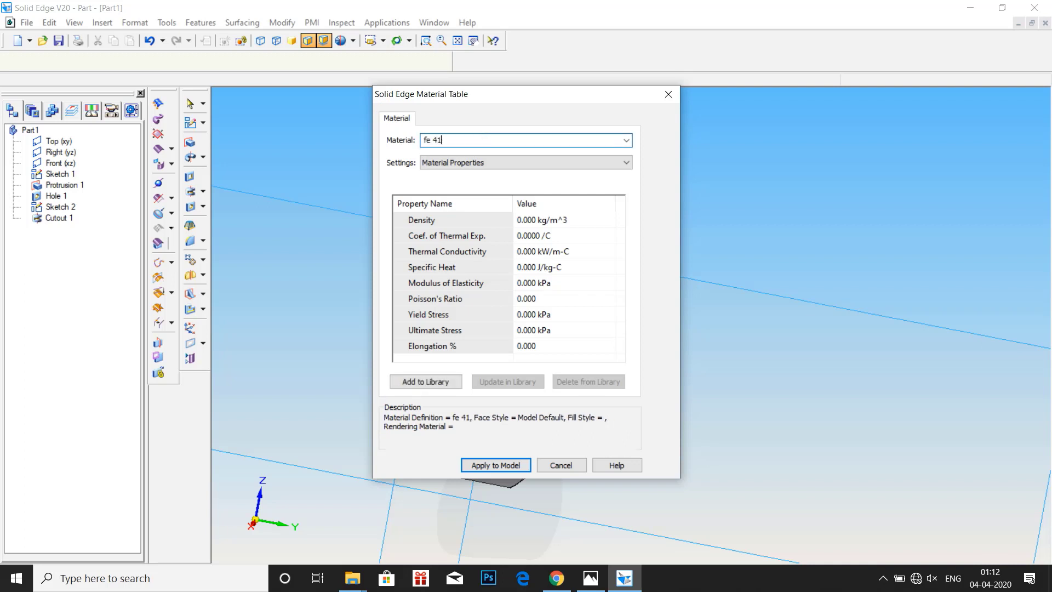
type("0w")
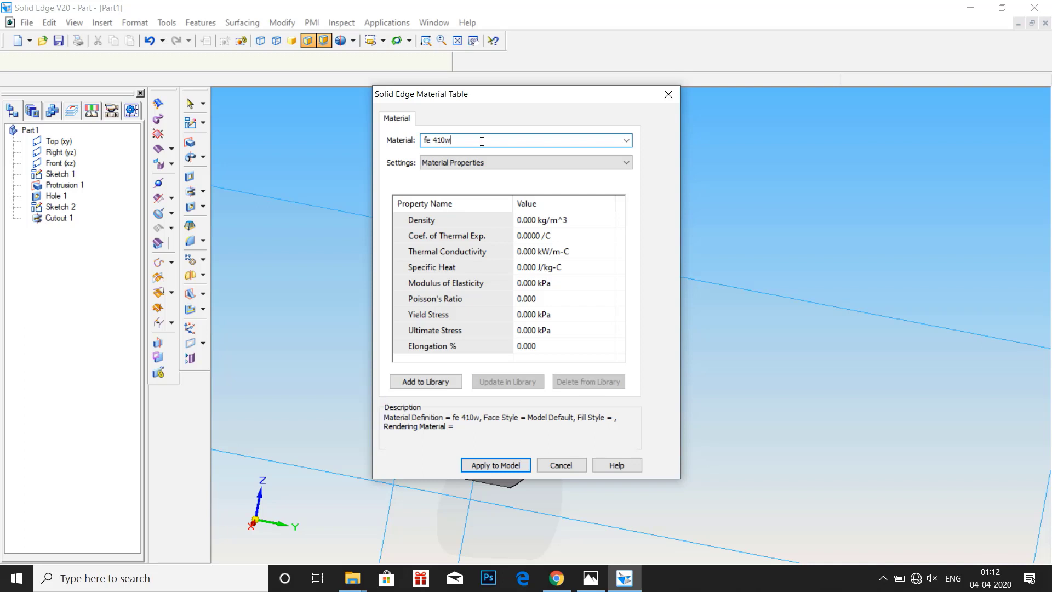
key("BackSpace")
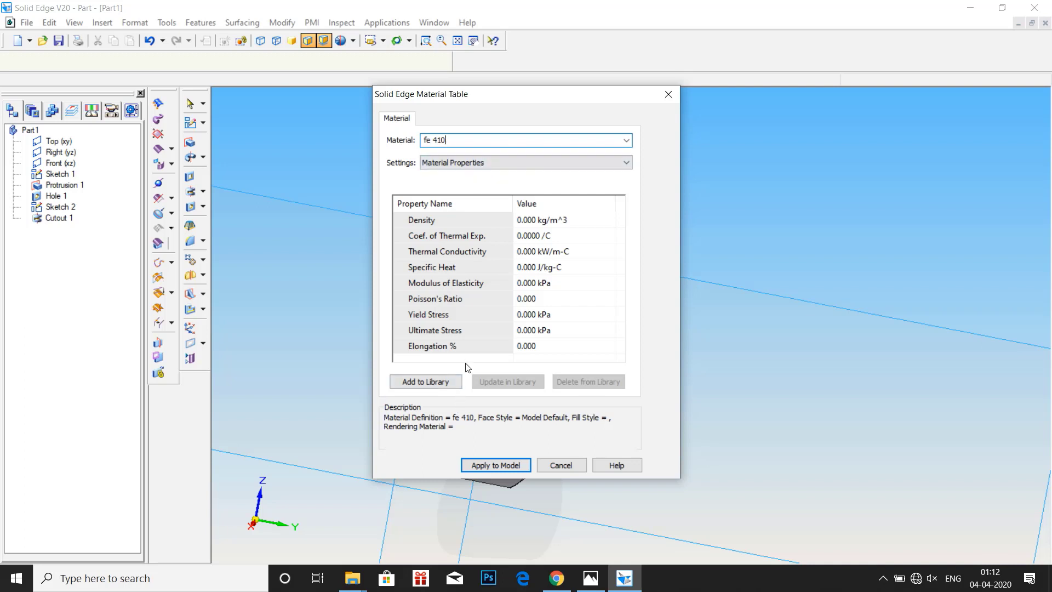
type("W")
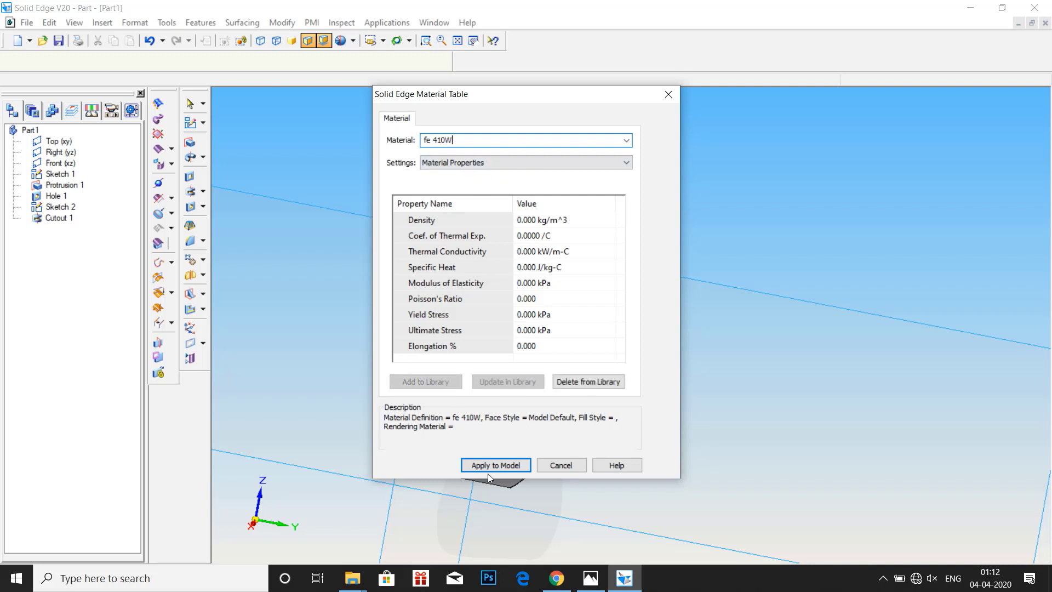
left_click(488, 471)
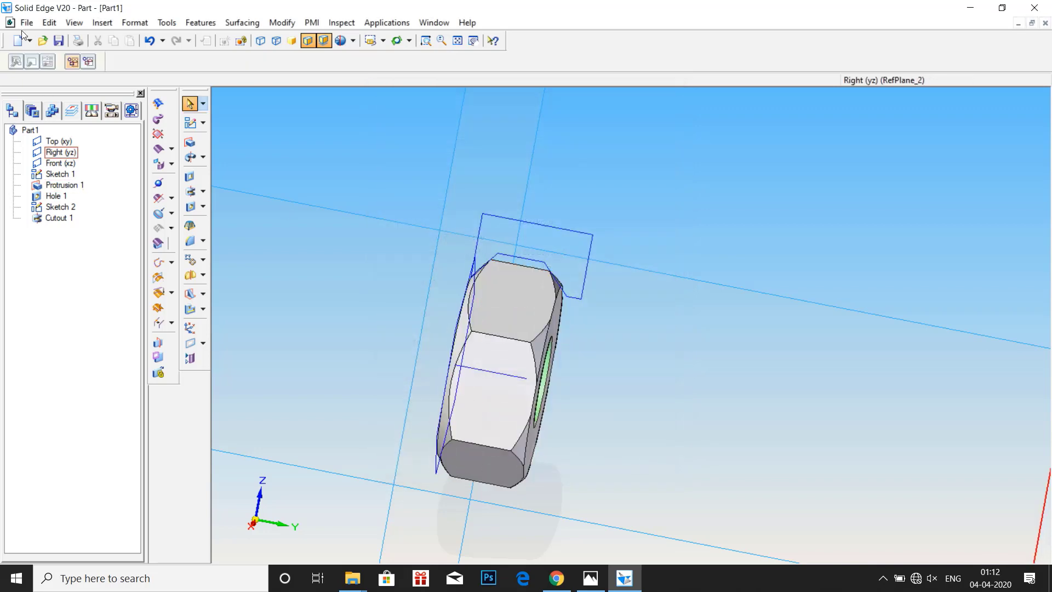
- In File Properties, set title 'nut m10', document number 6 and project name 'nut m10'
left_click(26, 22)
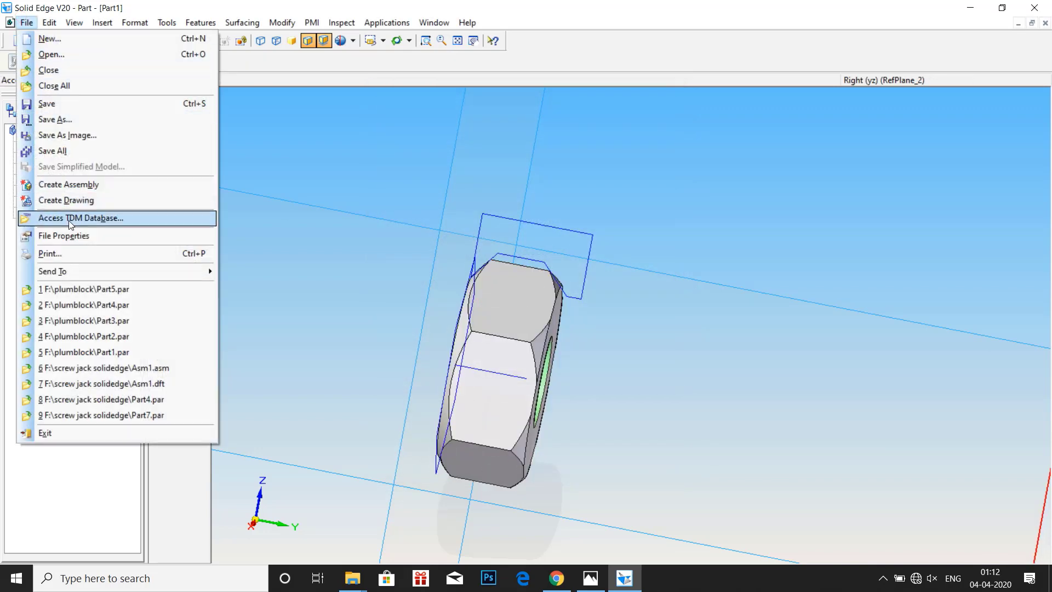
left_click(69, 236)
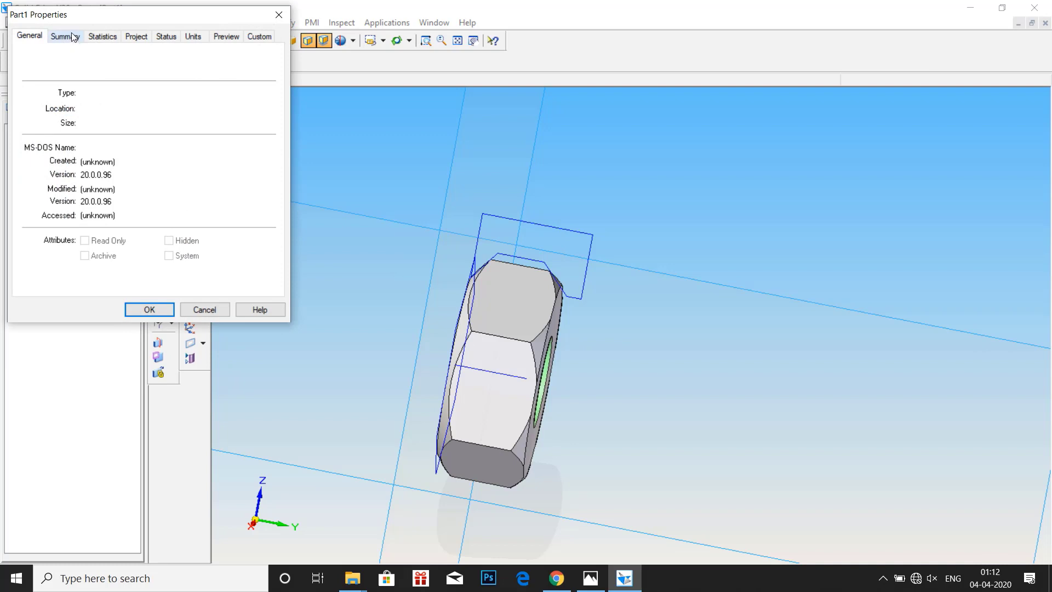
left_click(65, 36)
left_click(92, 60)
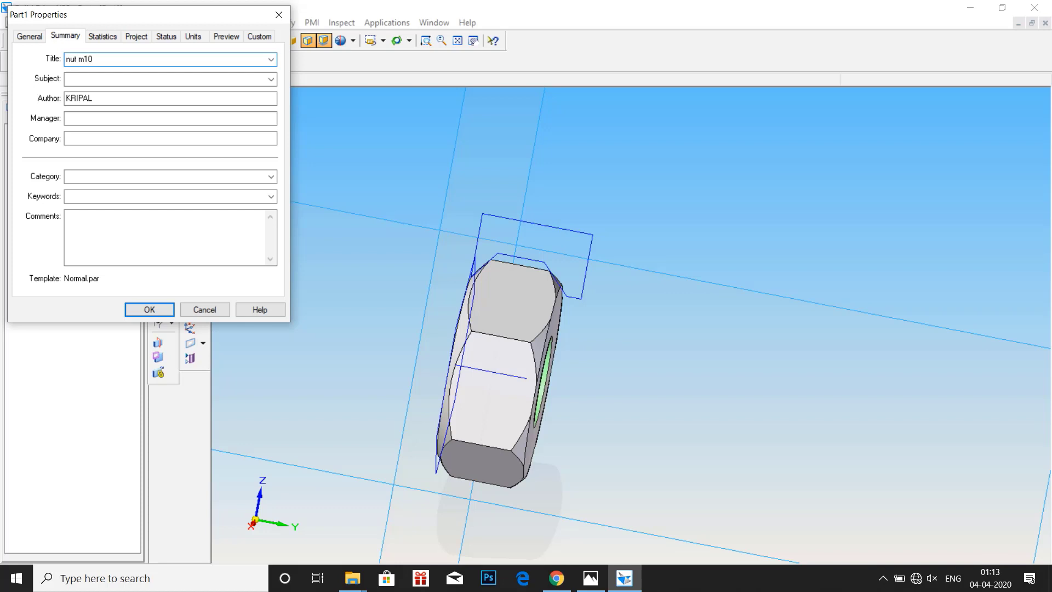
left_click(135, 36)
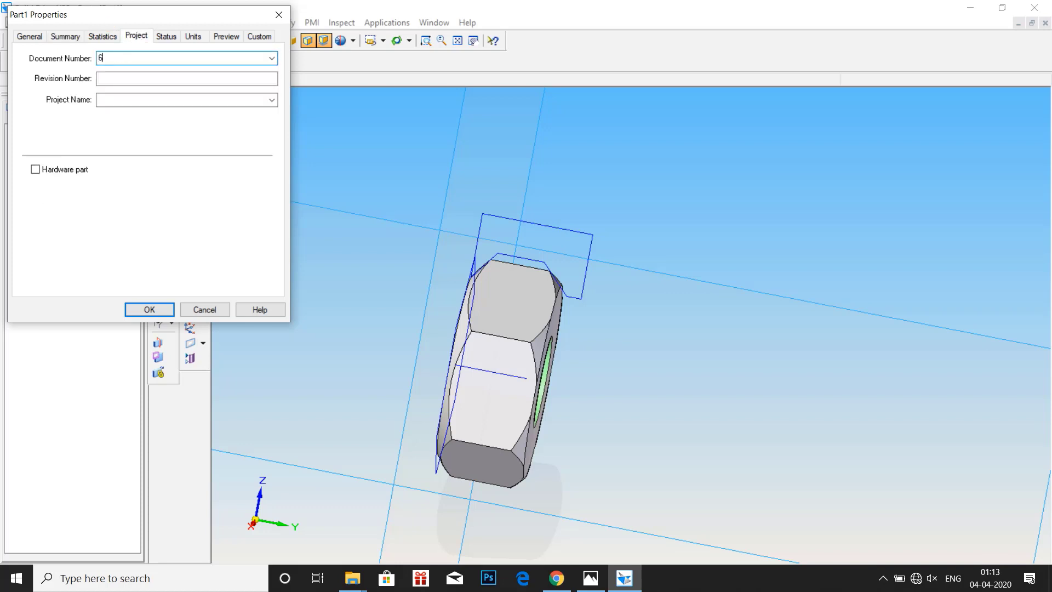
left_click(112, 99)
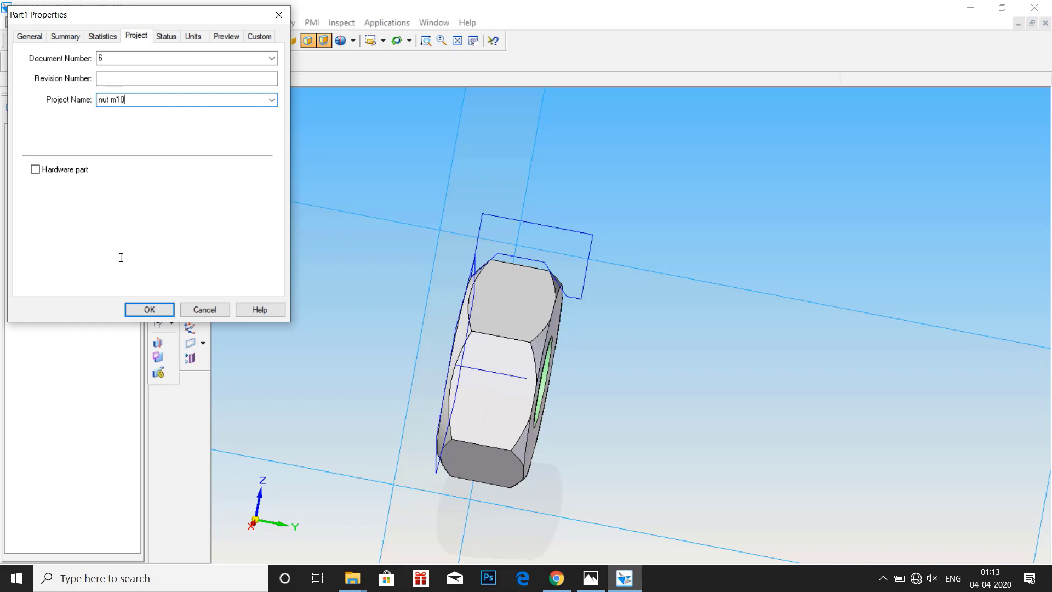
left_click(137, 312)
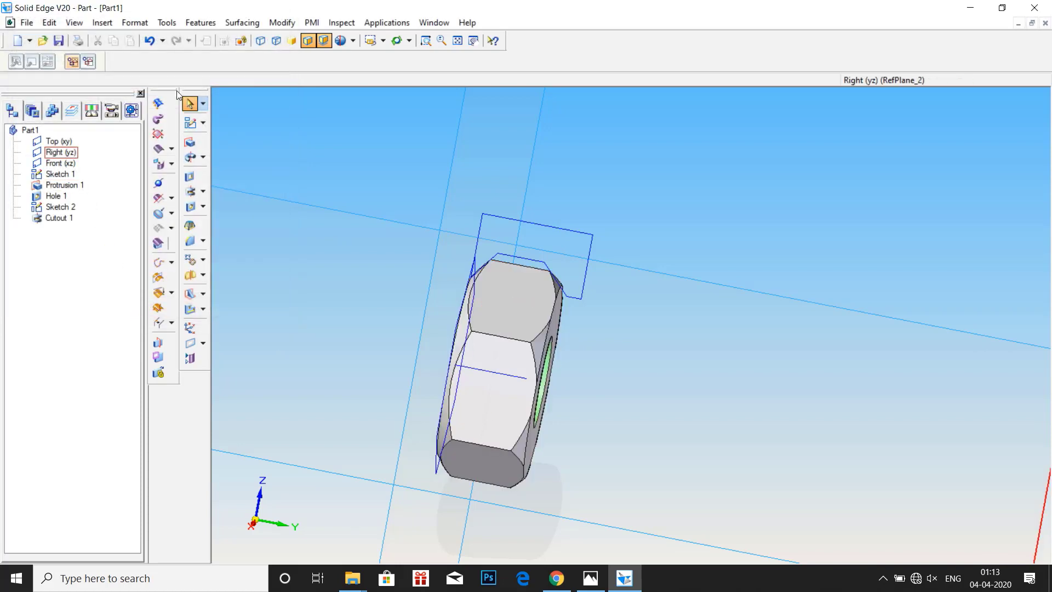
- Save the nut under the new name Part6.par in the plumblock folder
left_click(34, 22)
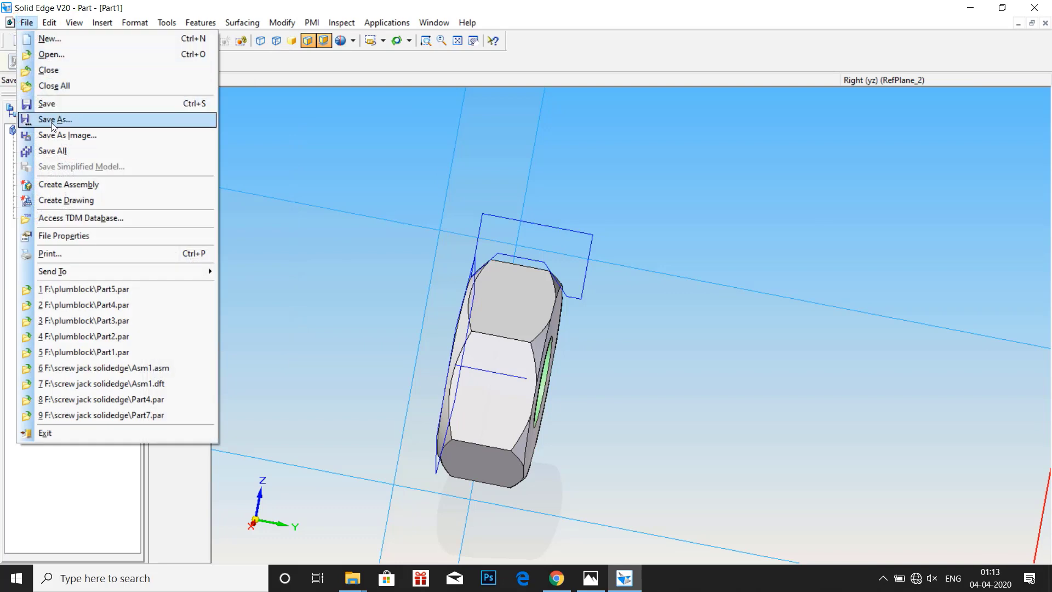
left_click(69, 118)
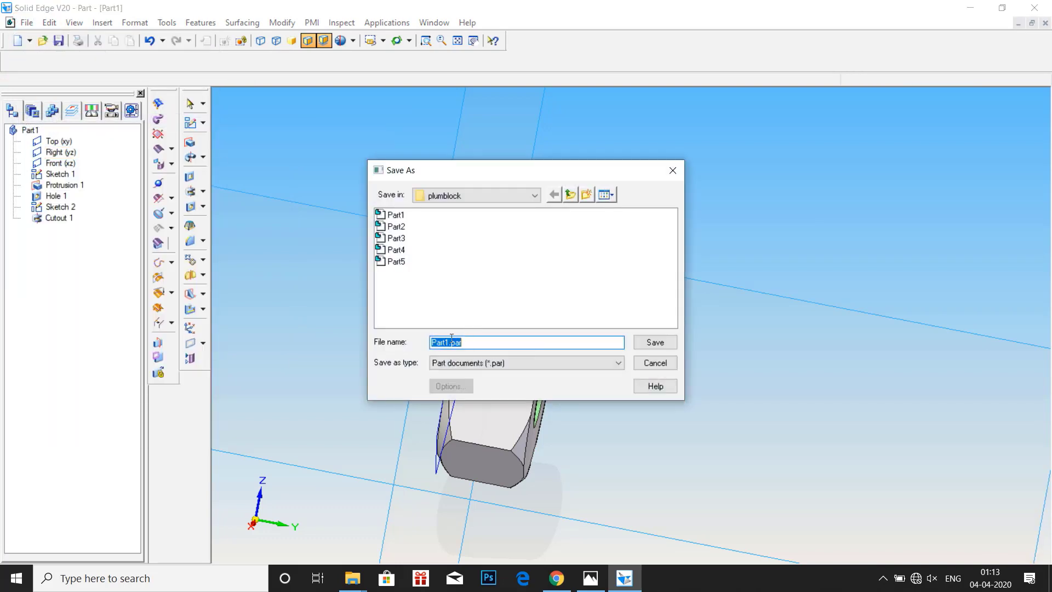
left_click(450, 341)
key("BackSpace")
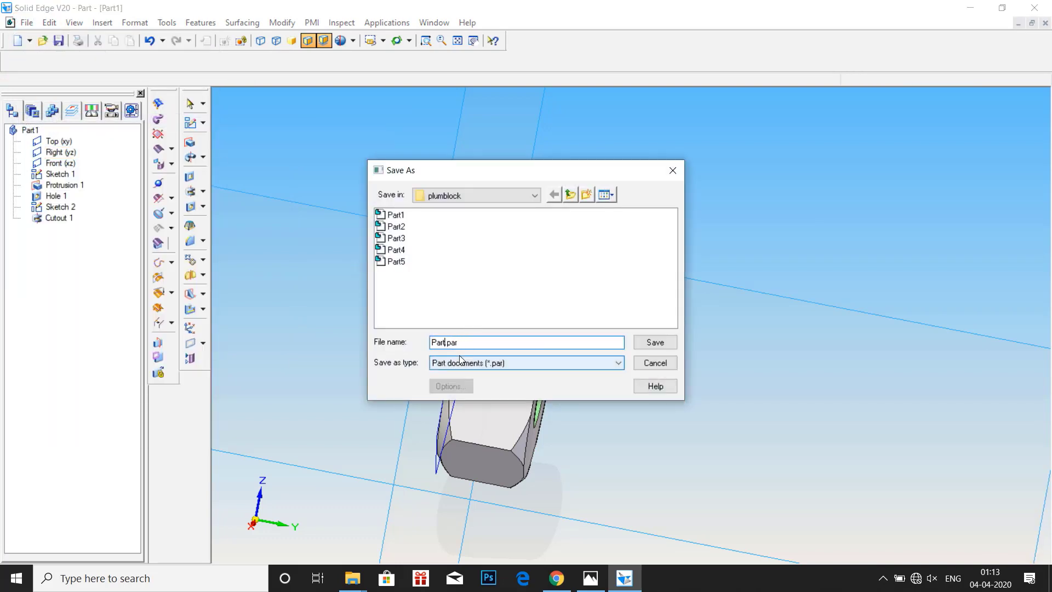
type("6")
left_click(638, 344)
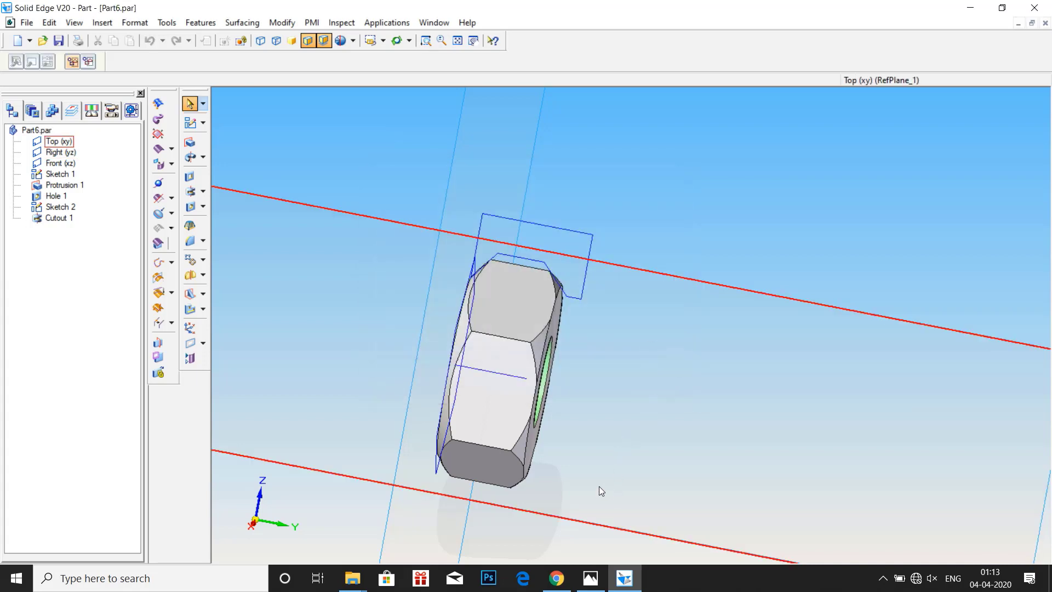
- Orbit the nut to inspect its hex face and hole, then bring up the Photos drawing
middle_click_drag(460, 419, 545, 343)
left_click(354, 254)
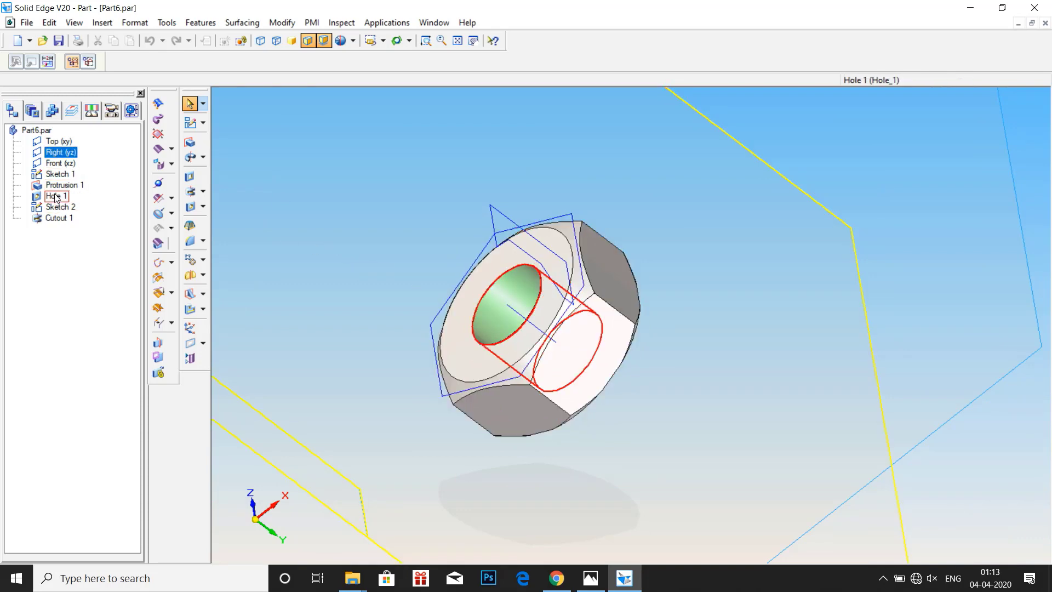
mouse_move(493, 340)
middle_mouse_down()
mouse_move(530, 297)
mouse_move(446, 235)
middle_mouse_up()
left_click(419, 174)
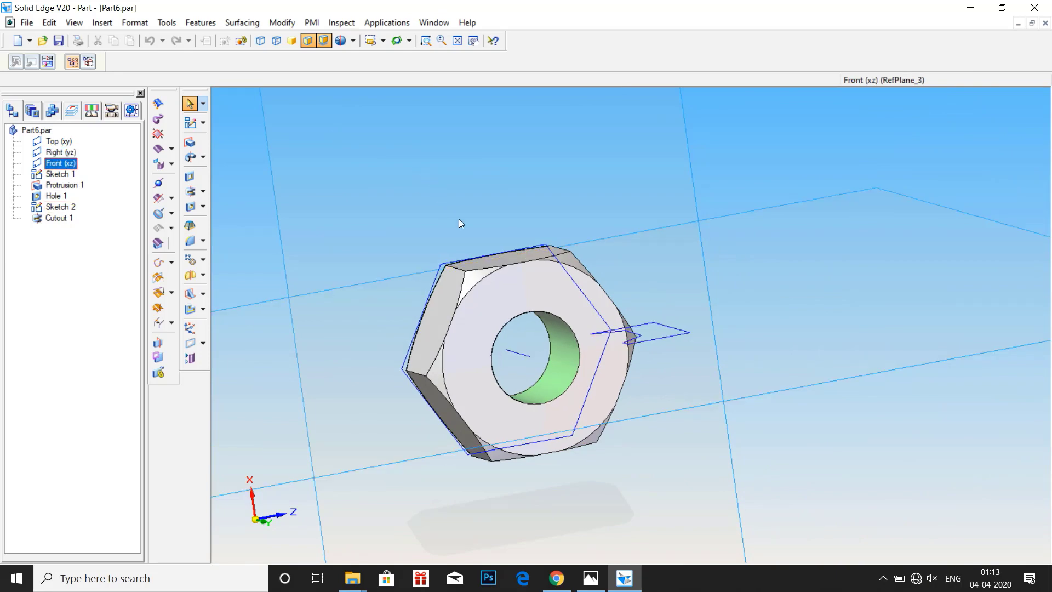
middle_click_drag(423, 169, 415, 117)
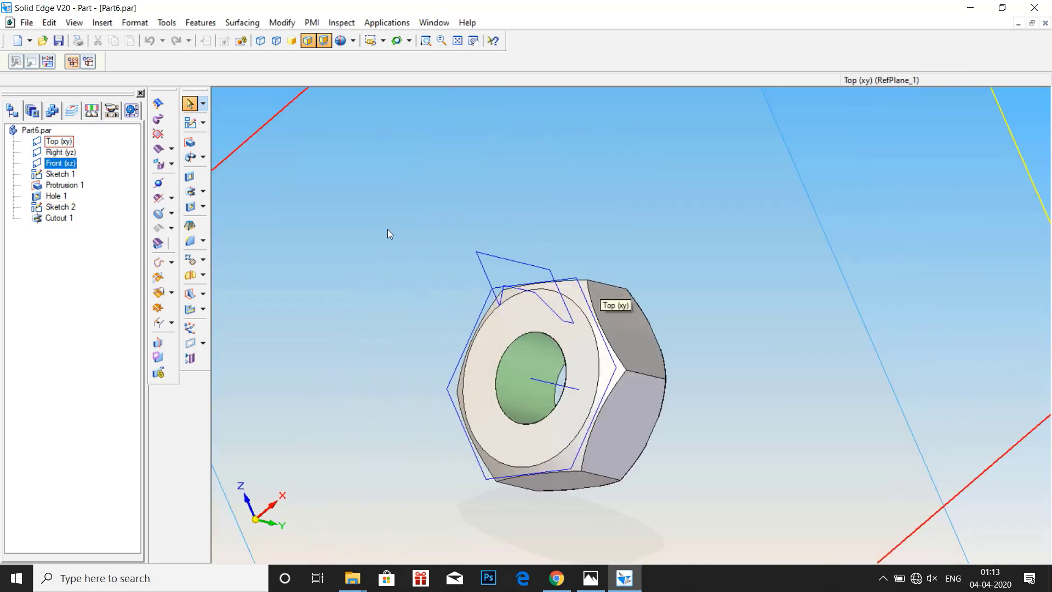
middle_click_drag(389, 234, 397, 280)
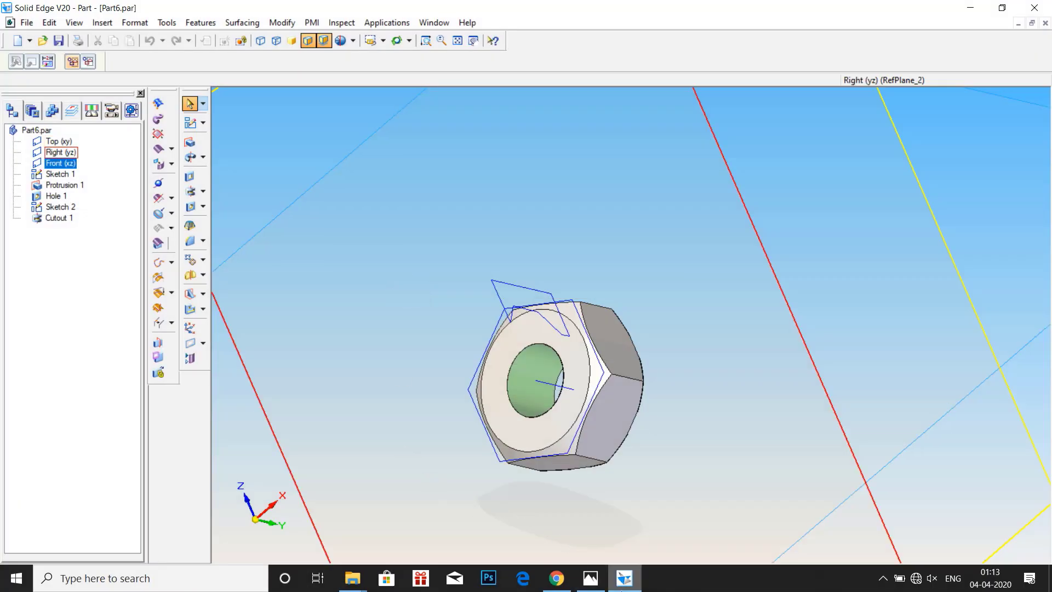
left_click(590, 578)
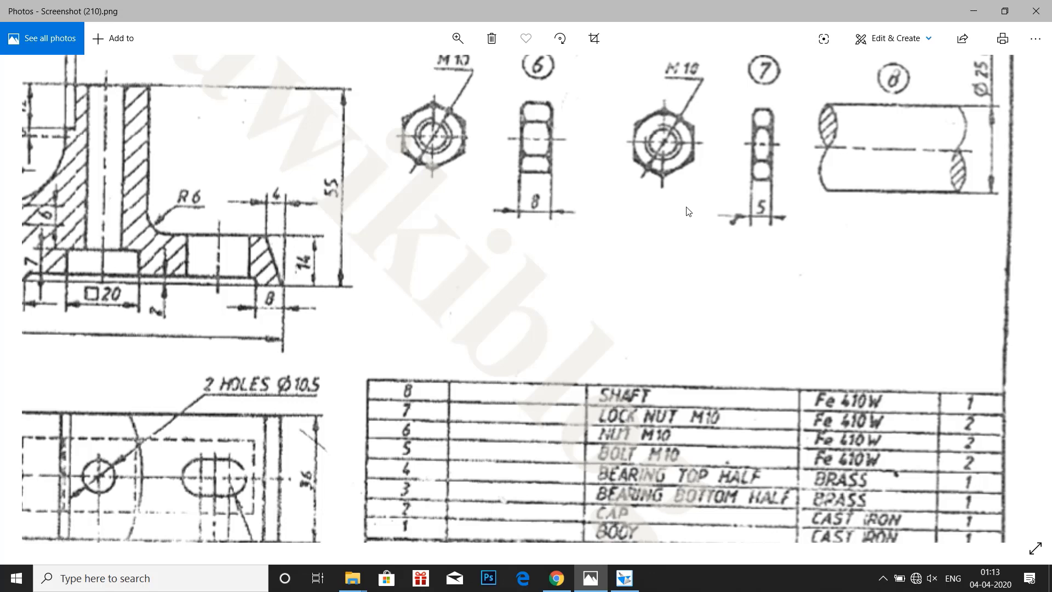
- Check the nut, lock nut and shaft details on the drawing, then return to Solid Edge
scroll(667, 235, "down", 1)
scroll(666, 235, "up", 1)
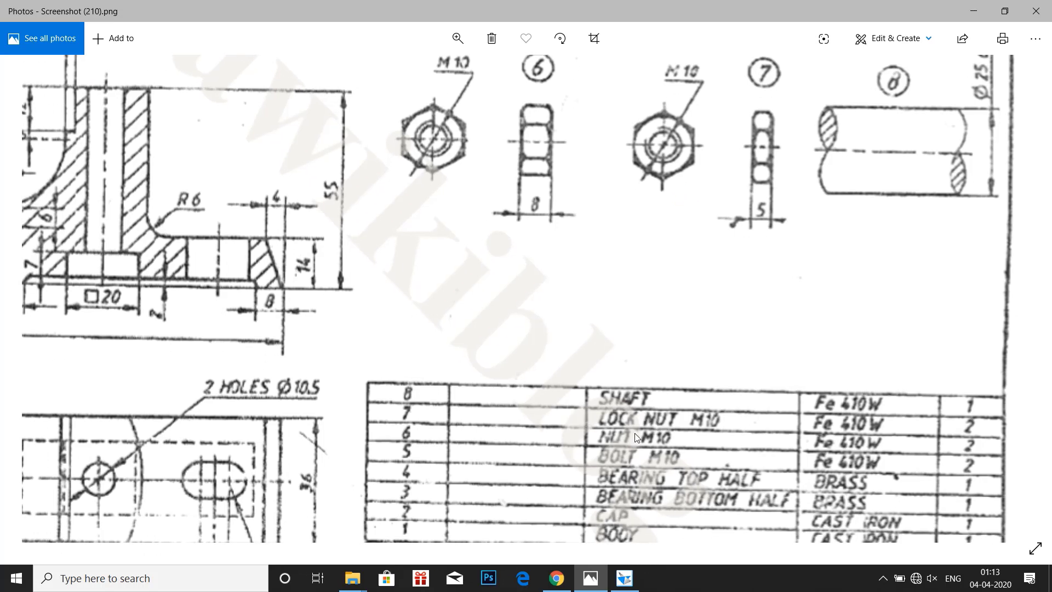
left_click_drag(592, 163, 591, 217)
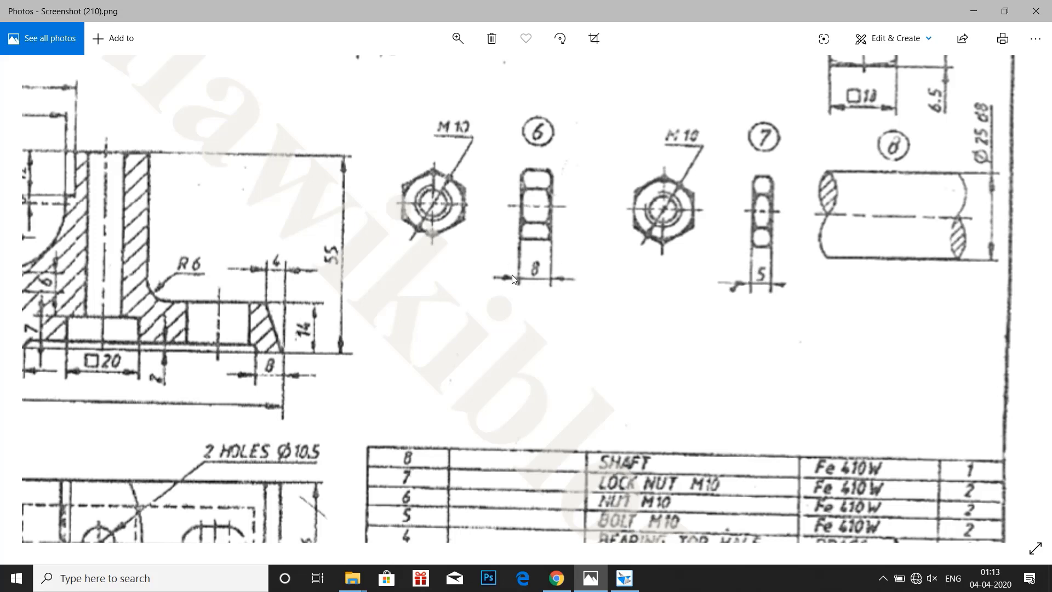
left_click(624, 577)
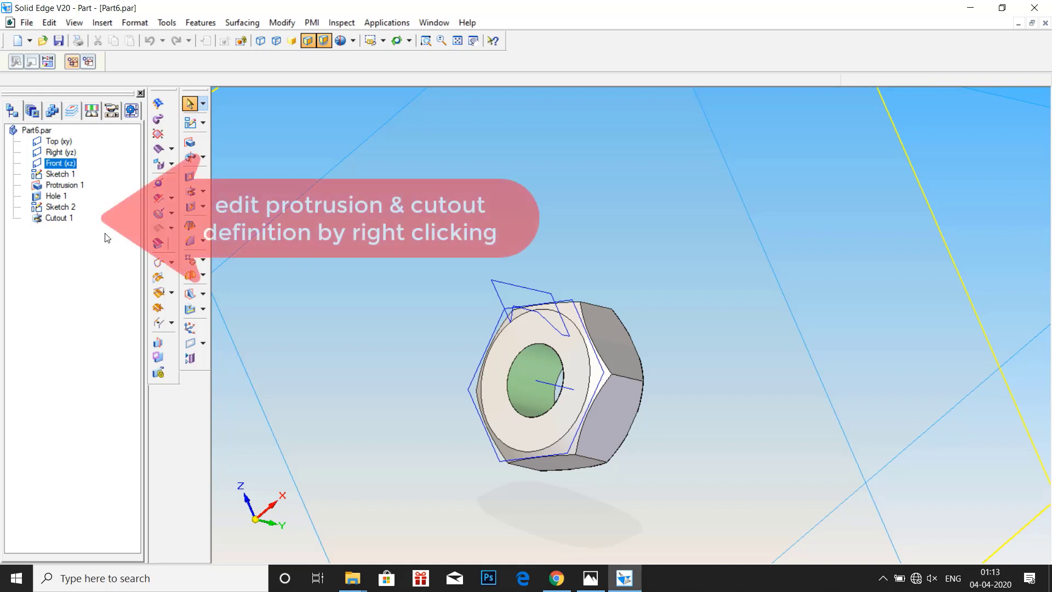
- Redefine Protrusion 1's extrusion distance from 8 mm to 5 mm, per the lock nut drawing
right_click(54, 186)
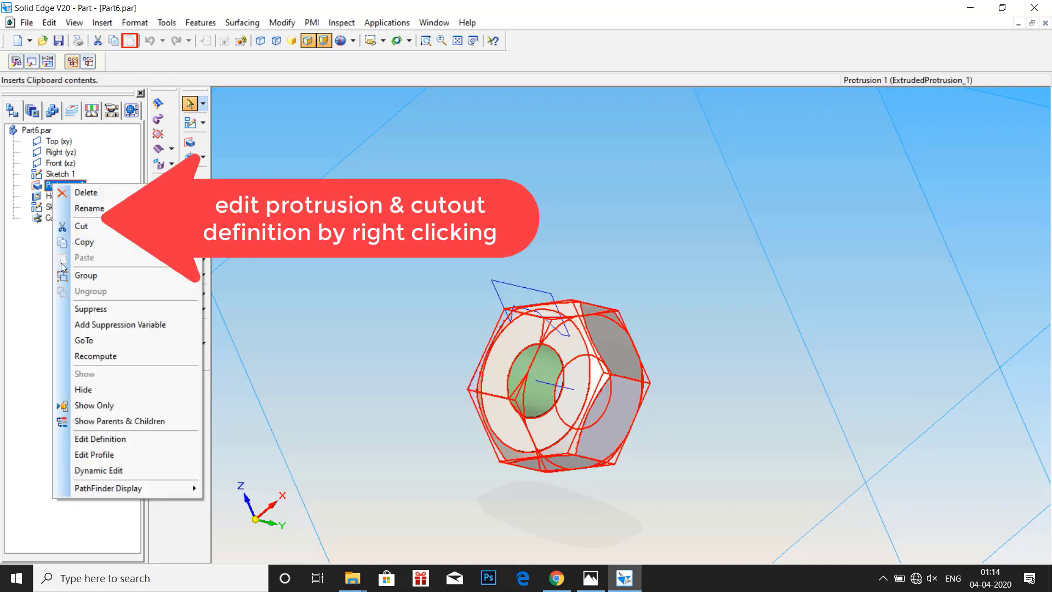
left_click(77, 439)
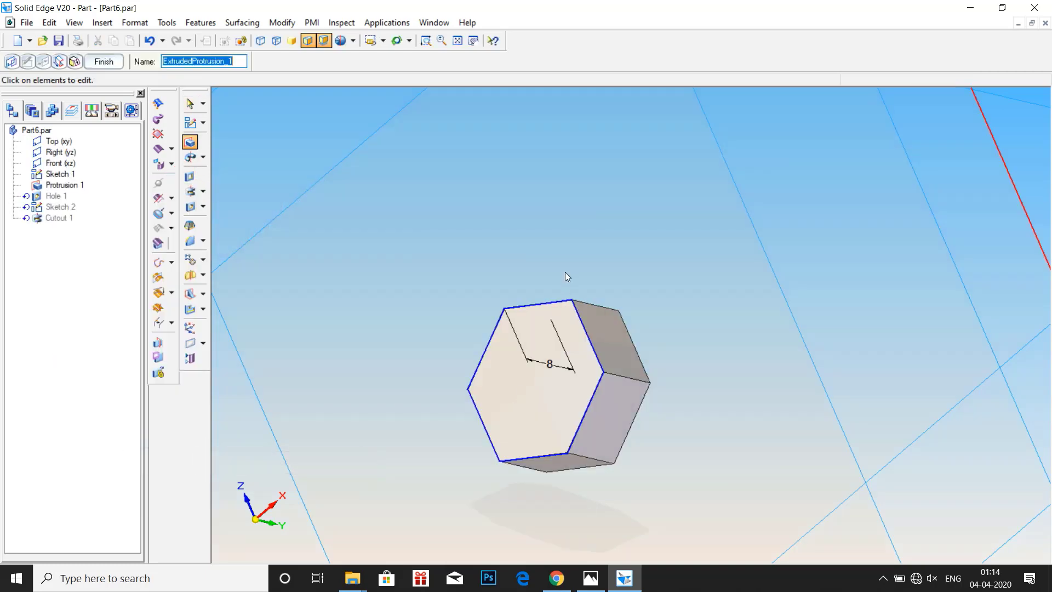
left_click(59, 62)
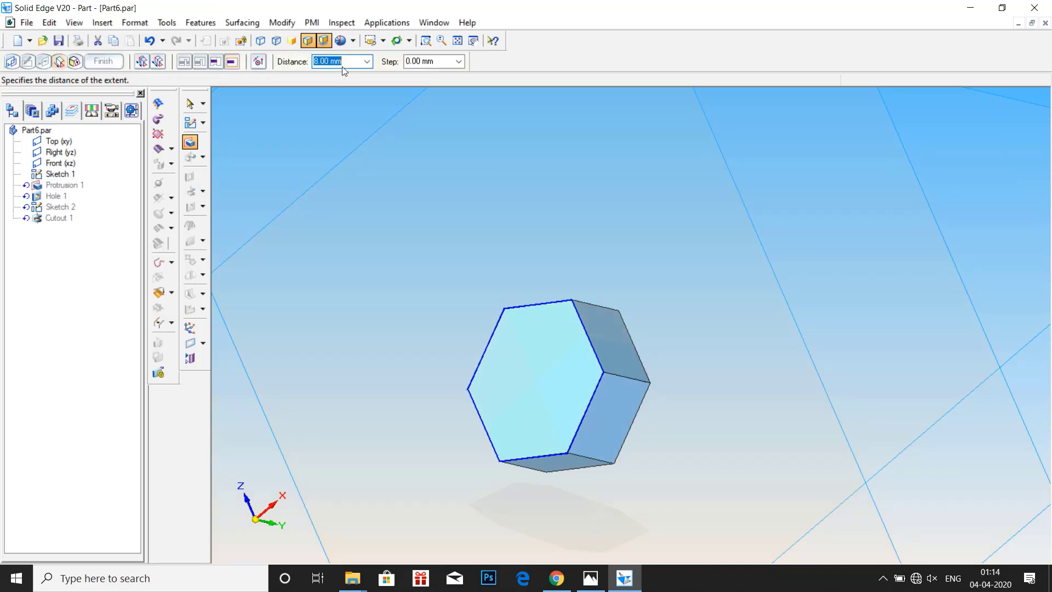
left_click(599, 584)
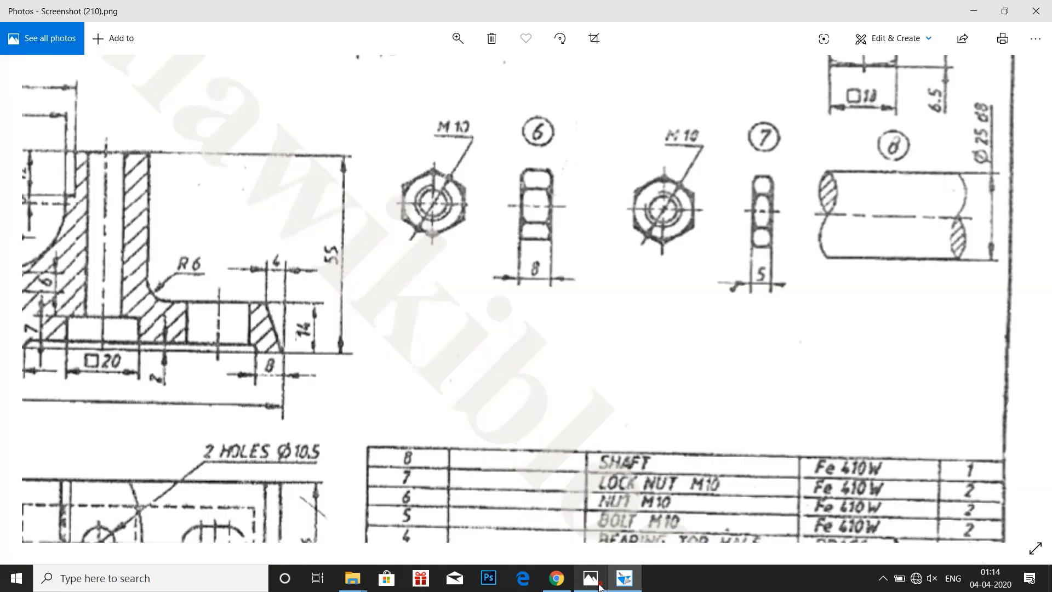
left_click(624, 579)
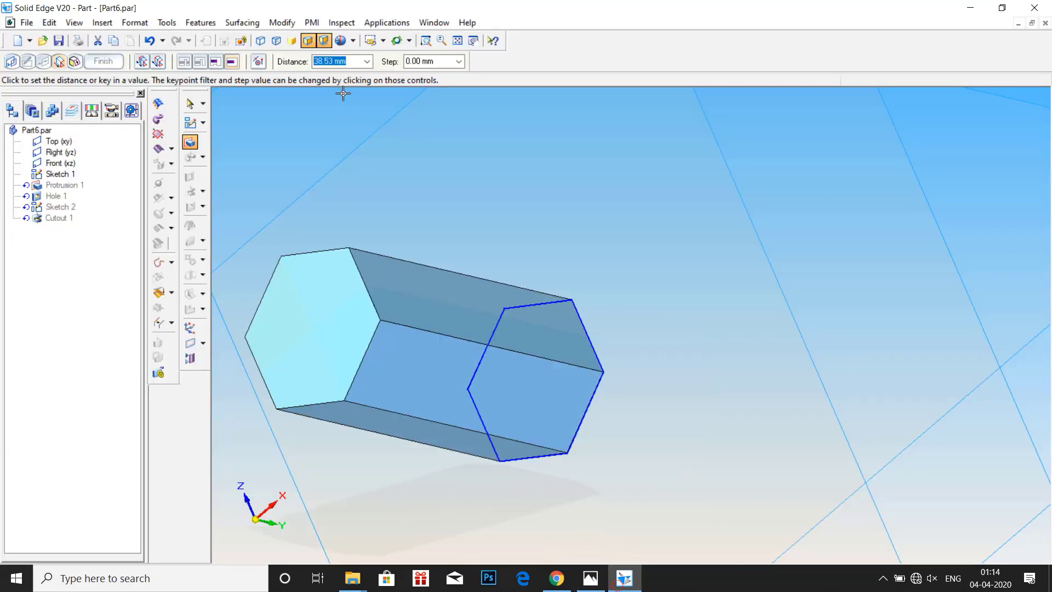
type("5")
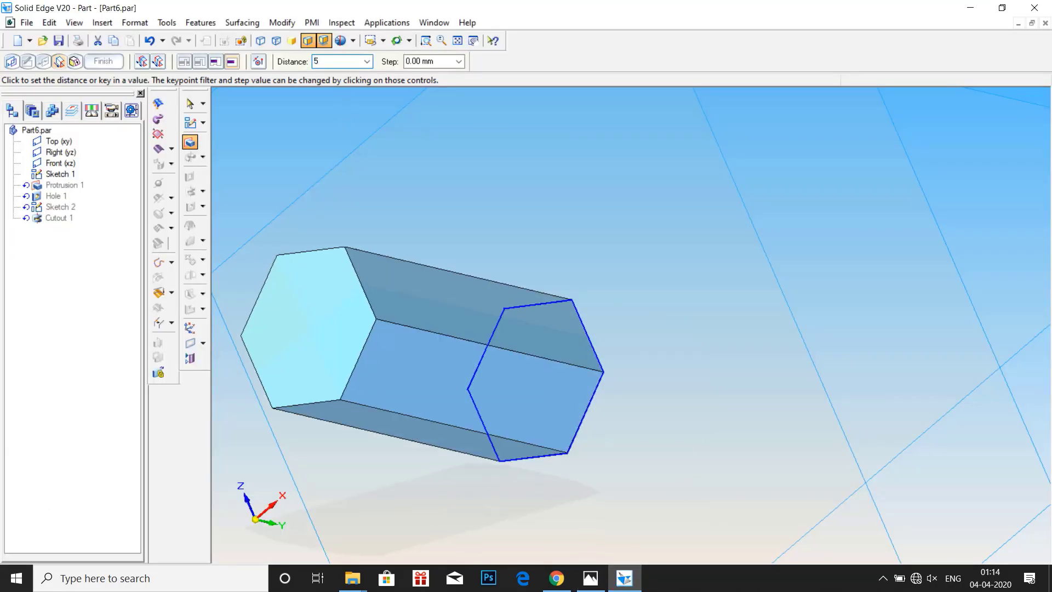
key("Return")
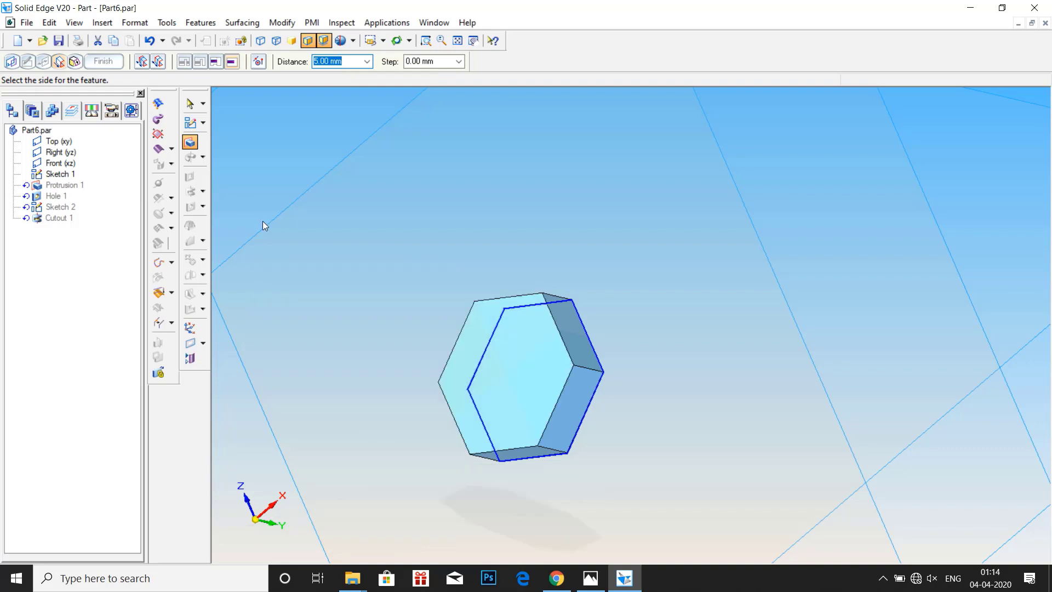
left_click(636, 271)
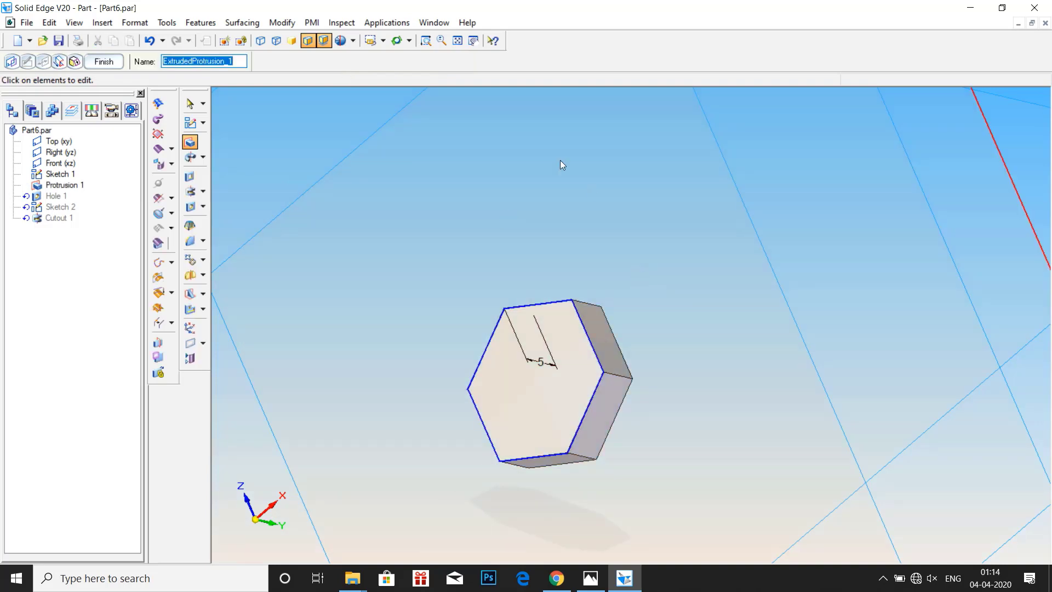
left_click(107, 62)
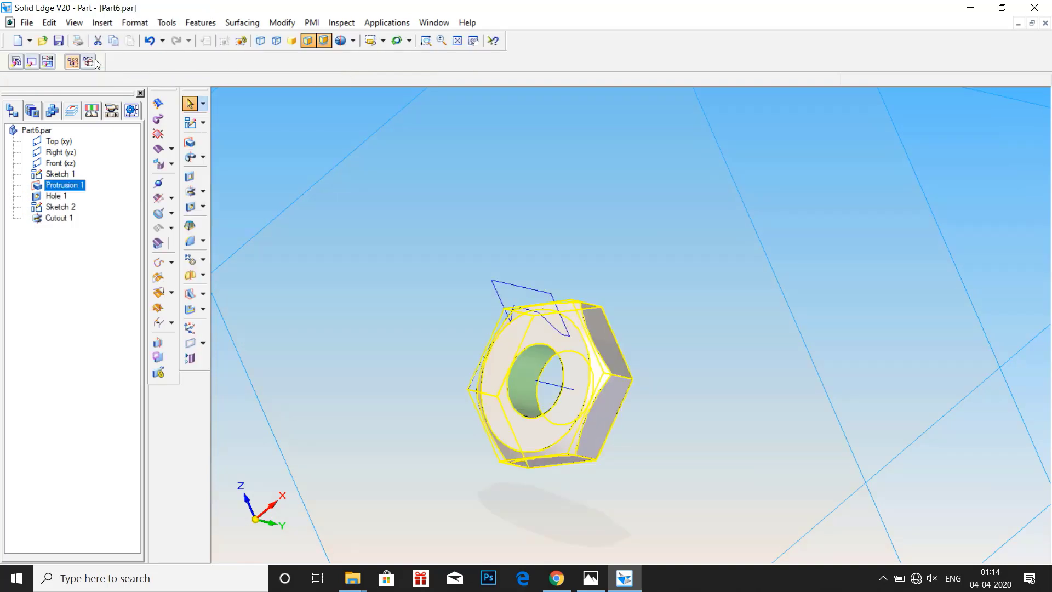
- Edit Cutout 1's profile and trim away the six old chamfer profile lines
key("ctrl+r")
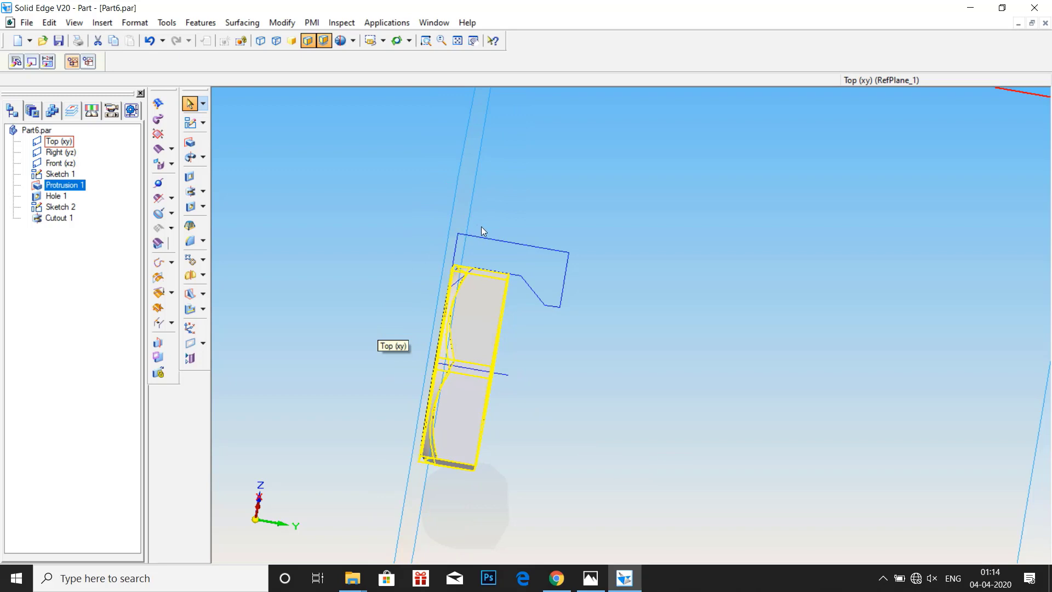
left_click(59, 219)
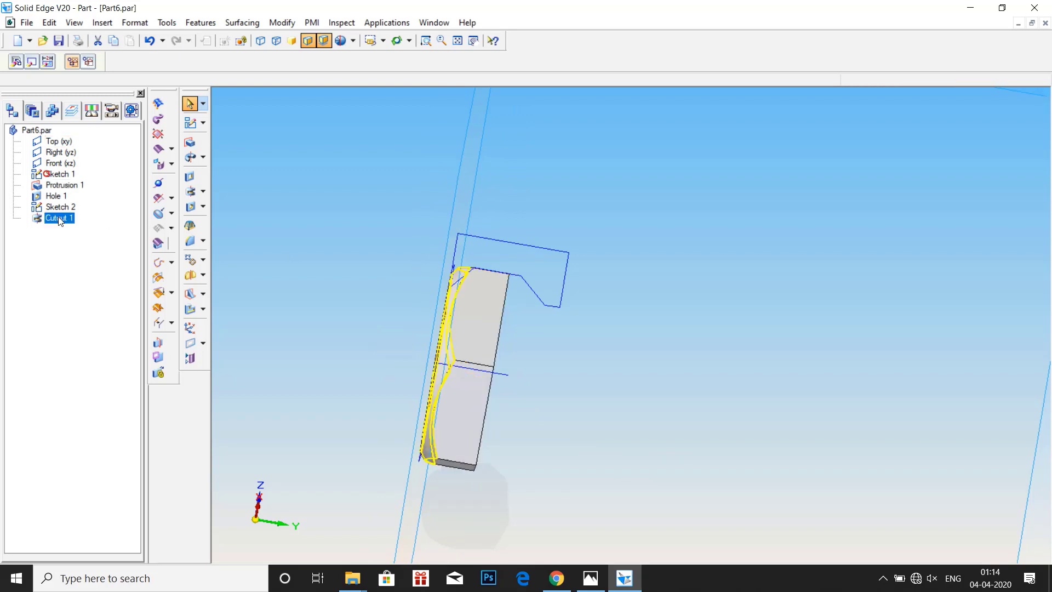
right_click(59, 218)
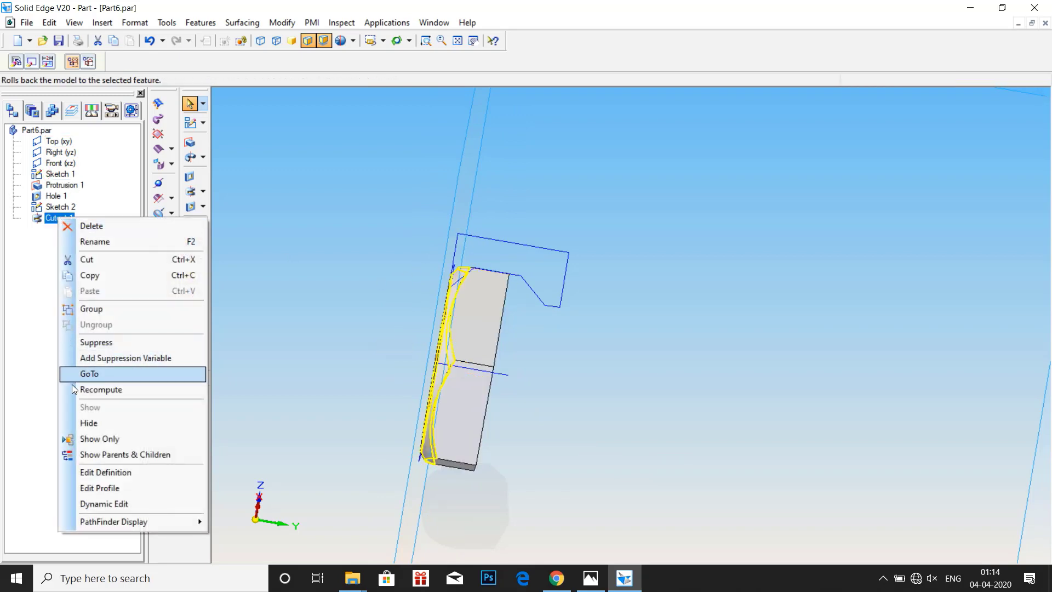
left_click(88, 485)
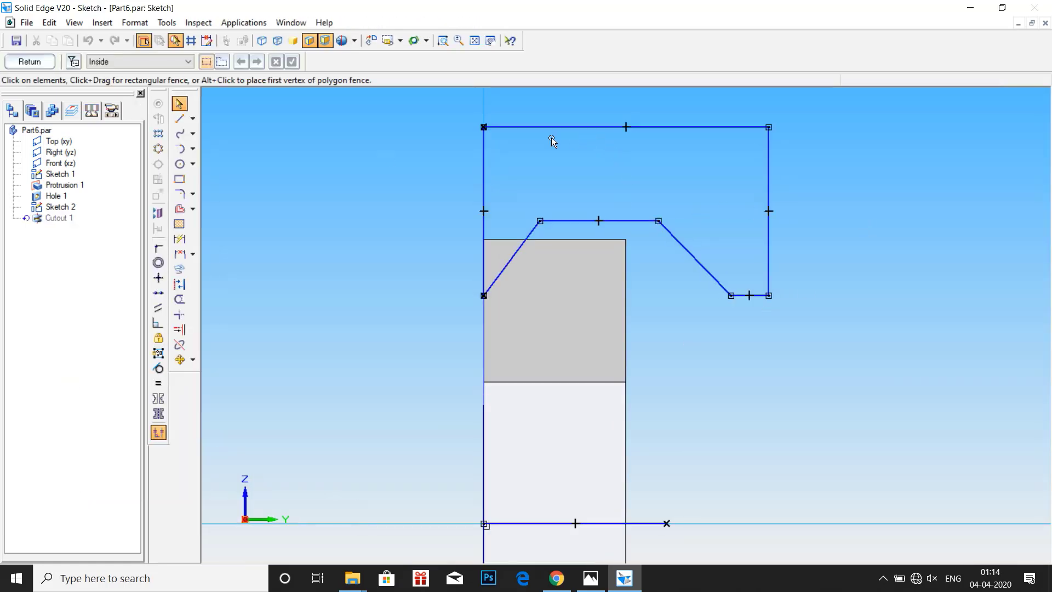
left_click(179, 298)
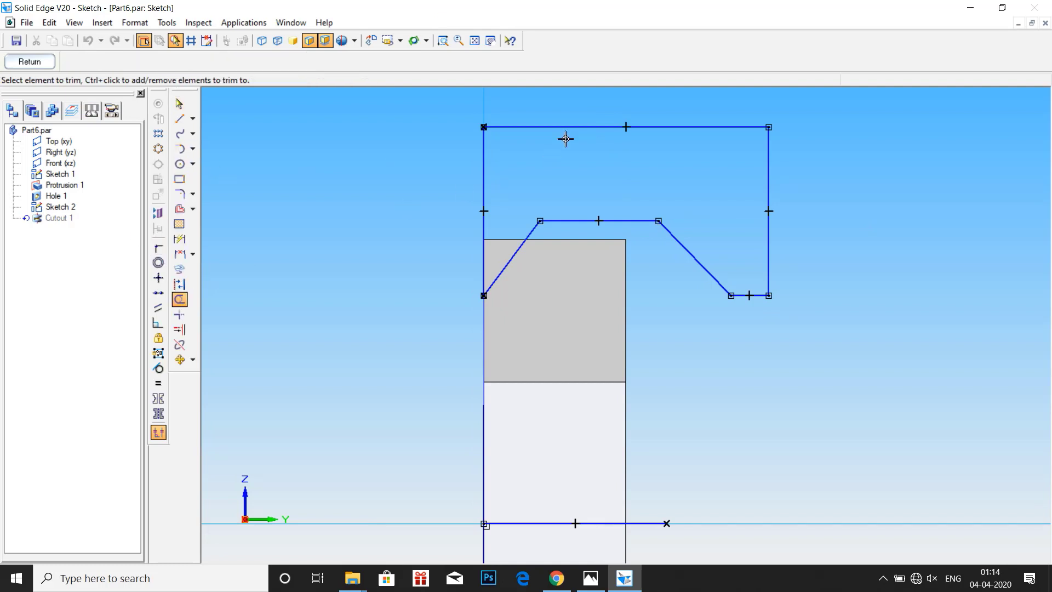
left_click(570, 128)
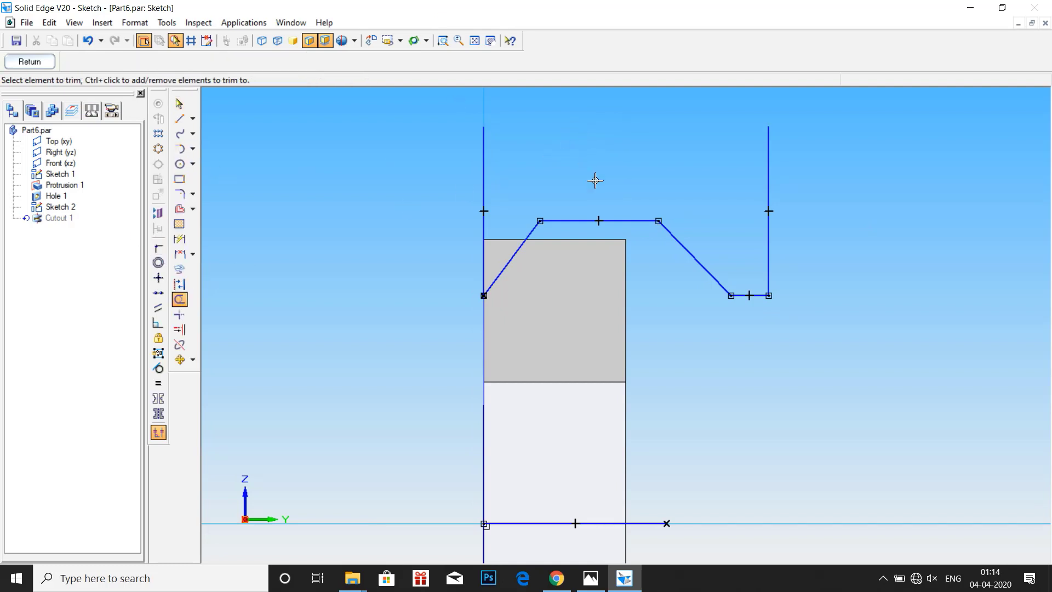
left_click(610, 220)
left_click(533, 230)
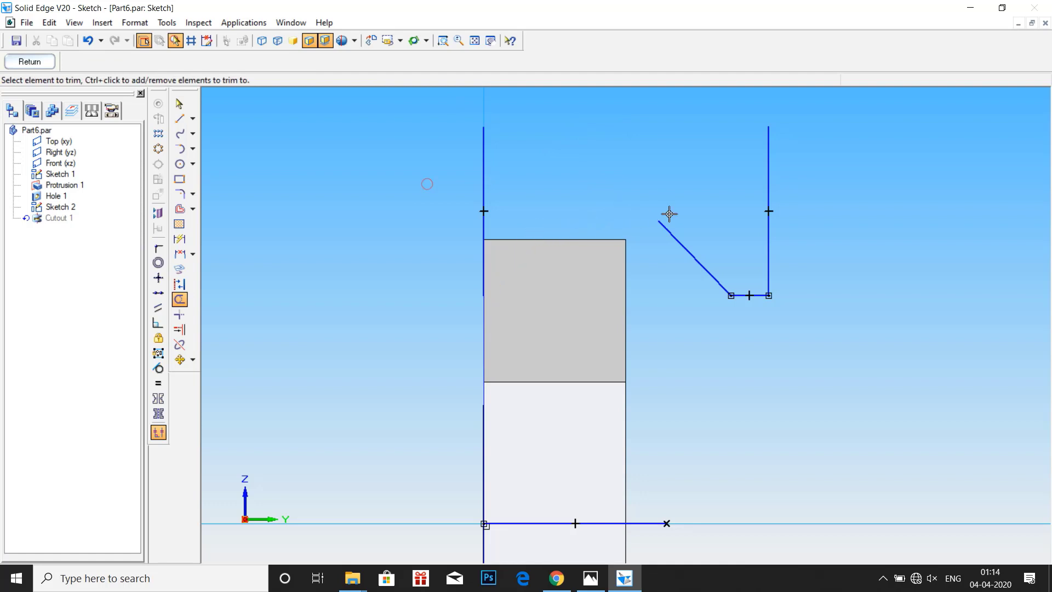
left_click(678, 239)
left_click(745, 295)
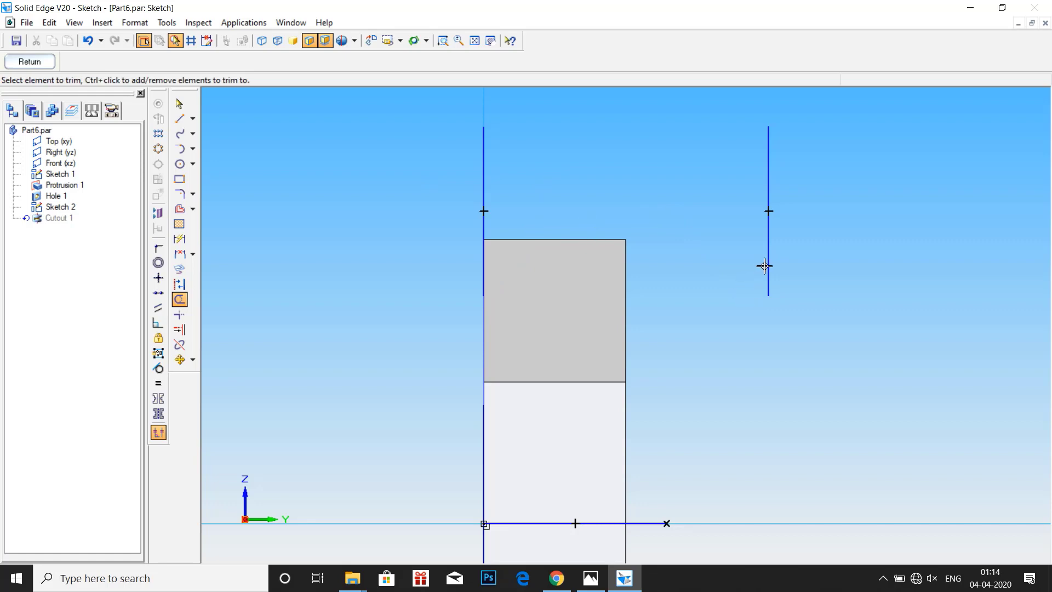
left_click(764, 267)
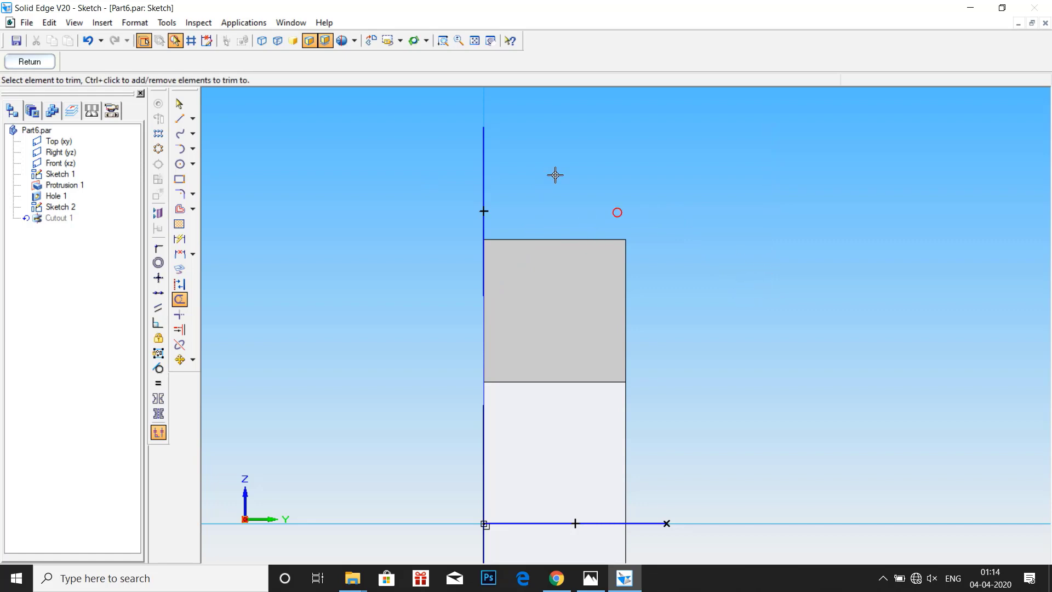
- Draw a new closed chamfer profile over the 5 mm nut's top corner and finish the sketch
left_click(181, 123)
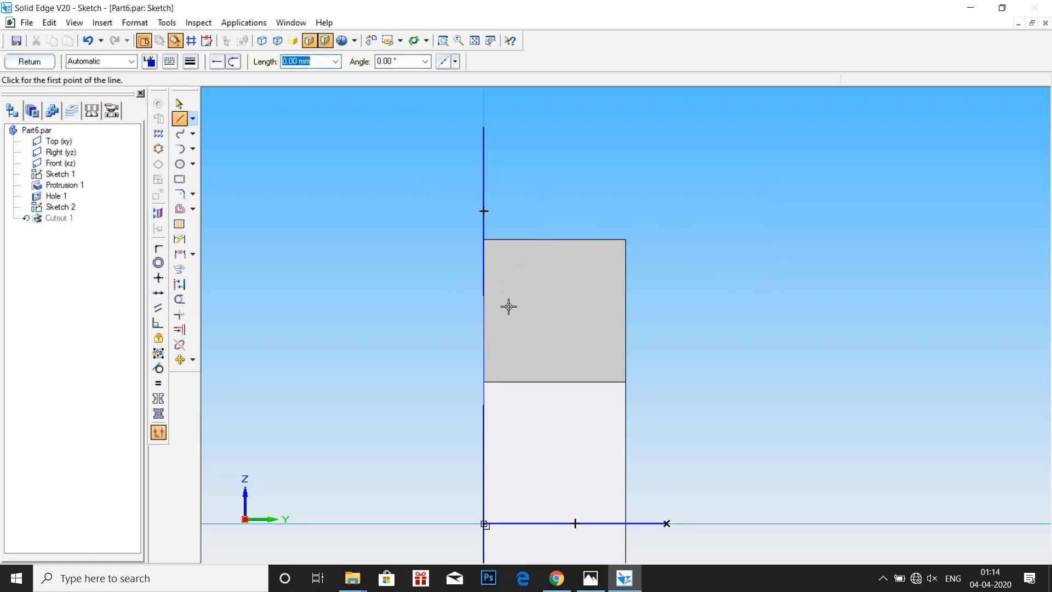
left_click(482, 293)
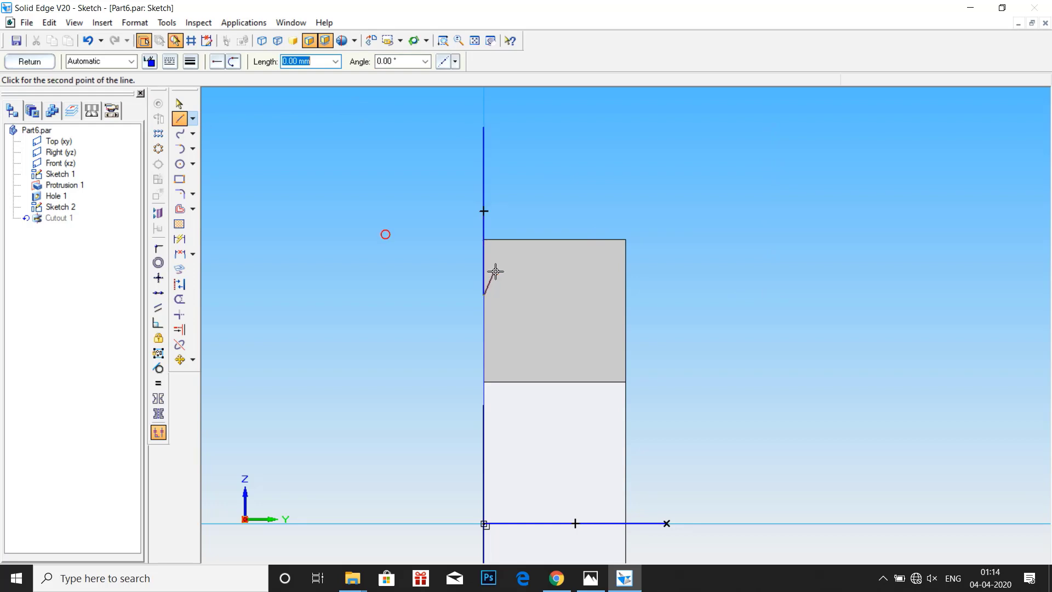
left_click(514, 231)
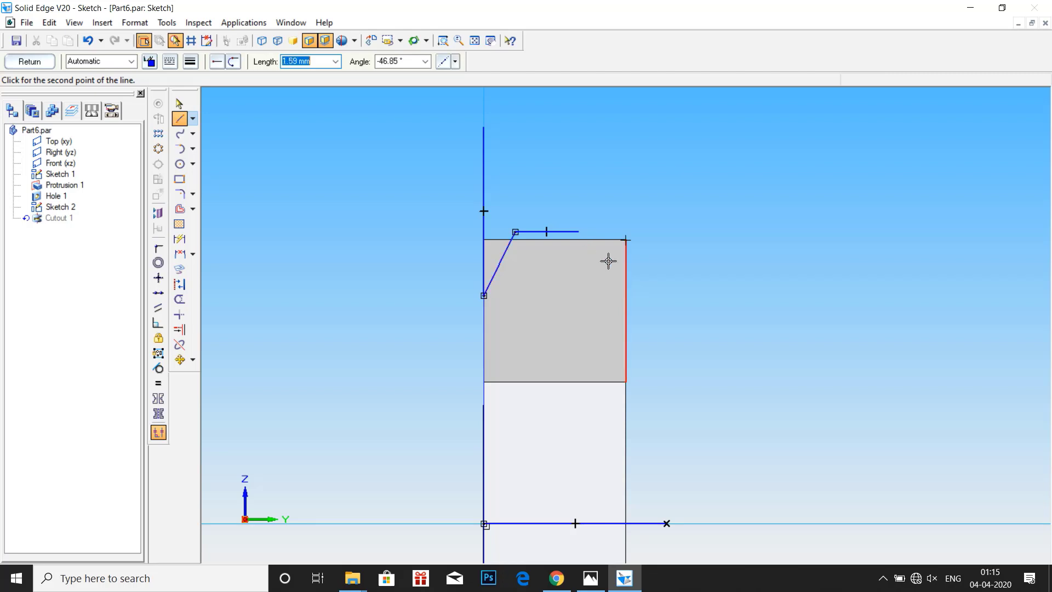
left_click(624, 295)
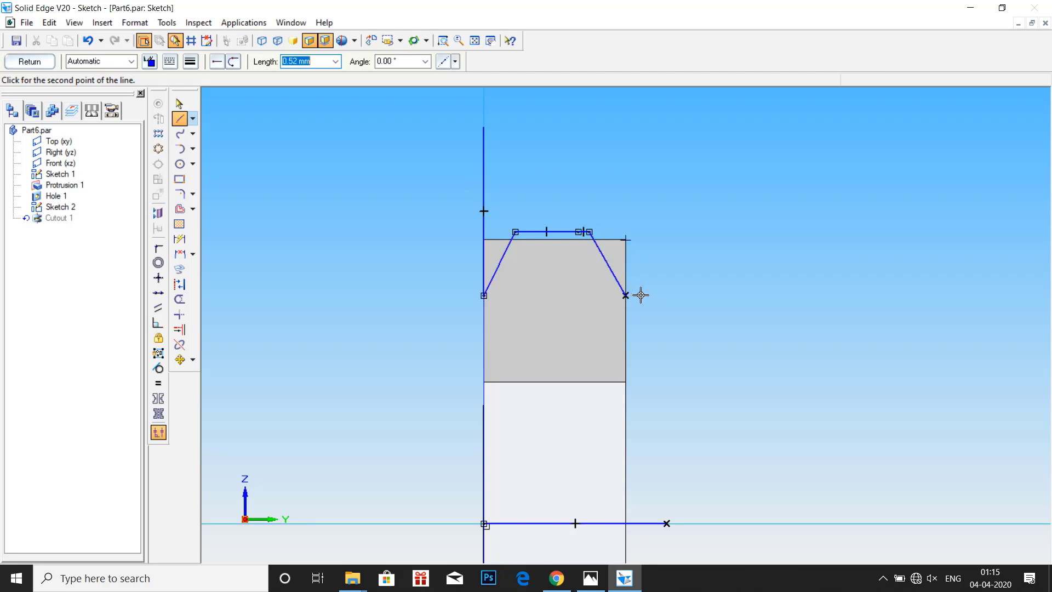
left_click(639, 296)
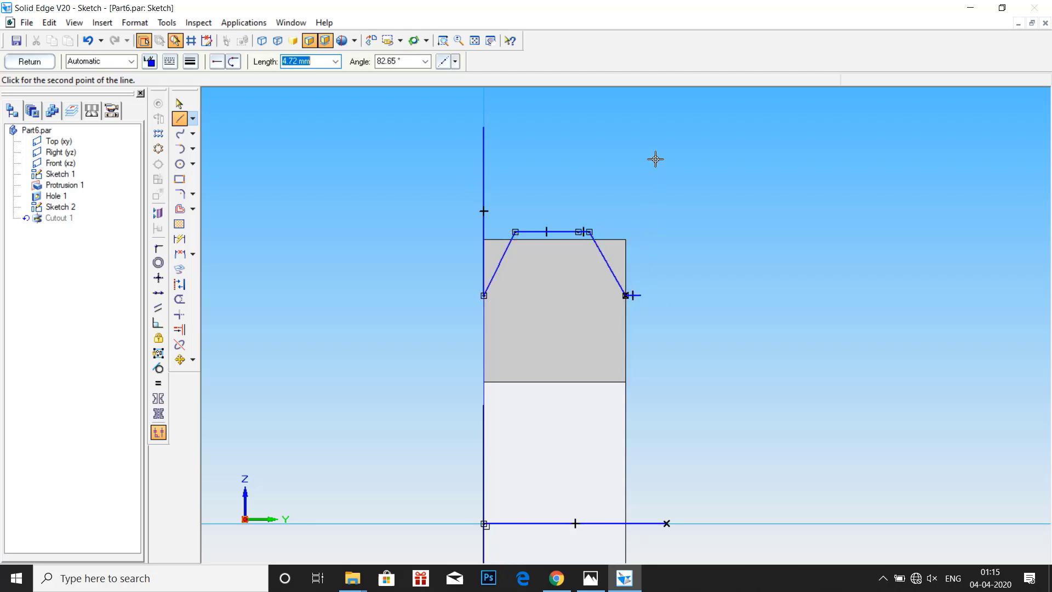
left_click(640, 127)
left_click(484, 127)
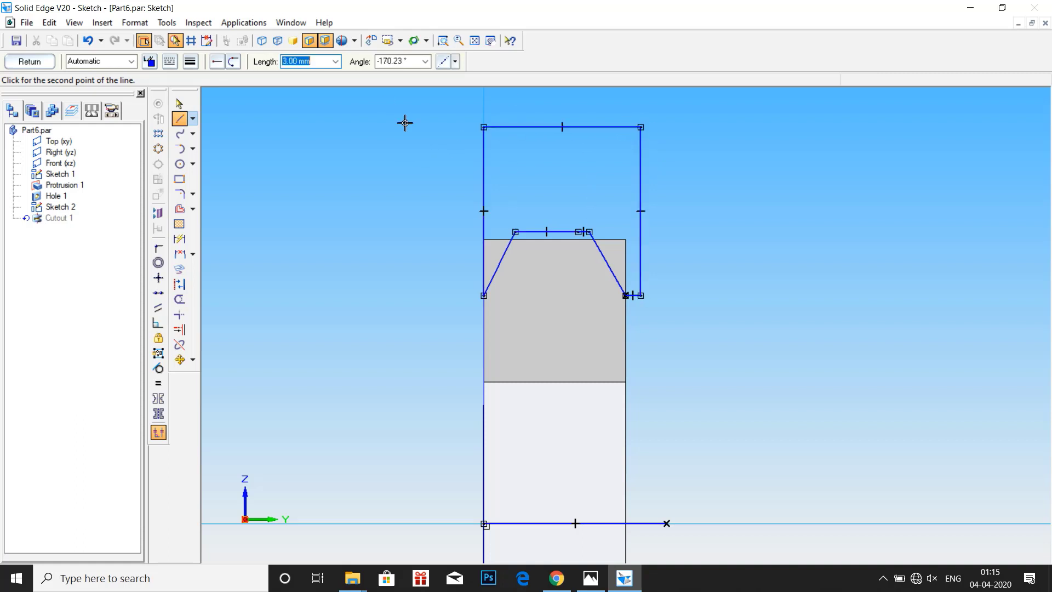
left_click(29, 61)
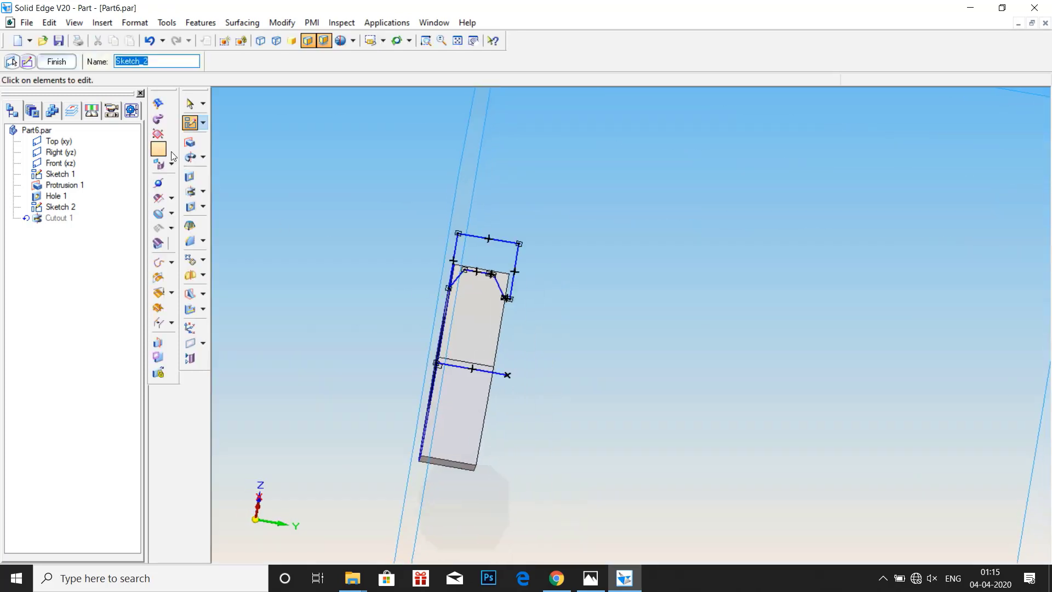
- Complete the revolved cutout chamfering the nut's outer edges and orbit to inspect it
left_click(190, 195)
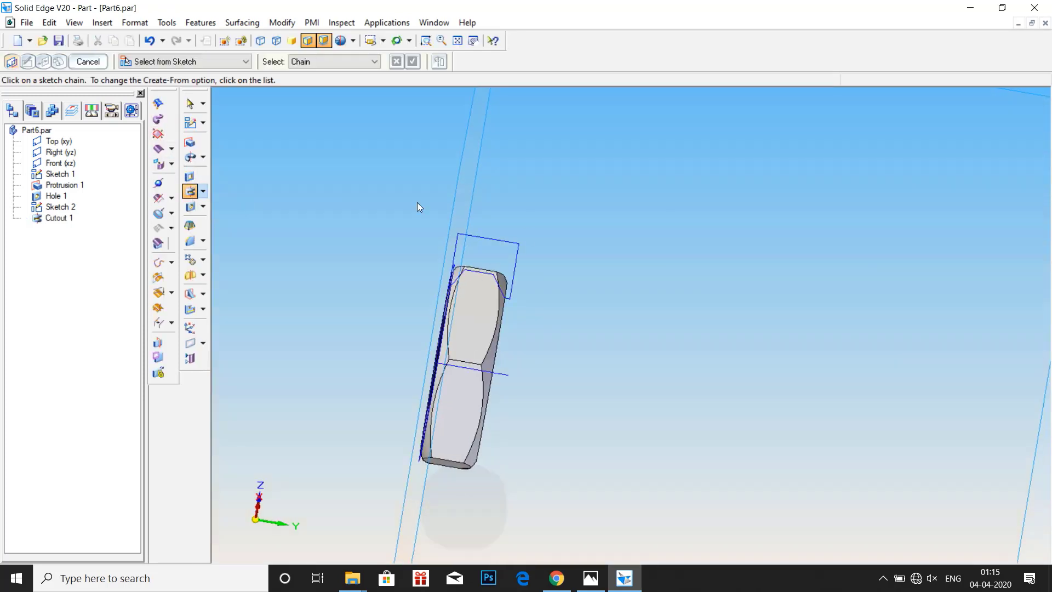
left_click(515, 240)
left_click(682, 139)
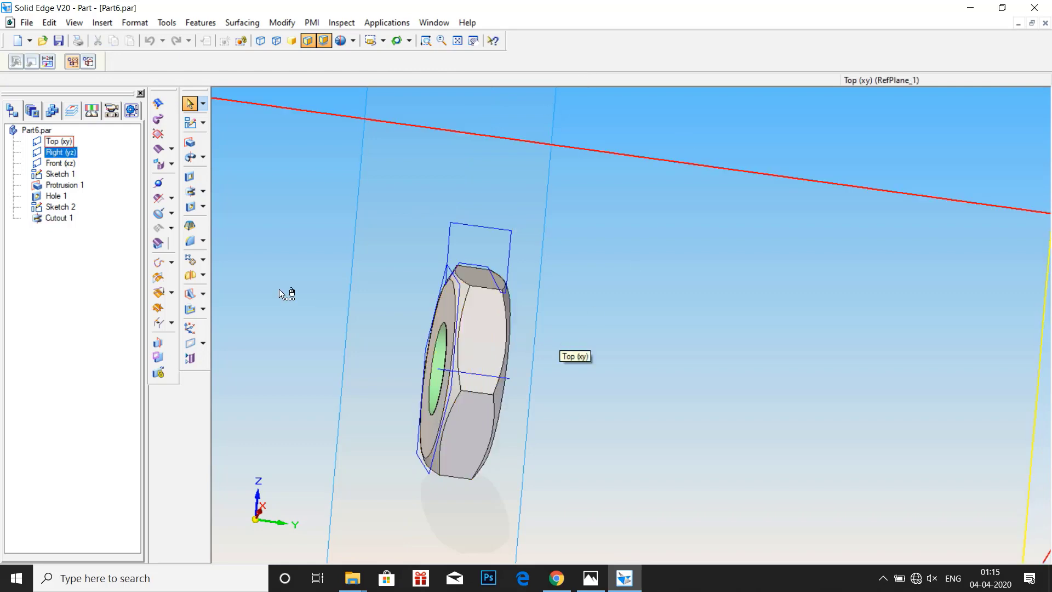
left_click(35, 285)
mouse_move(581, 359)
middle_mouse_down()
mouse_move(545, 372)
mouse_move(571, 397)
mouse_move(573, 418)
middle_mouse_up()
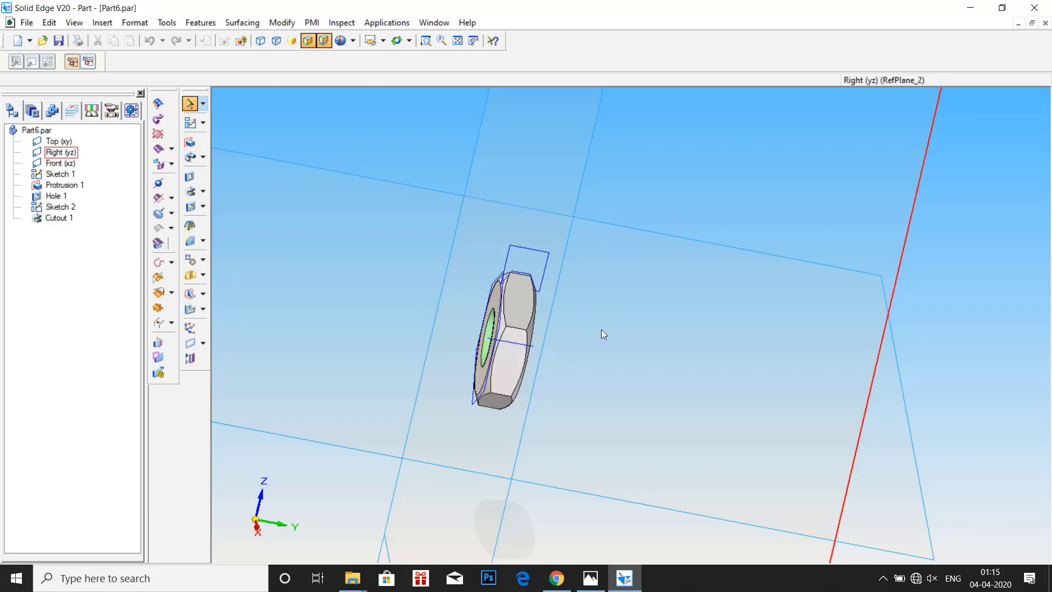
middle_click_drag(573, 319, 553, 329)
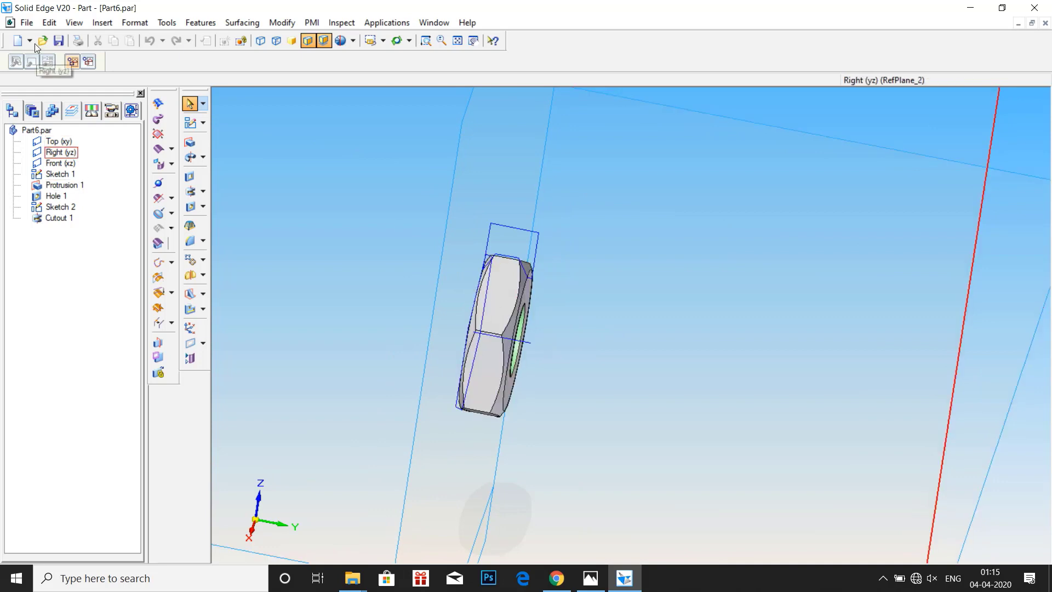
- Apply the fe 410W material to the nut from the Material Table
left_click(167, 22)
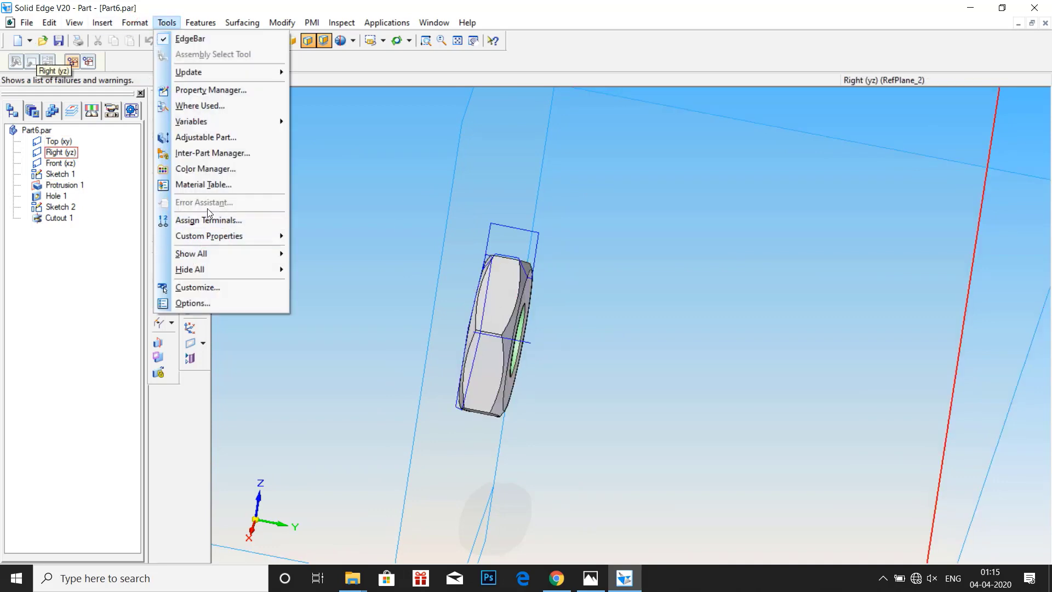
left_click(207, 185)
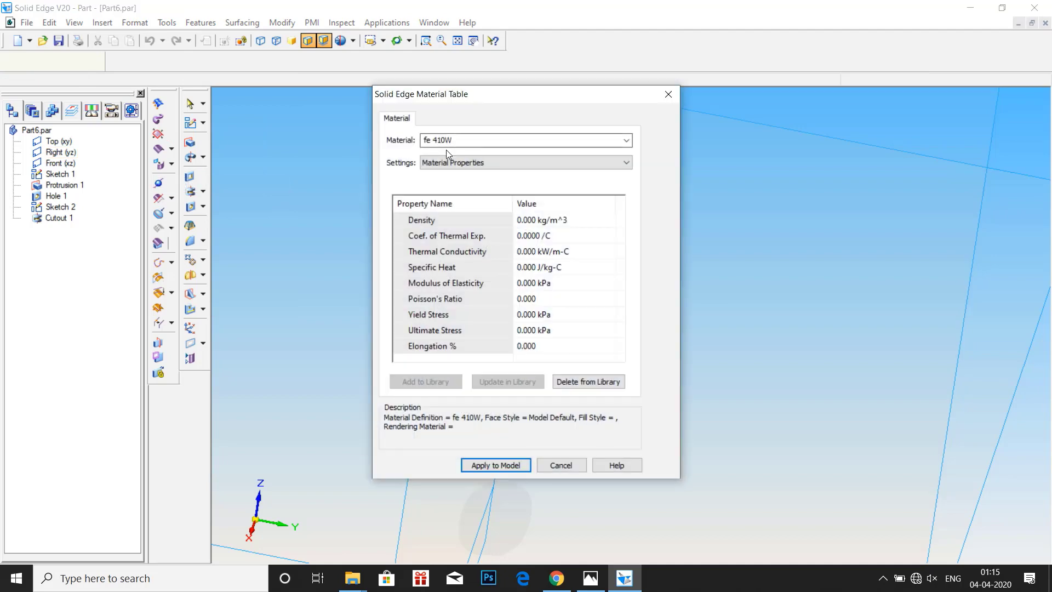
left_click(470, 465)
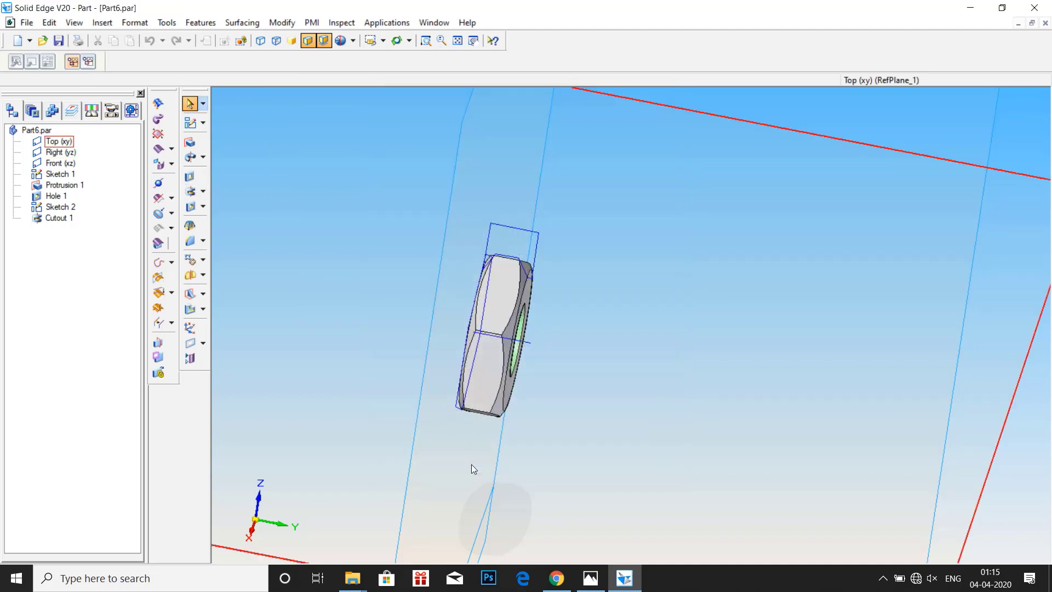
left_click(26, 23)
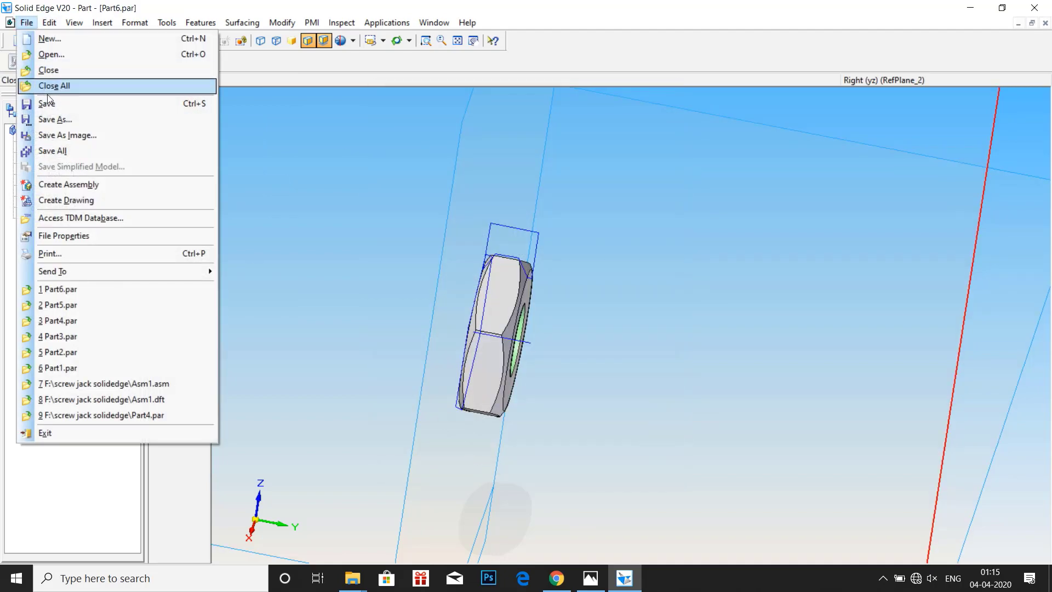
- In File Properties, add 'lock' before 'nut' in the Summary title
left_click(76, 242)
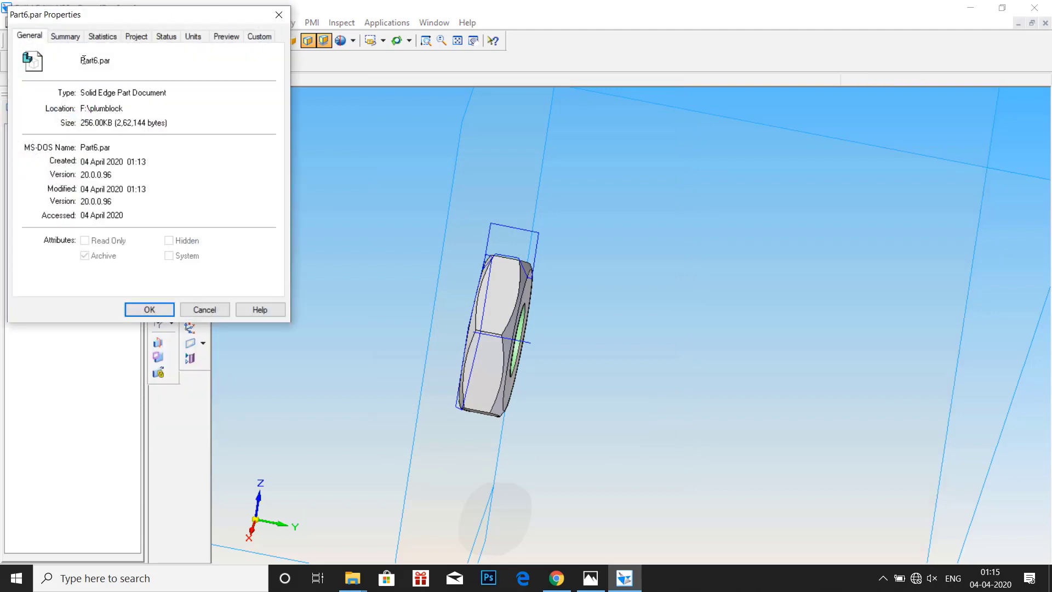
left_click(66, 36)
left_click(67, 58)
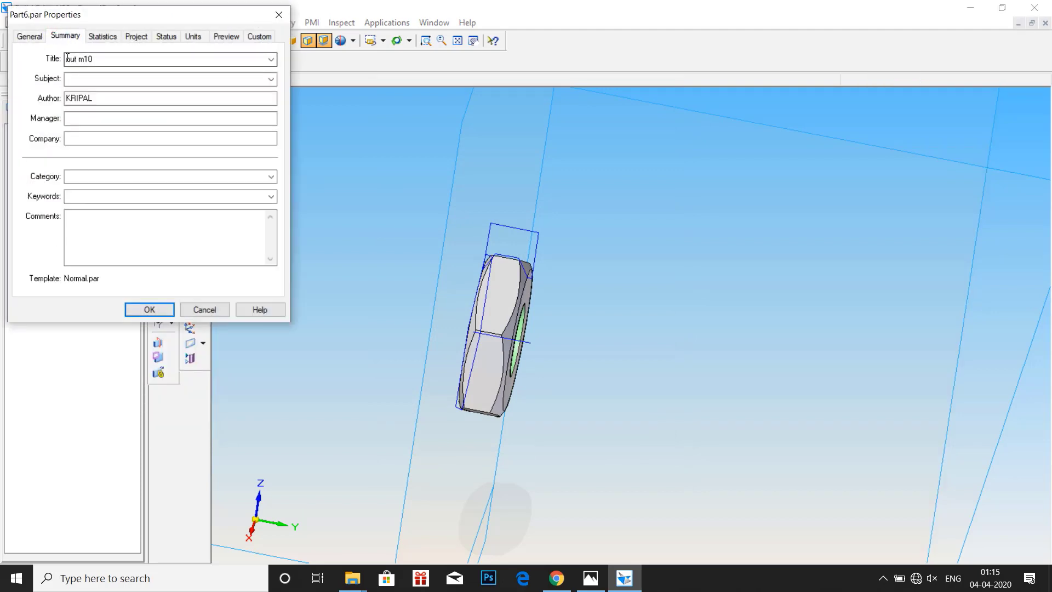
left_click_drag(67, 58, 95, 59)
left_click(74, 60)
type("lock")
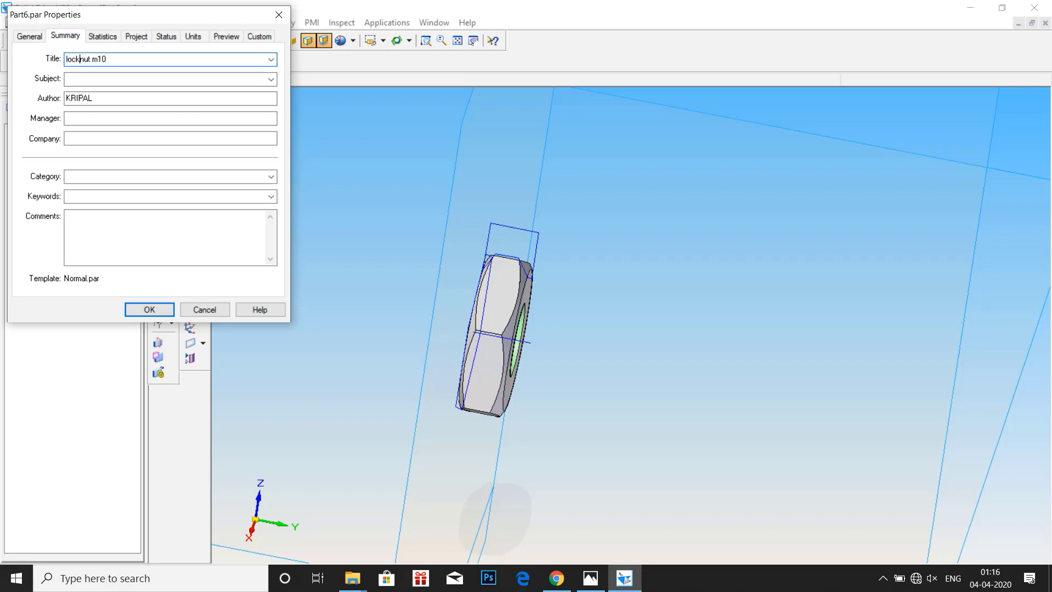
- On the Project tab, set document number 7 and project name 'lock nut m10'
left_click(136, 35)
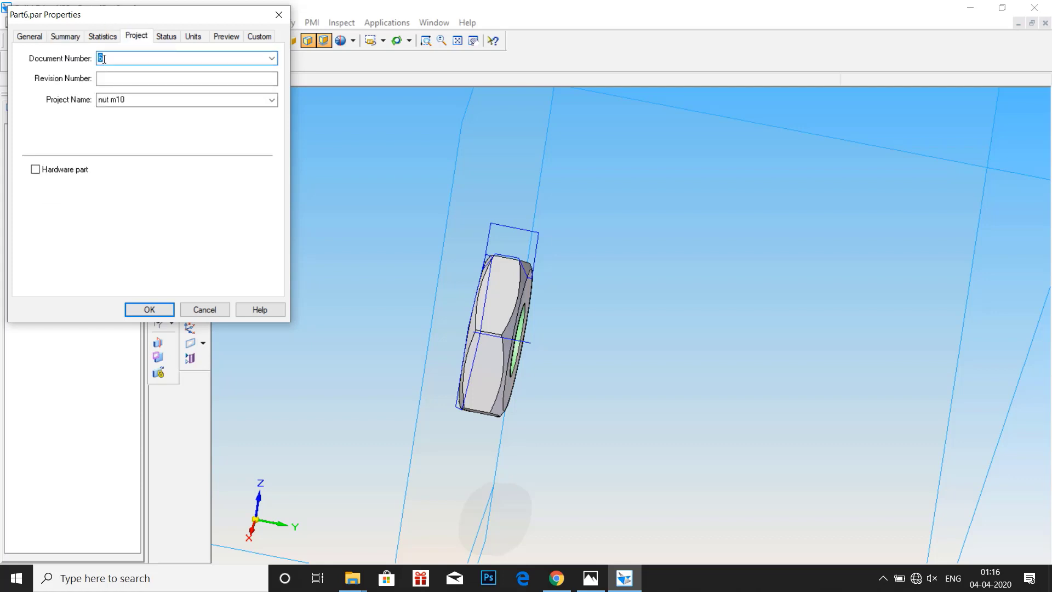
type("7")
key("Tab")
key("Tab")
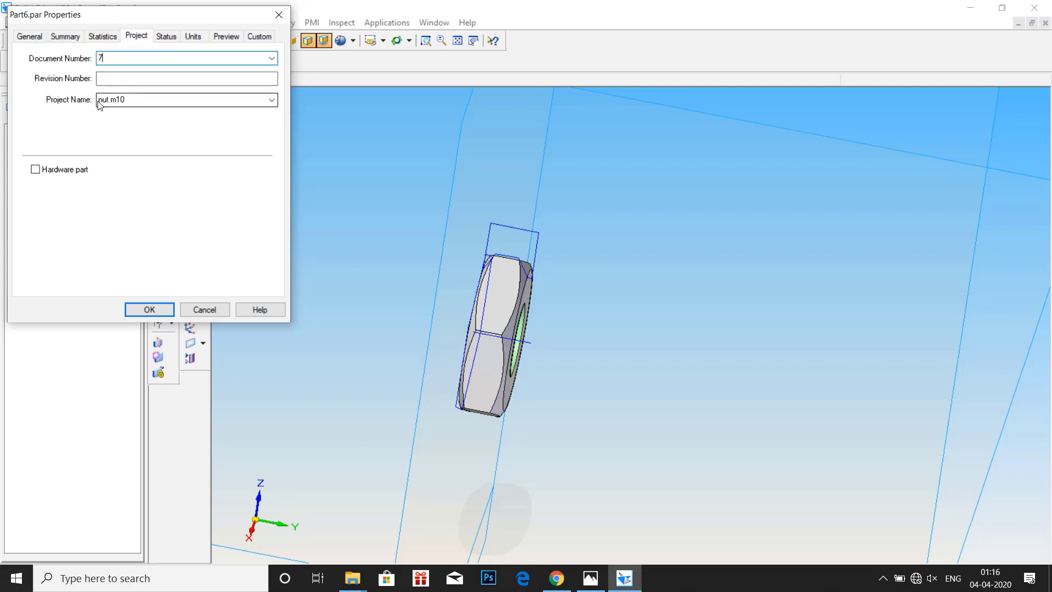
left_click(101, 101)
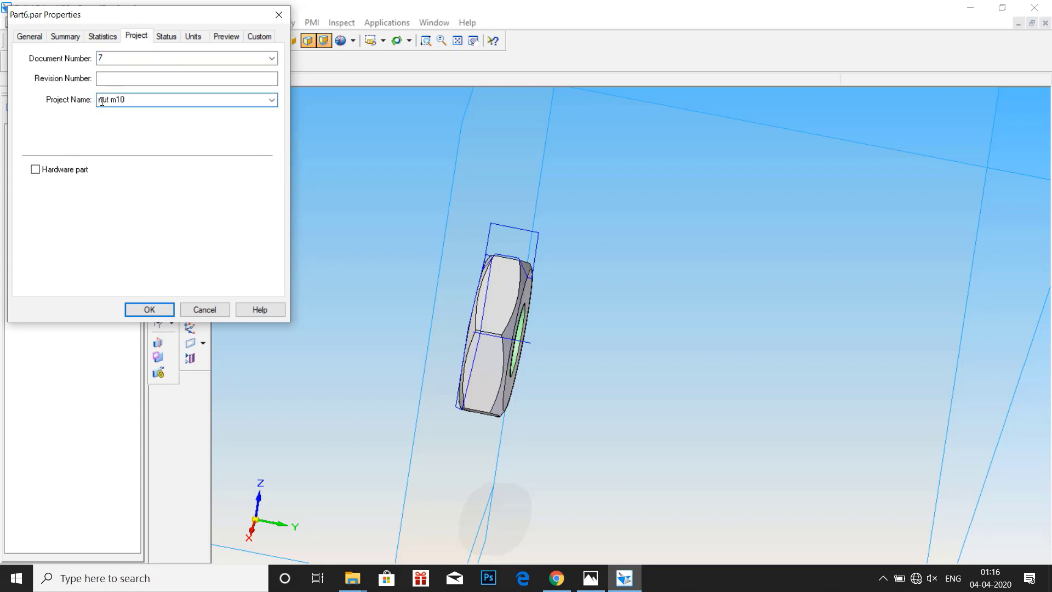
key("Home")
type("lock")
- Apply the edited properties and save the lock nut as Part7.par in the plumblock folder
left_click(147, 308)
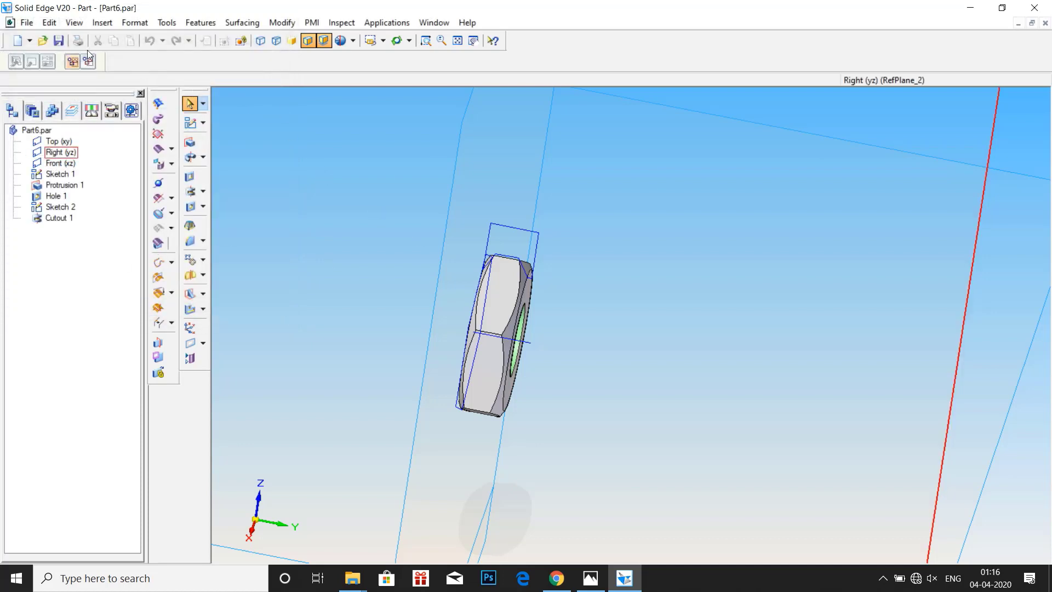
left_click(27, 25)
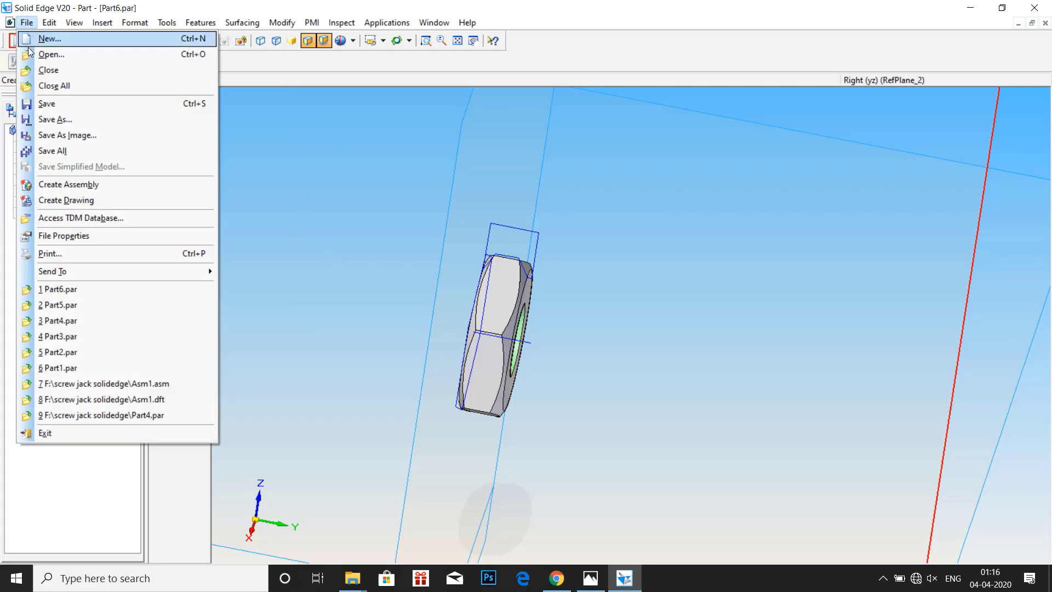
left_click(46, 126)
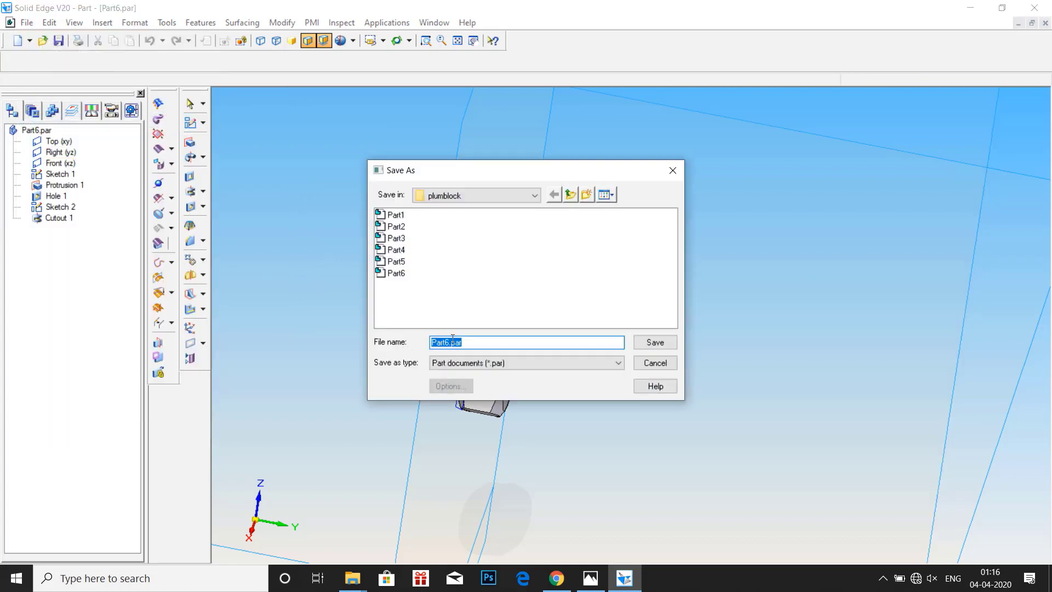
left_click(452, 339)
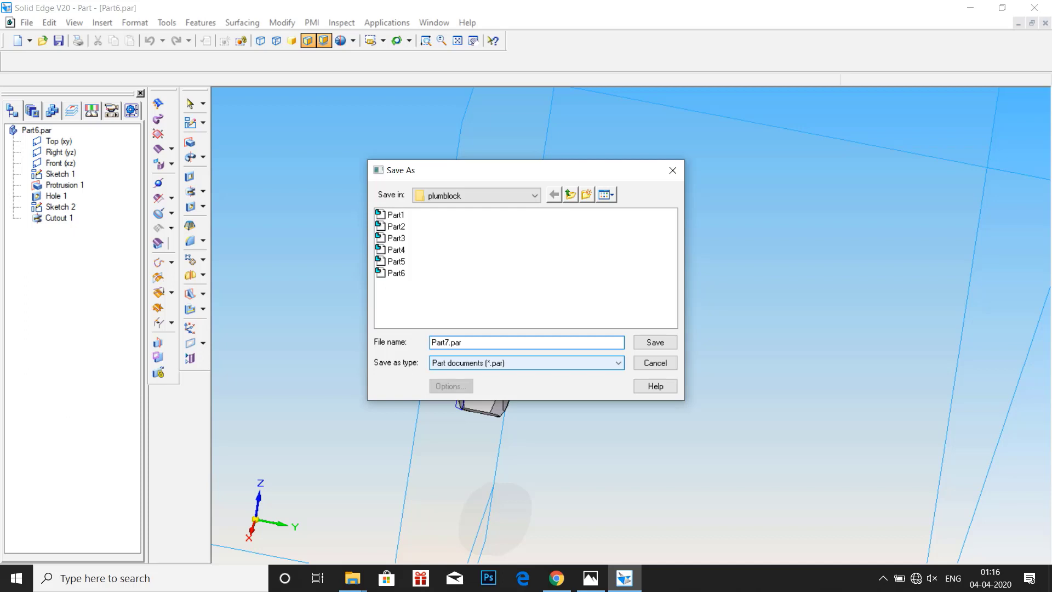
left_click(655, 341)
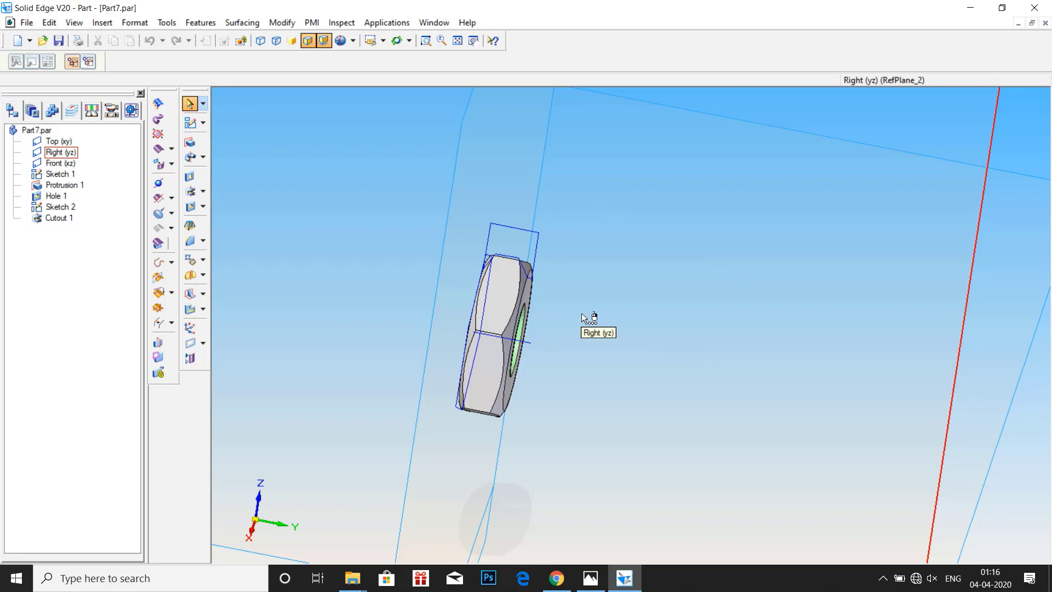
middle_click_drag(580, 316, 624, 337)
scroll(425, 331, "up", 3)
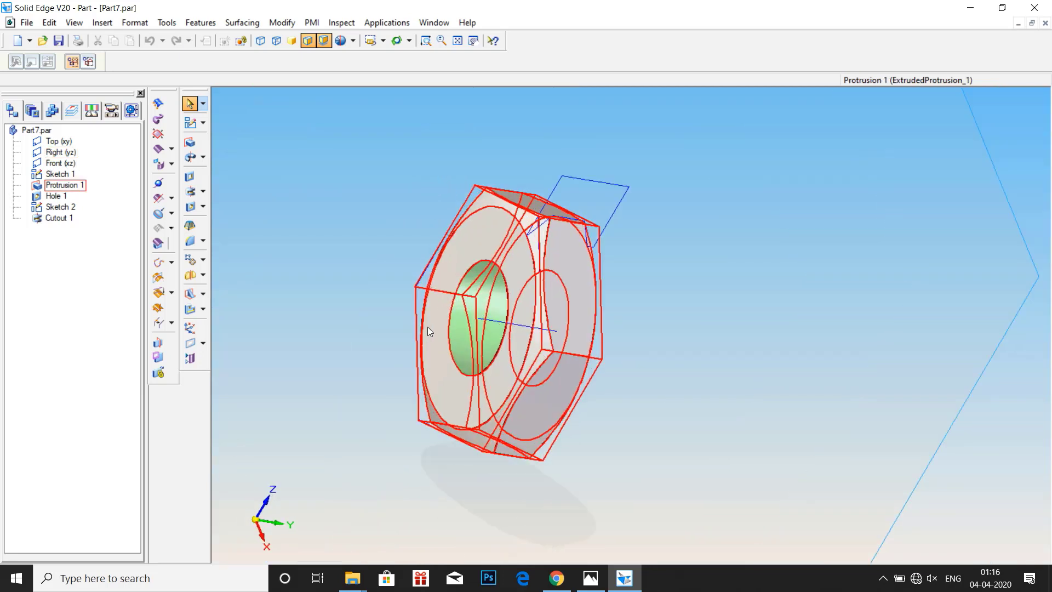
scroll(429, 209, "down", 4)
left_click(444, 218)
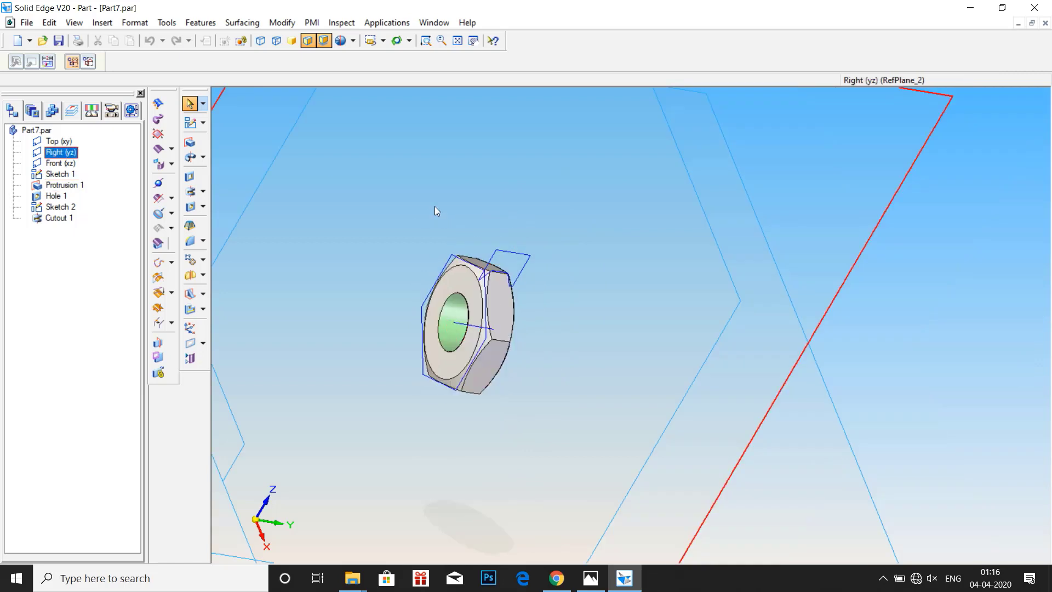
left_click(437, 208)
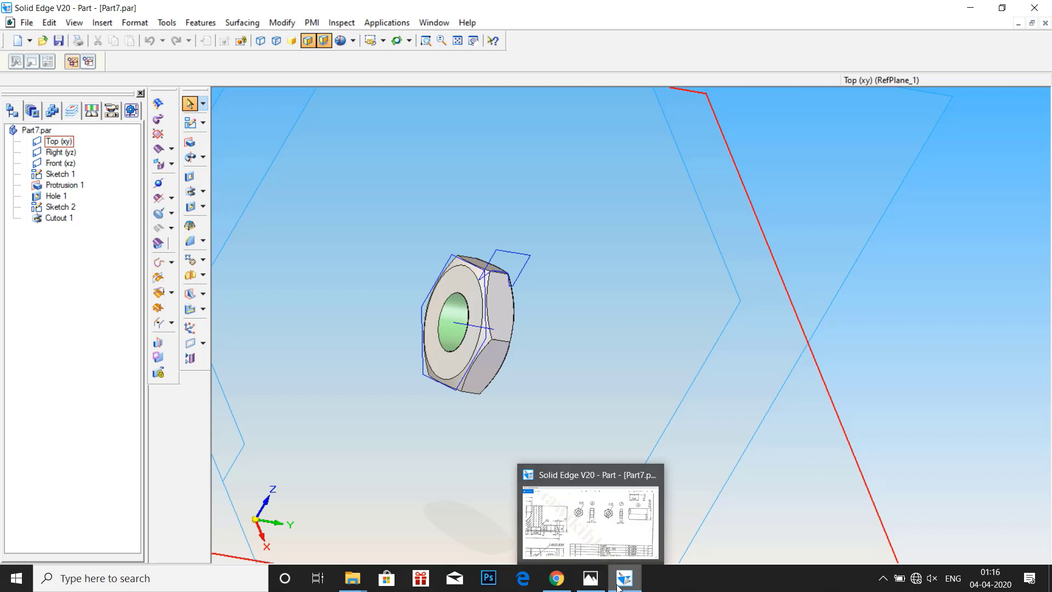
mouse_move(596, 585)
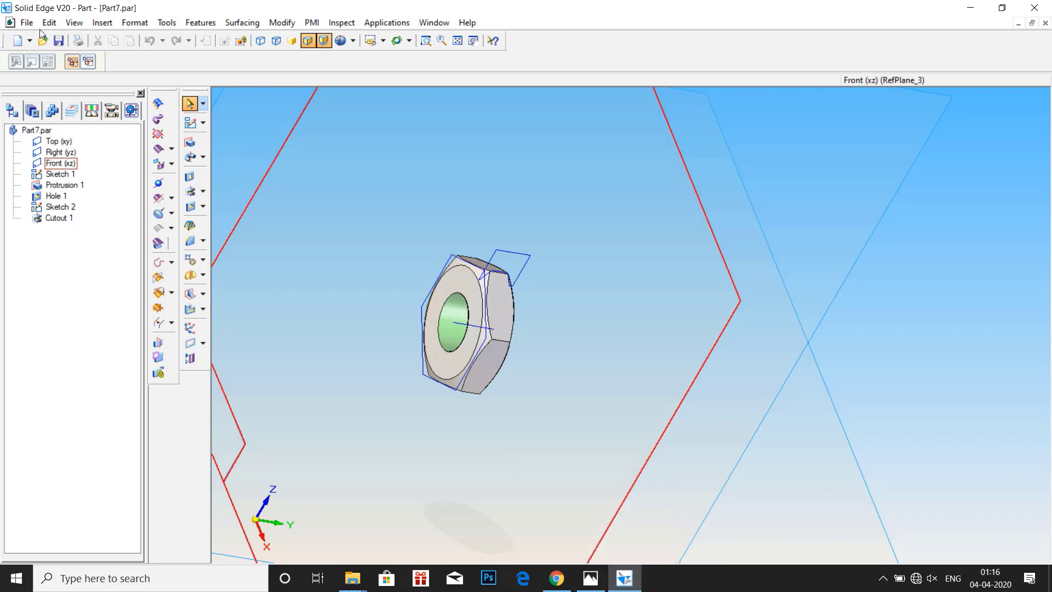
left_click(26, 23)
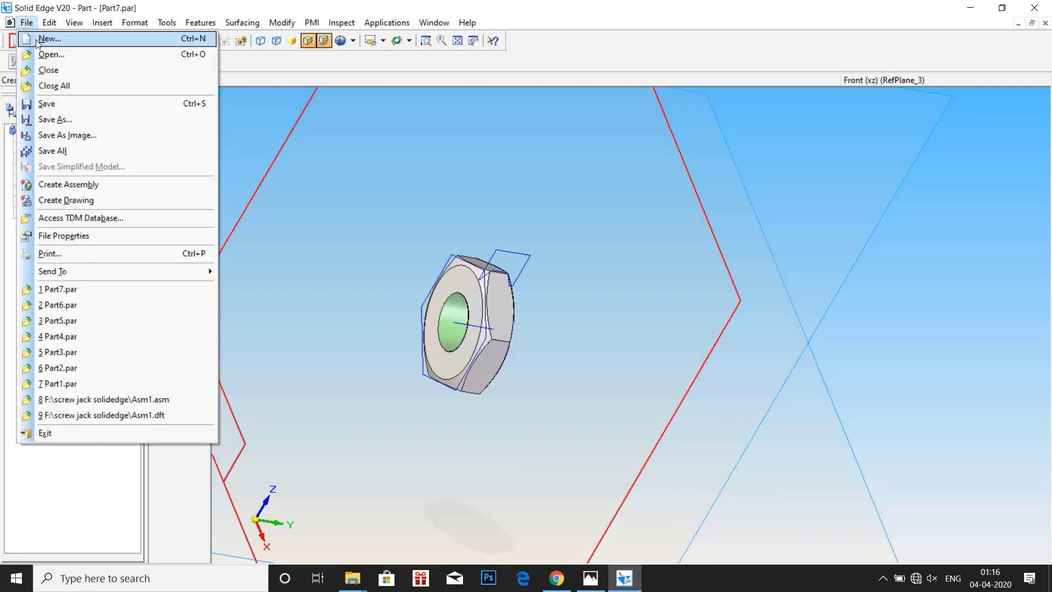
- Create a new part document from the Normal.par template
left_click(38, 38)
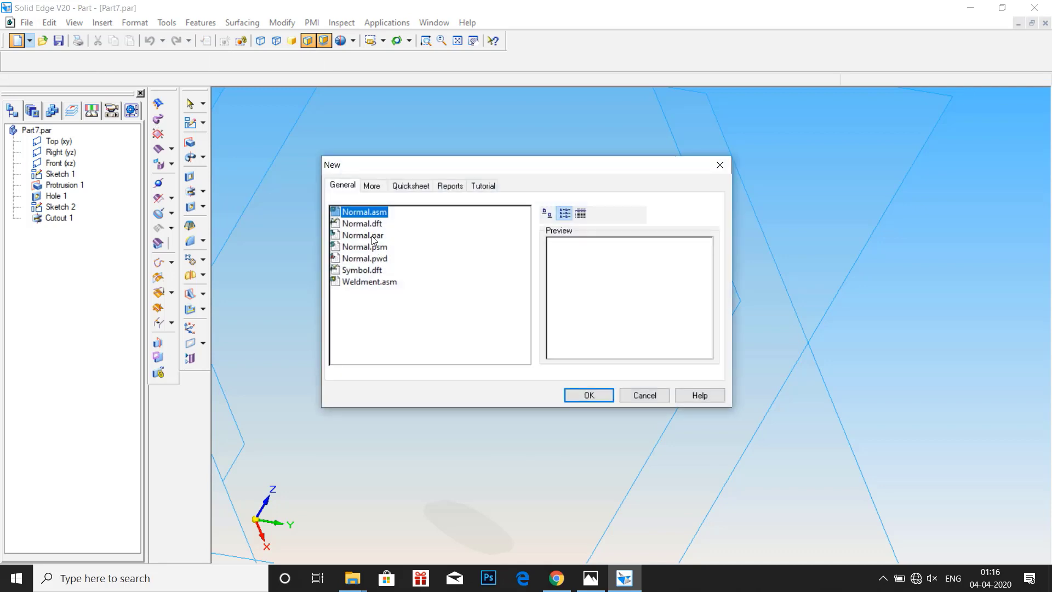
left_click(372, 236)
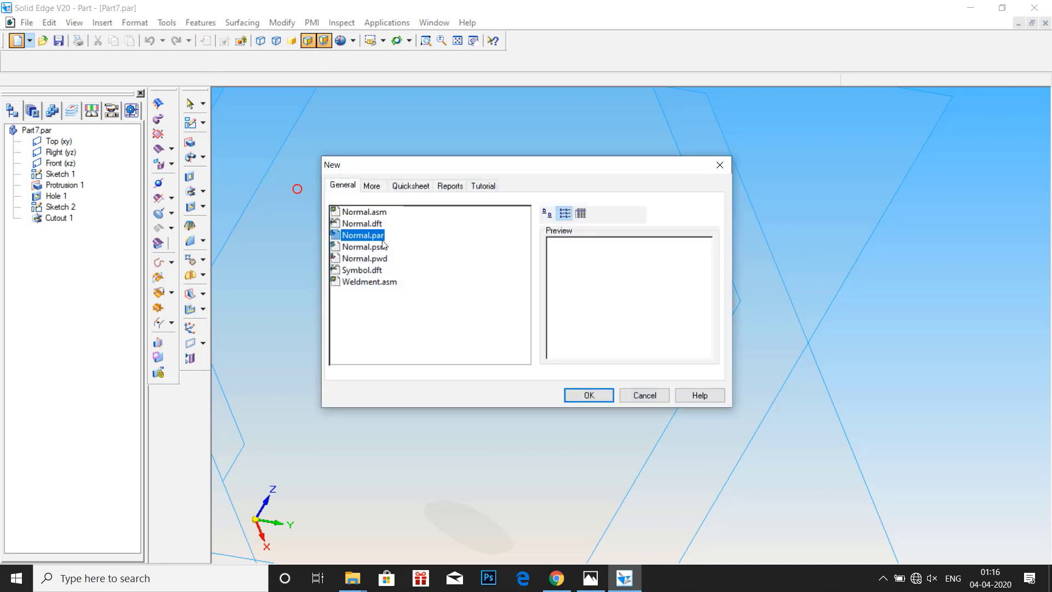
left_click(576, 397)
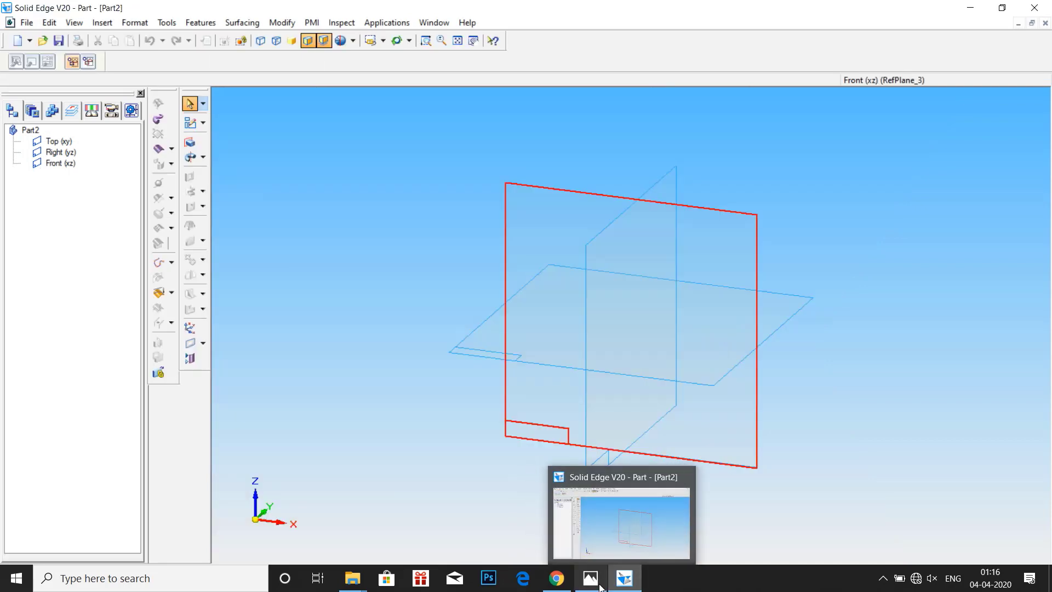
- Check the shaft dimensions on the Photos drawing and start a new sketch
left_click(597, 580)
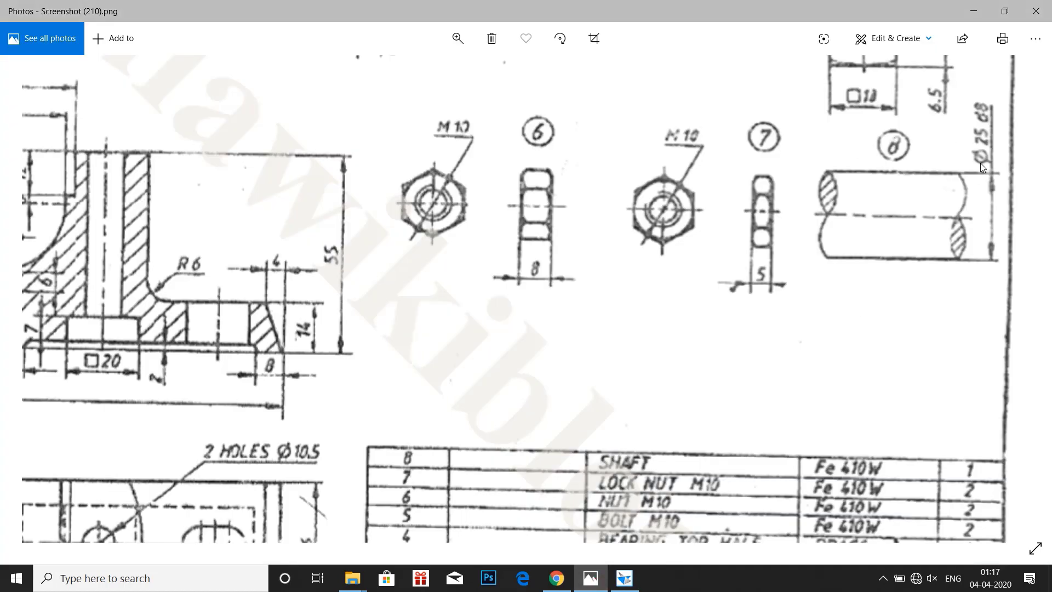
left_click(625, 578)
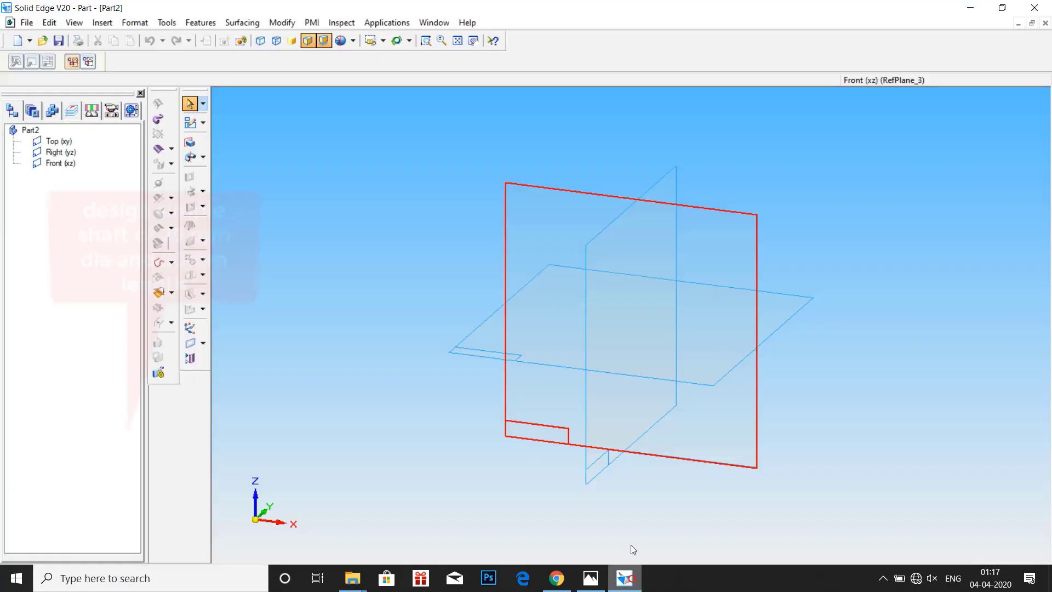
left_click(187, 126)
- Sketch a circle centred at the origin on the Front plane and dimension it to Ø25
left_click(505, 220)
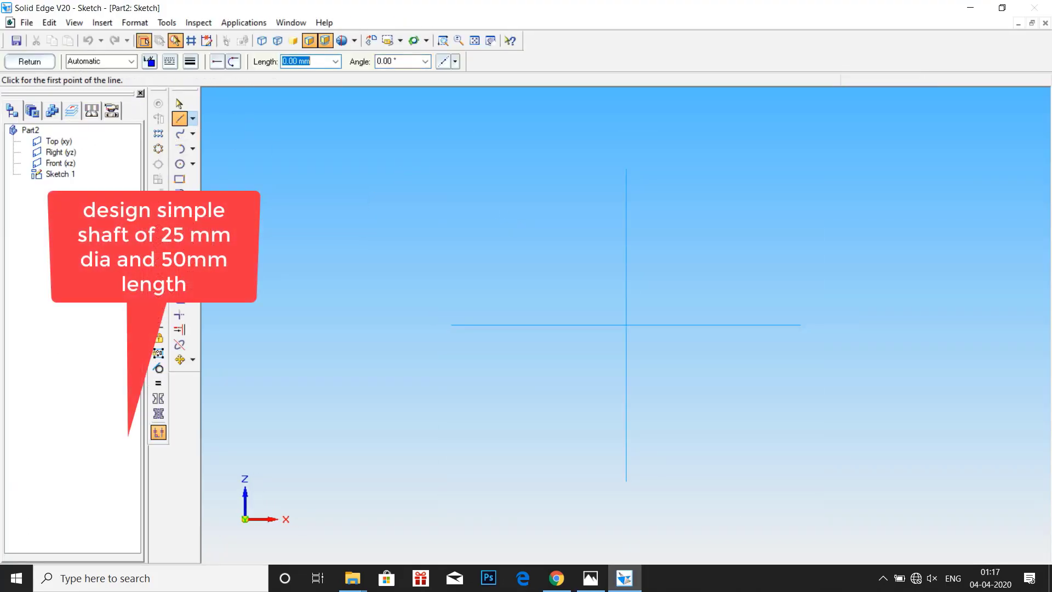
left_click(180, 165)
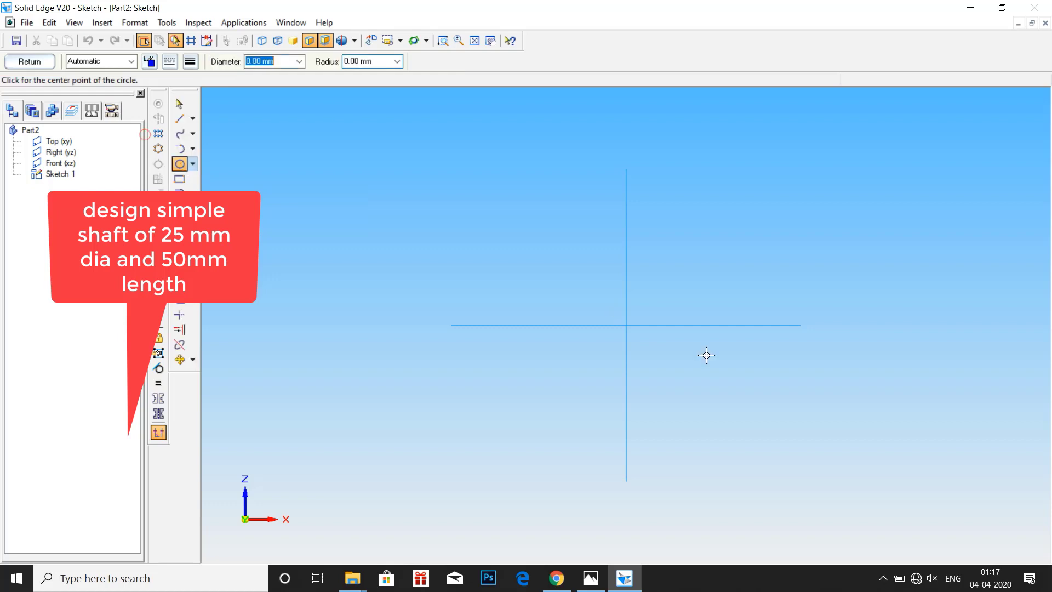
left_click(626, 325)
left_click(731, 209)
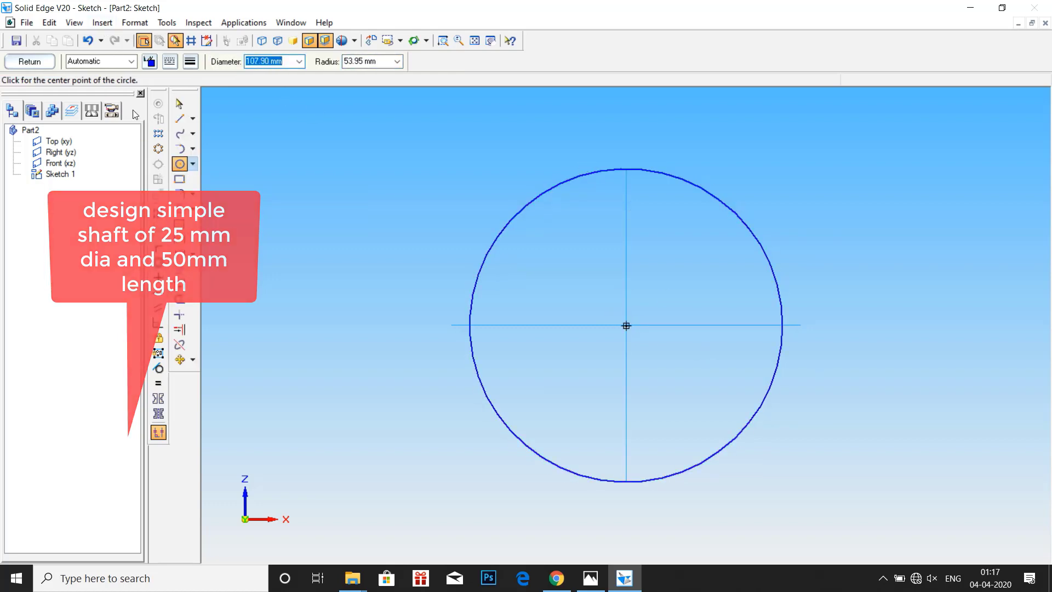
left_click(180, 240)
left_click(497, 240)
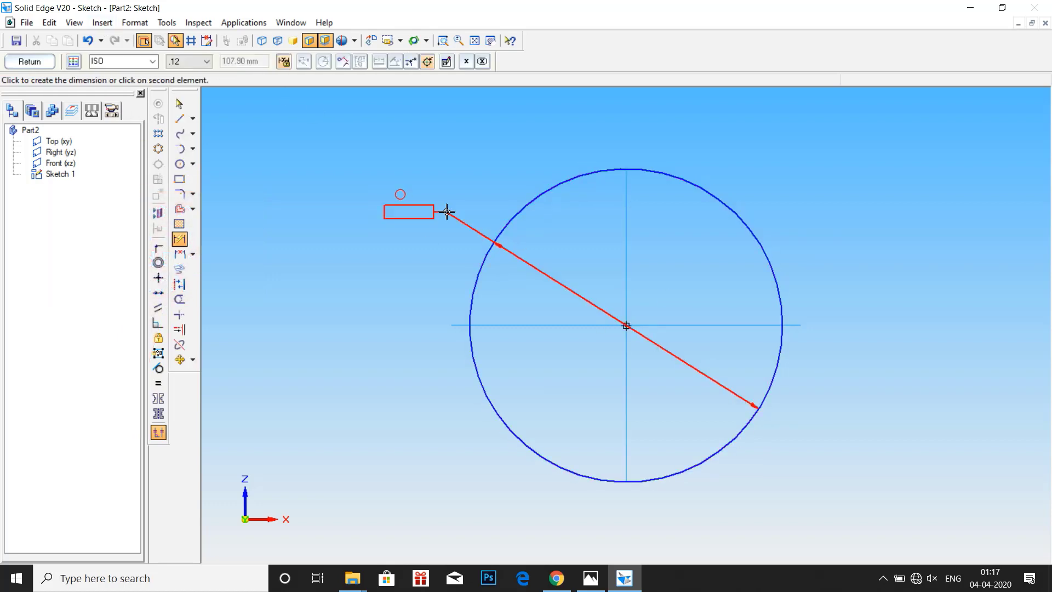
left_click(445, 212)
type("25")
key("Return")
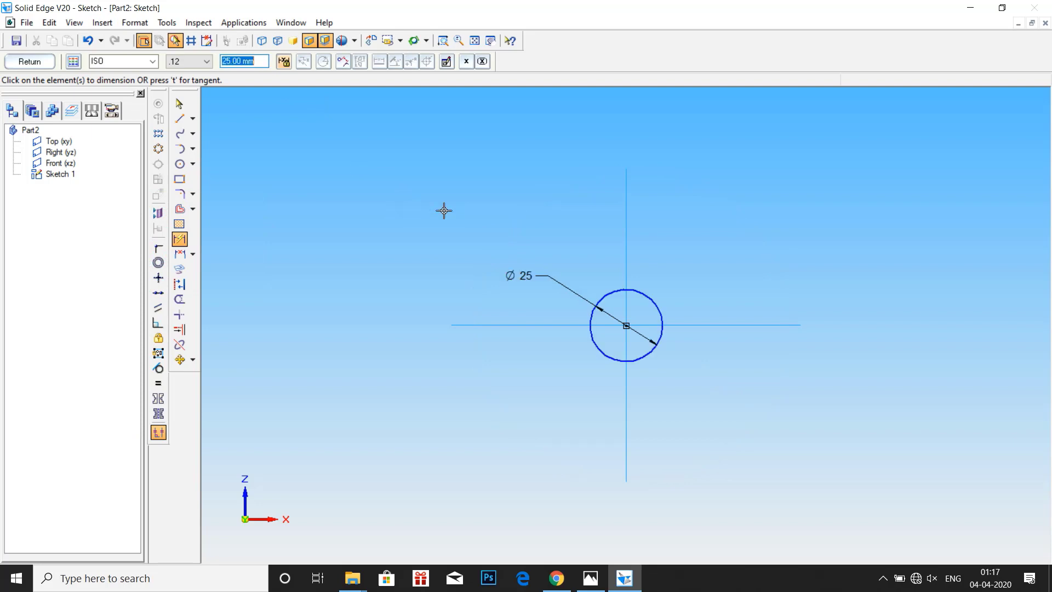
left_click(43, 63)
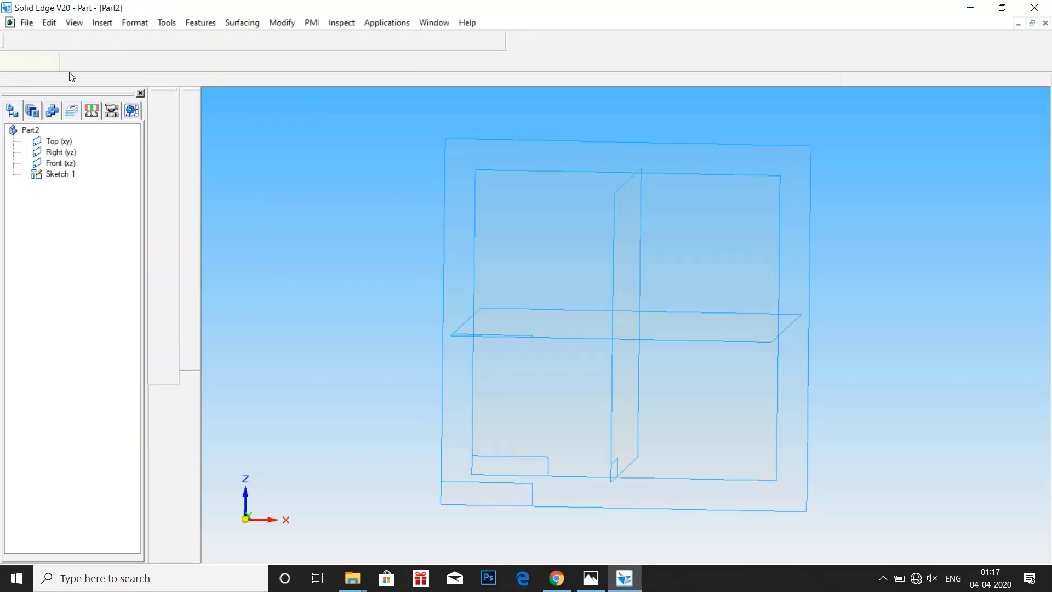
- Extrude the 25 mm circle 50 mm as a protrusion
left_click(188, 142)
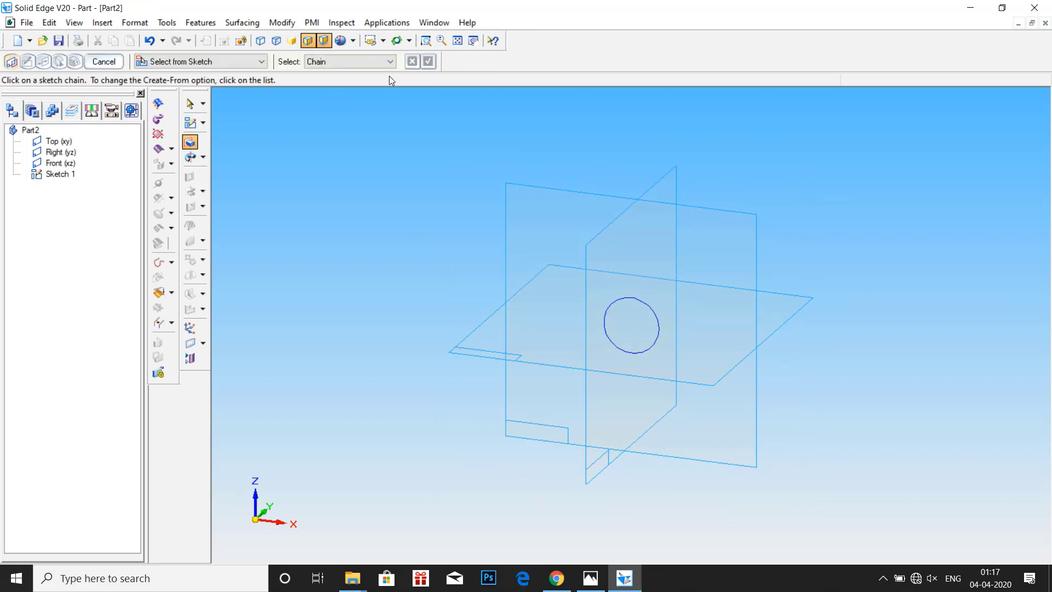
left_click(622, 295)
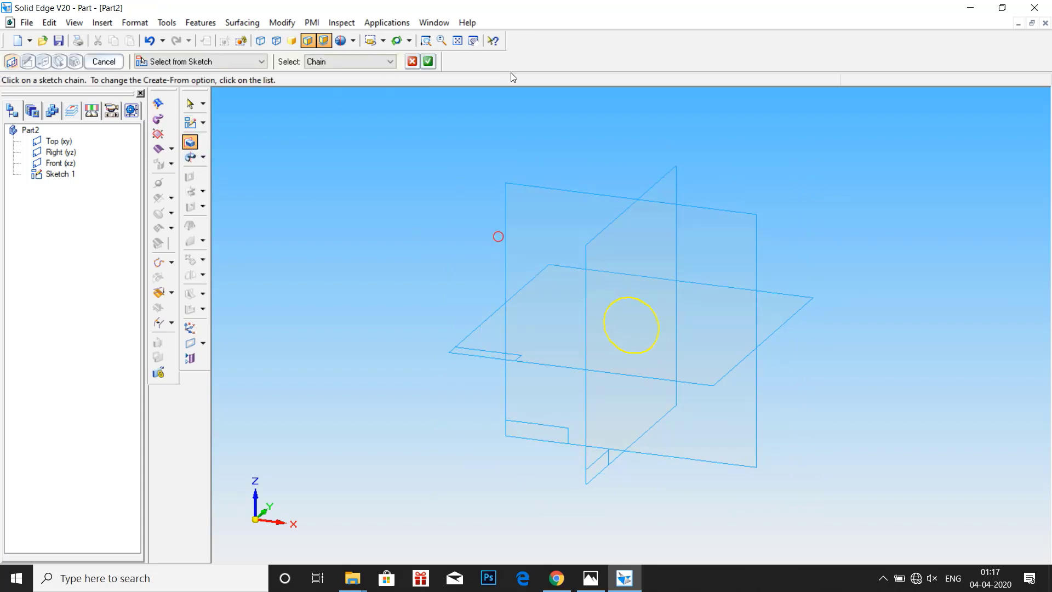
left_click(428, 61)
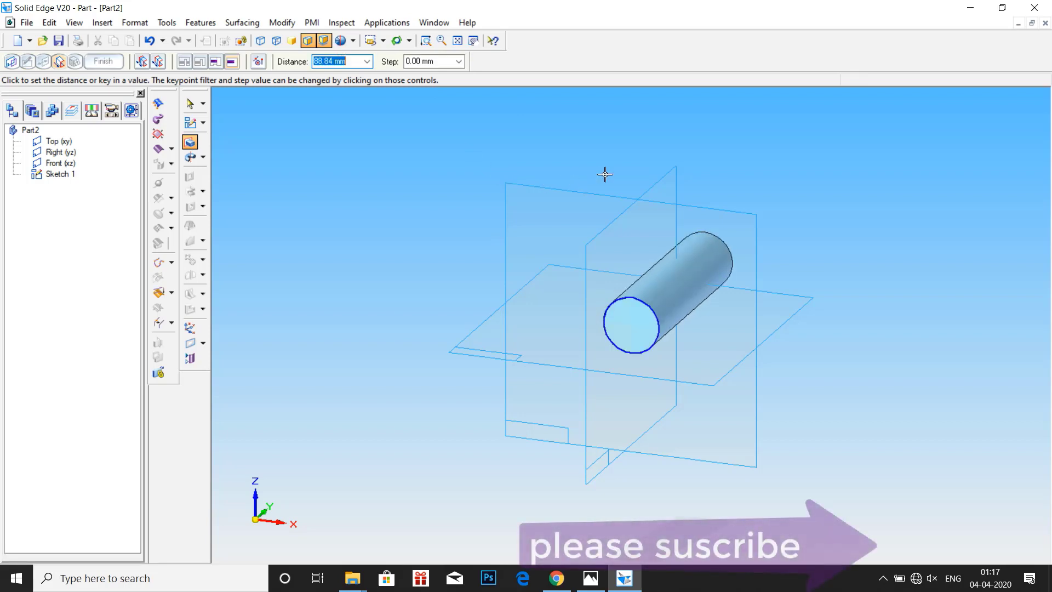
type("50")
key("Return")
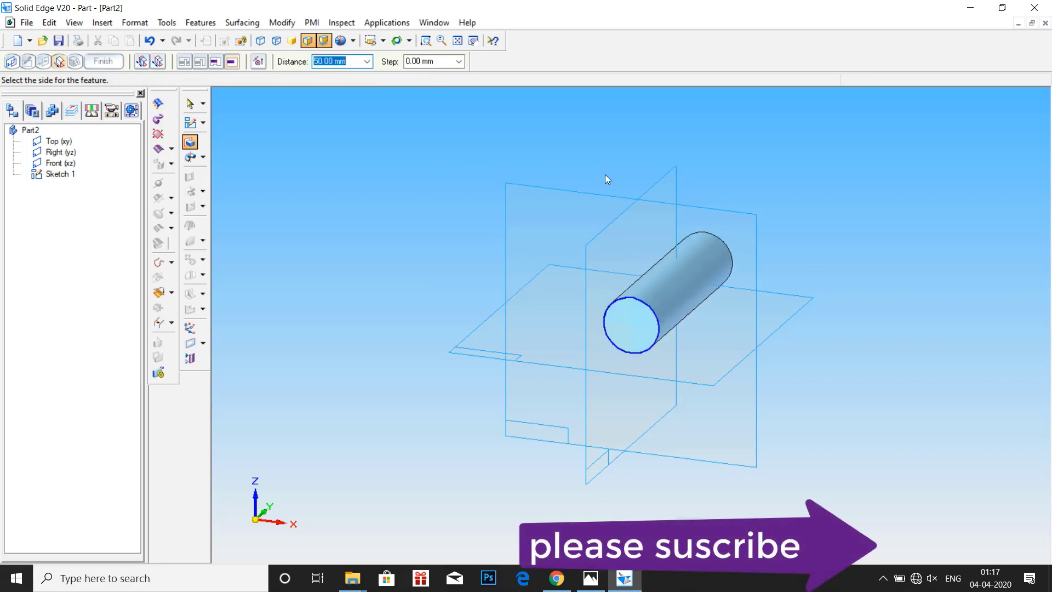
left_click(605, 174)
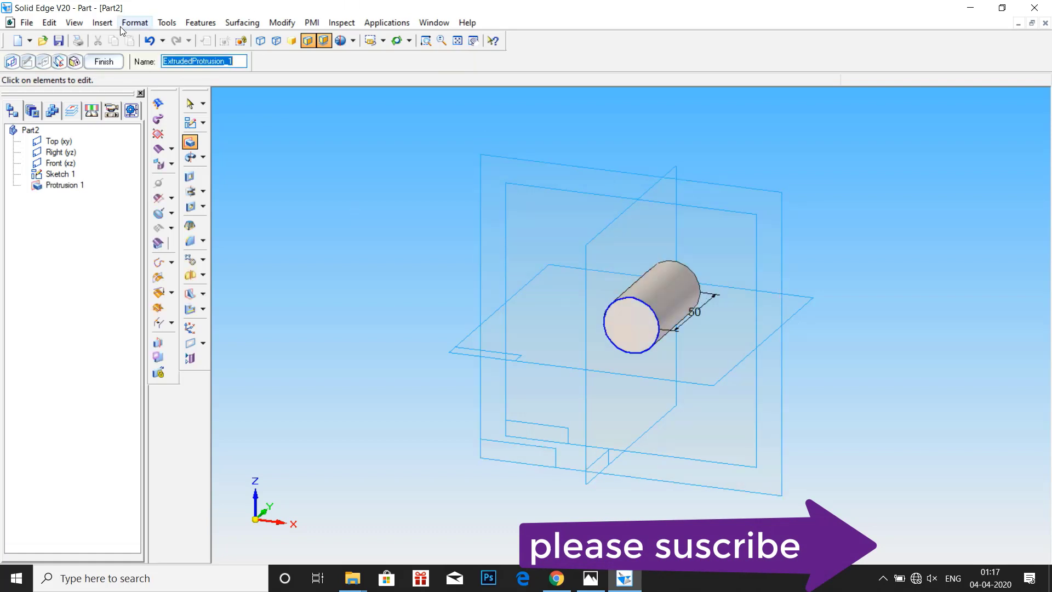
- Finish the protrusion and assign material fe 410W to the cylinder via the Material Table
left_click(110, 65)
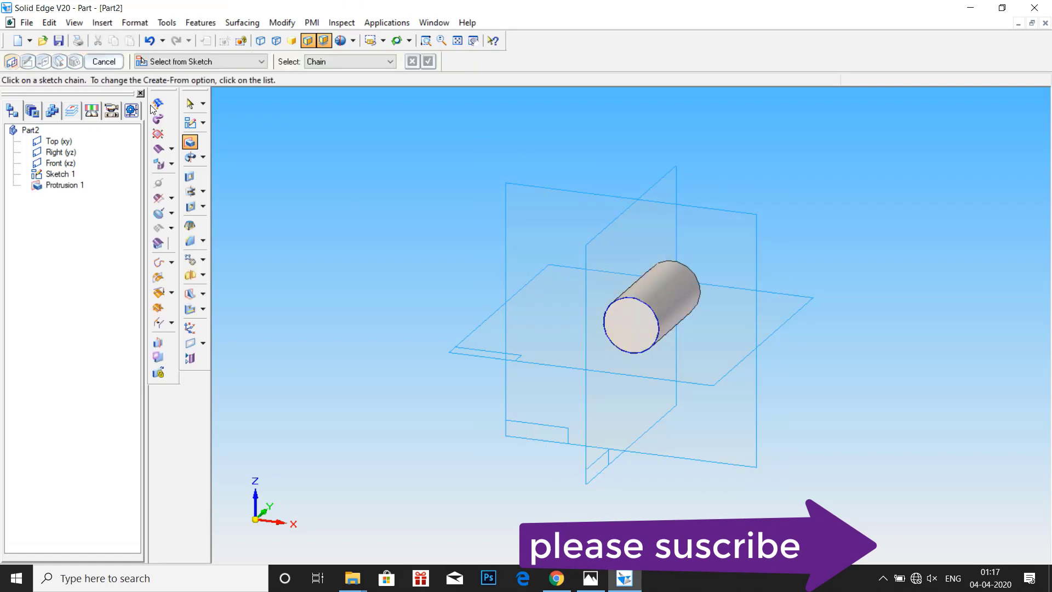
left_click(160, 26)
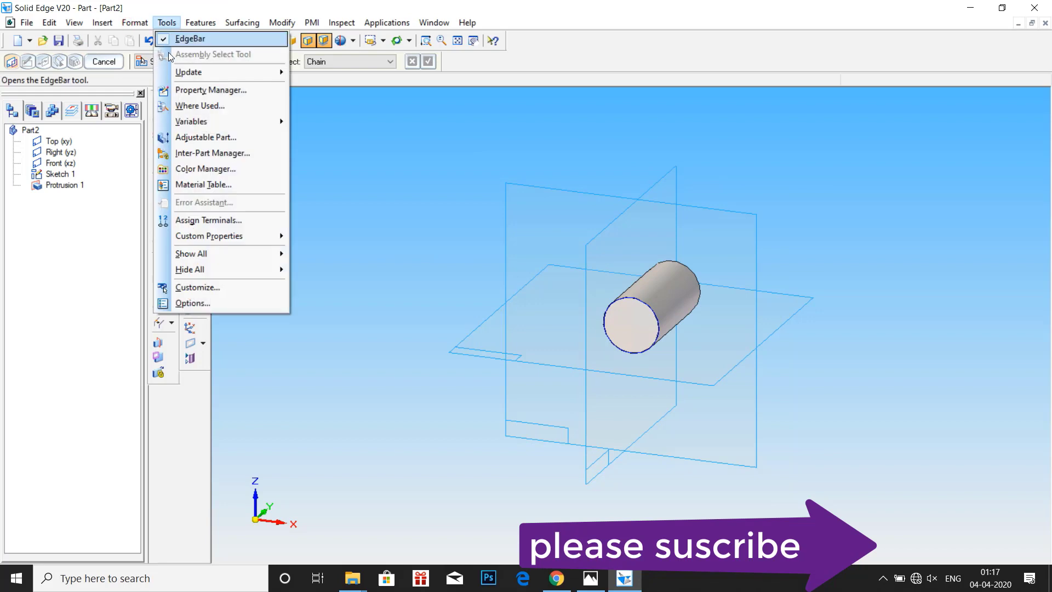
left_click(195, 187)
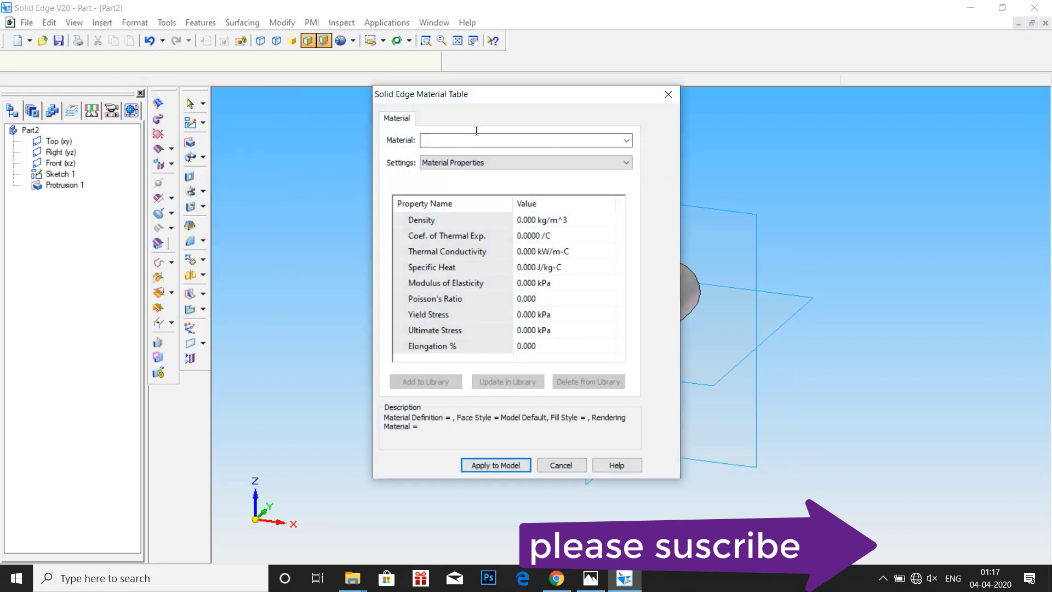
left_click(468, 140)
type("fe ")
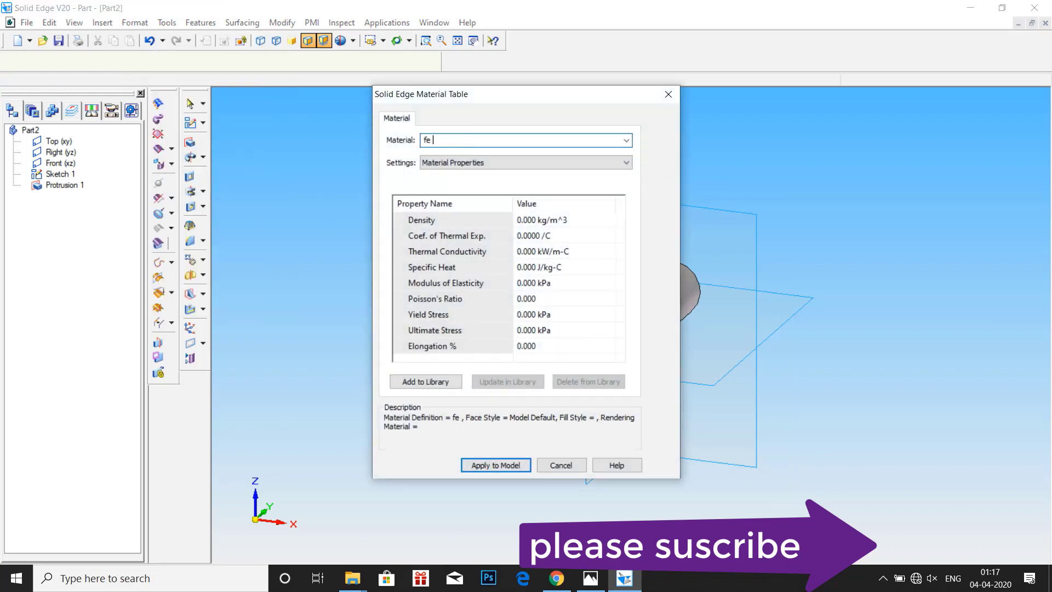
type("410")
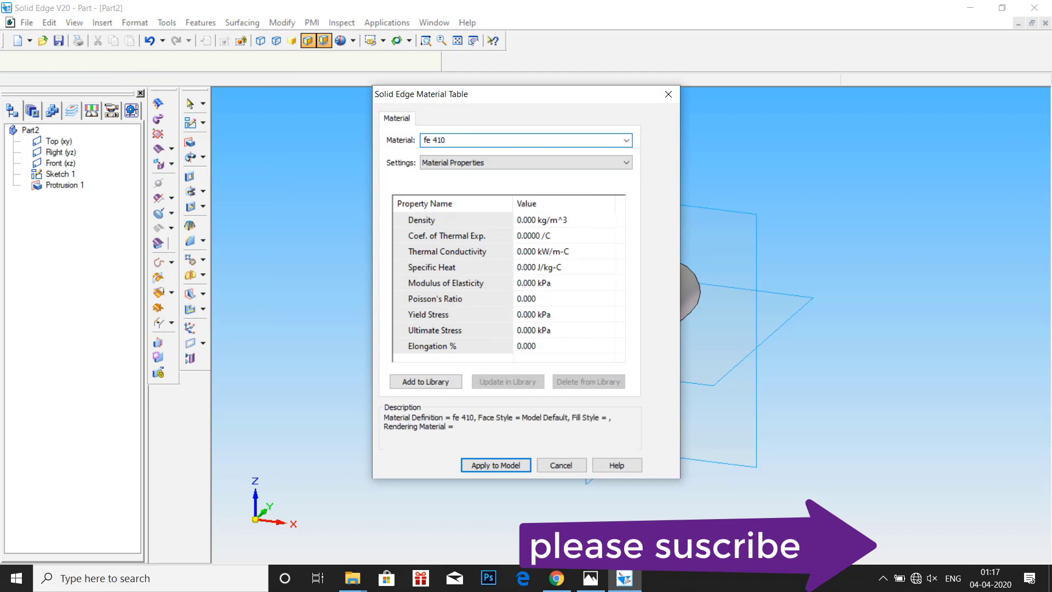
type("W")
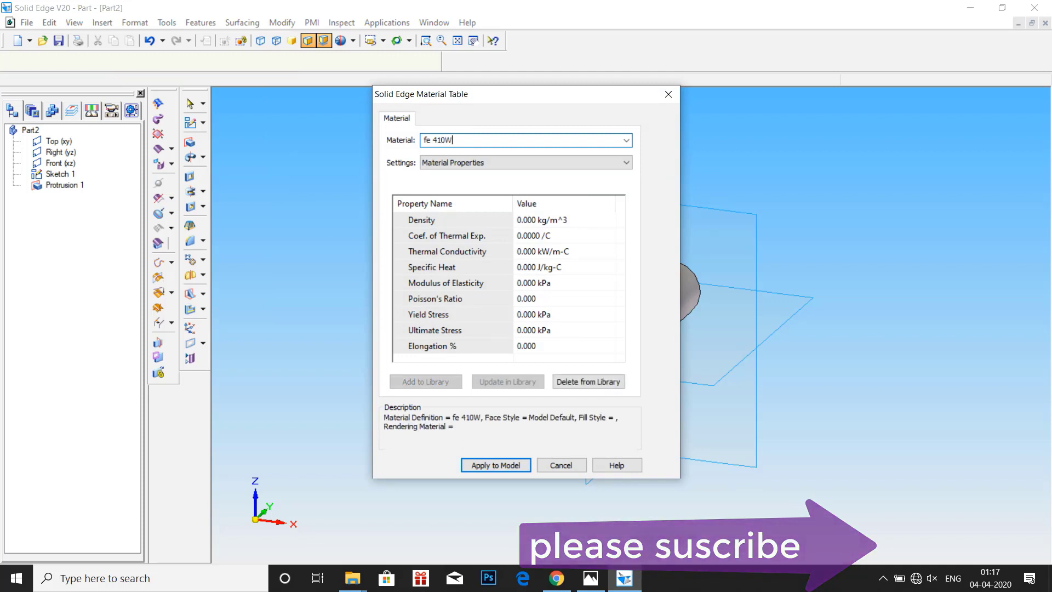
left_click(474, 464)
left_click(26, 23)
mouse_move(49, 23)
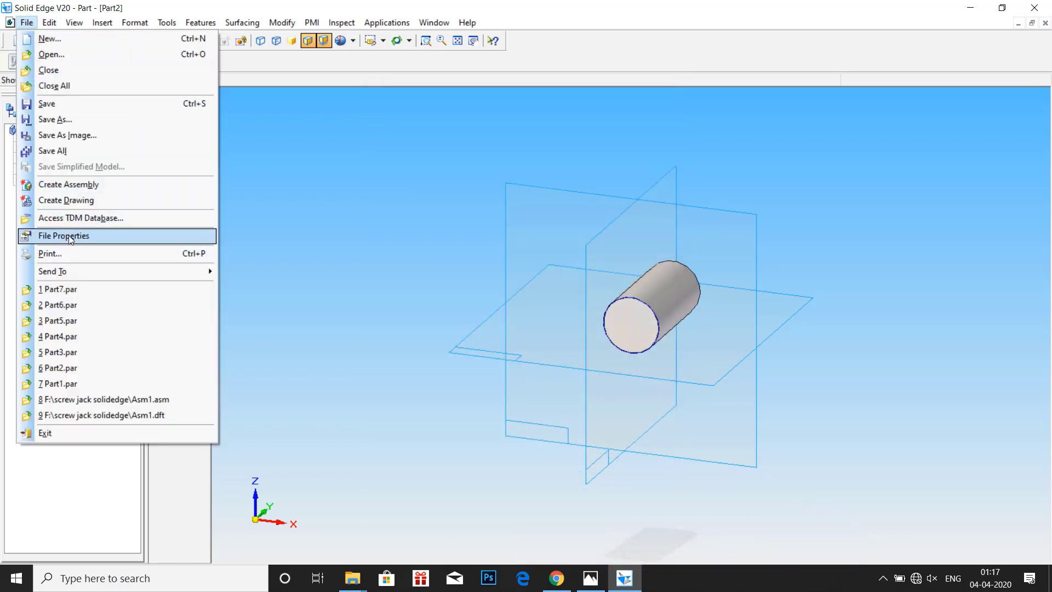
- Set file properties: Title 'shaft', Document Number 8, Project Name 'shaft'
left_click(76, 234)
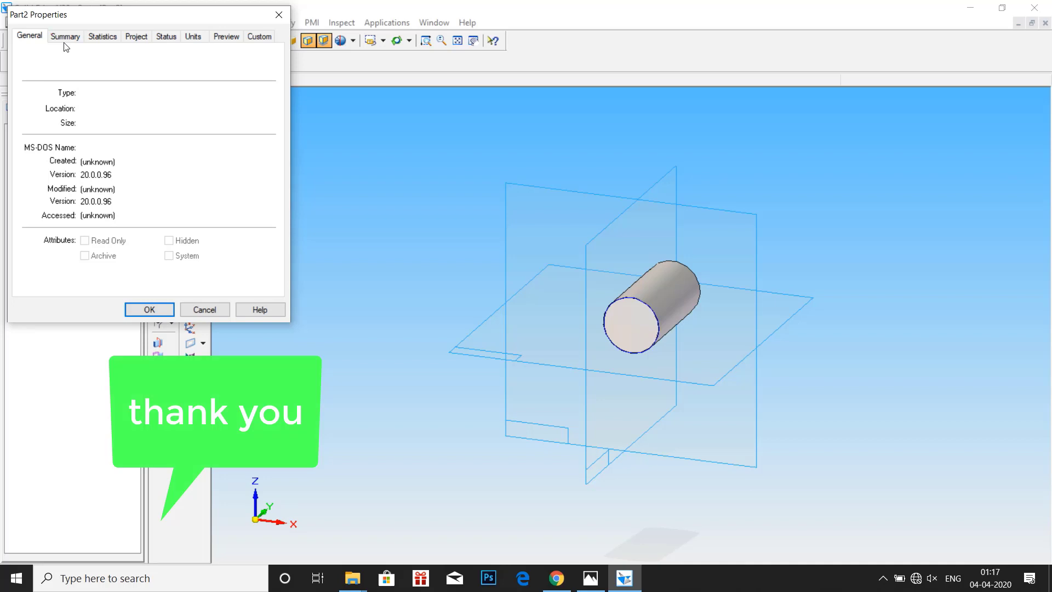
left_click(66, 37)
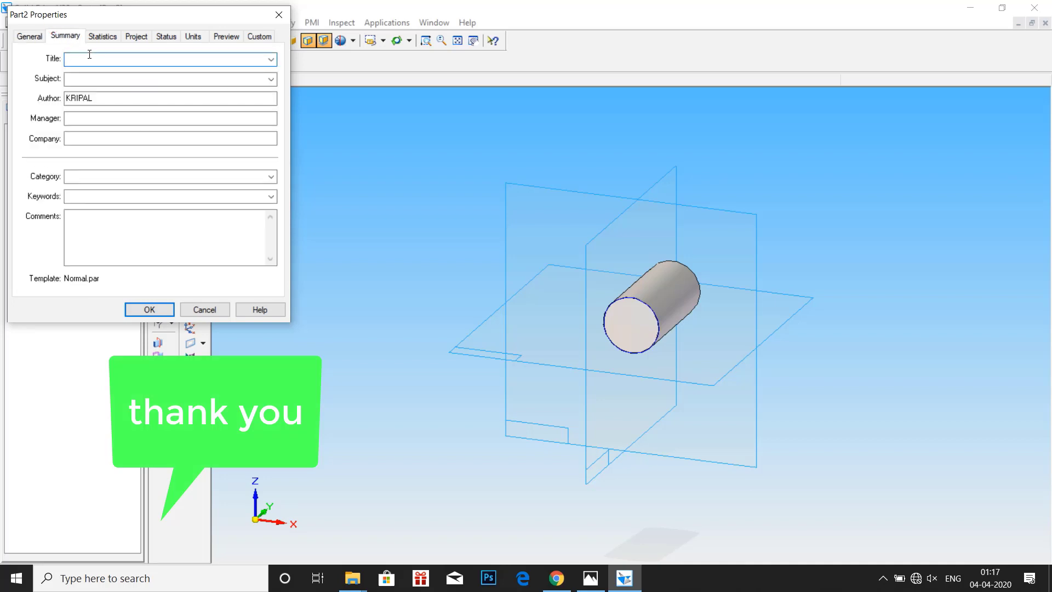
type("shaft")
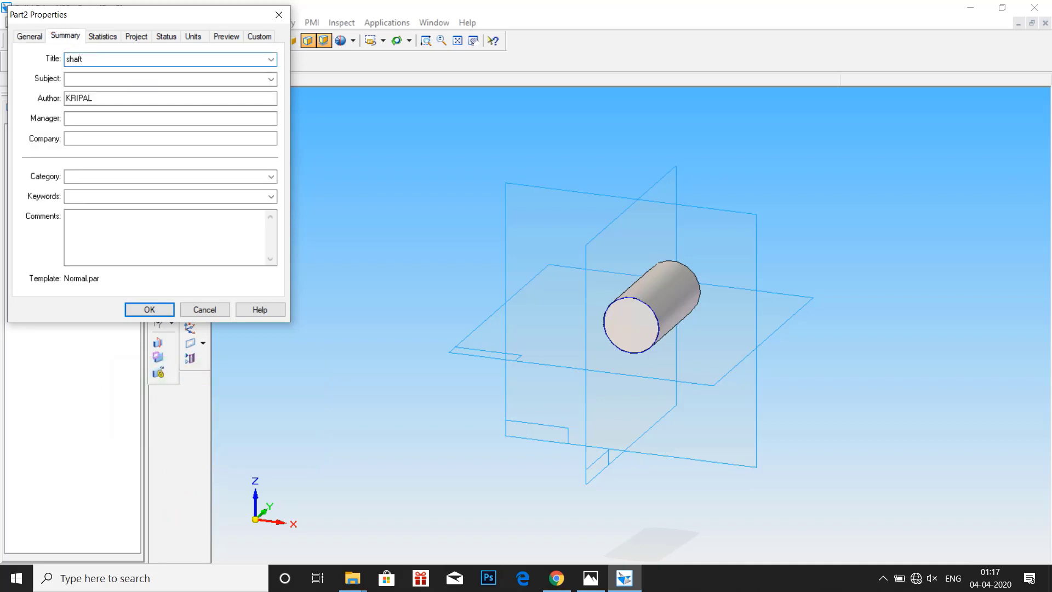
left_click(126, 38)
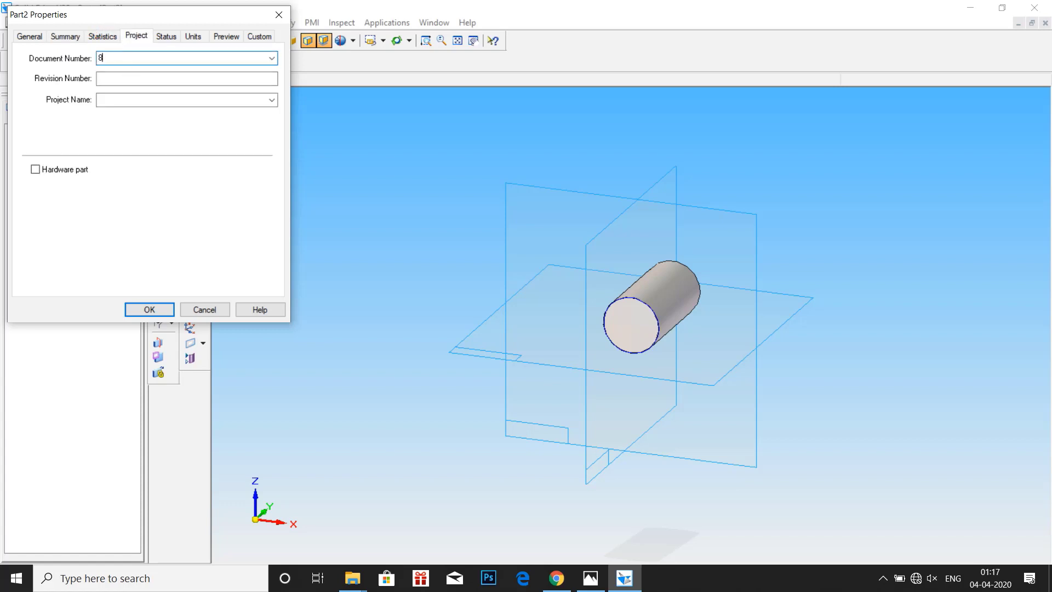
left_click(102, 99)
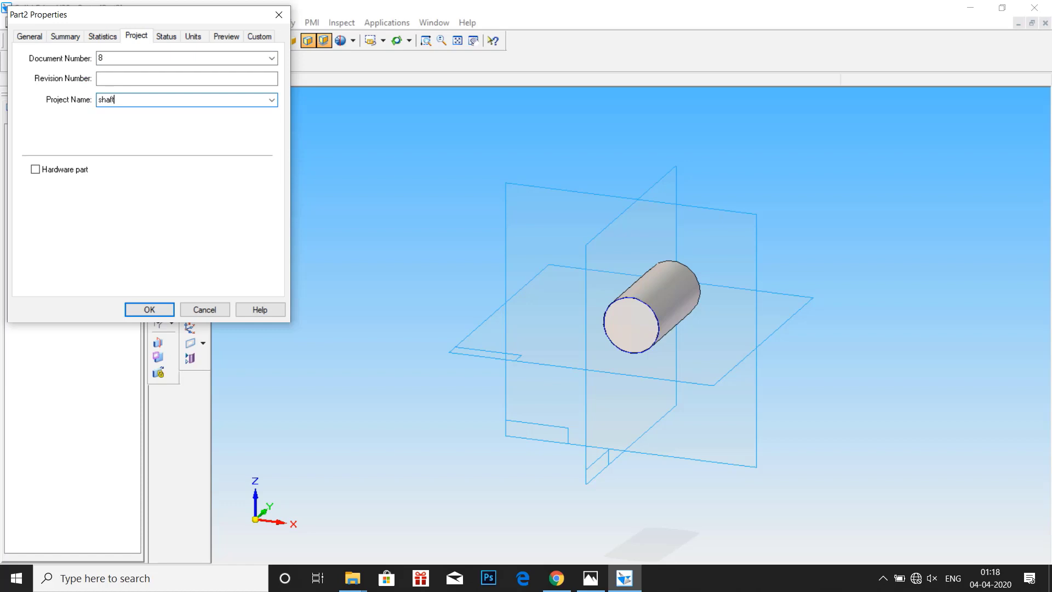
left_click(146, 309)
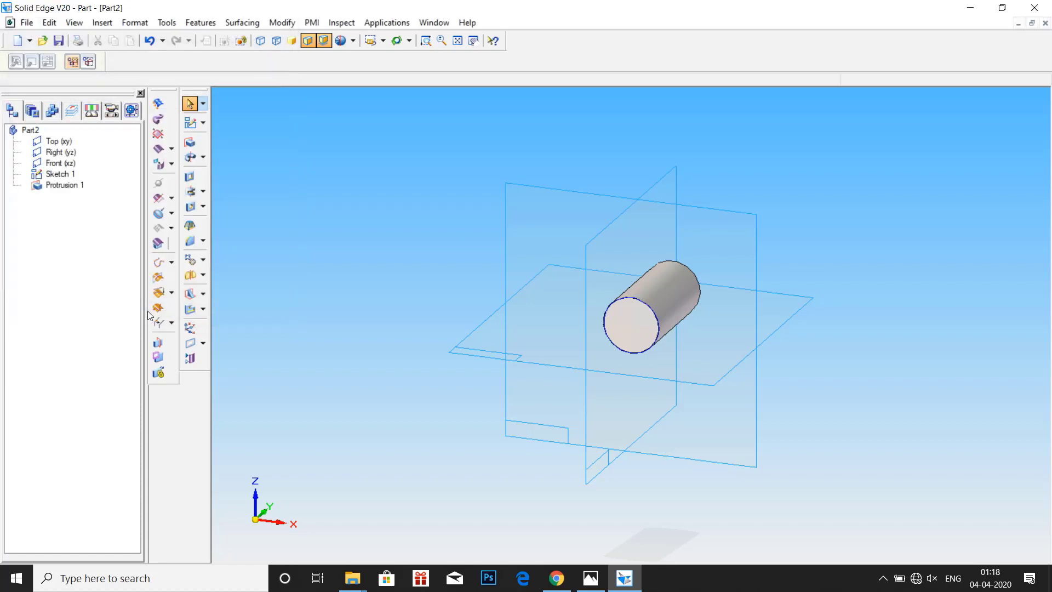
- Save the shaft part under the new name Part8.par
left_click(27, 22)
left_click(48, 119)
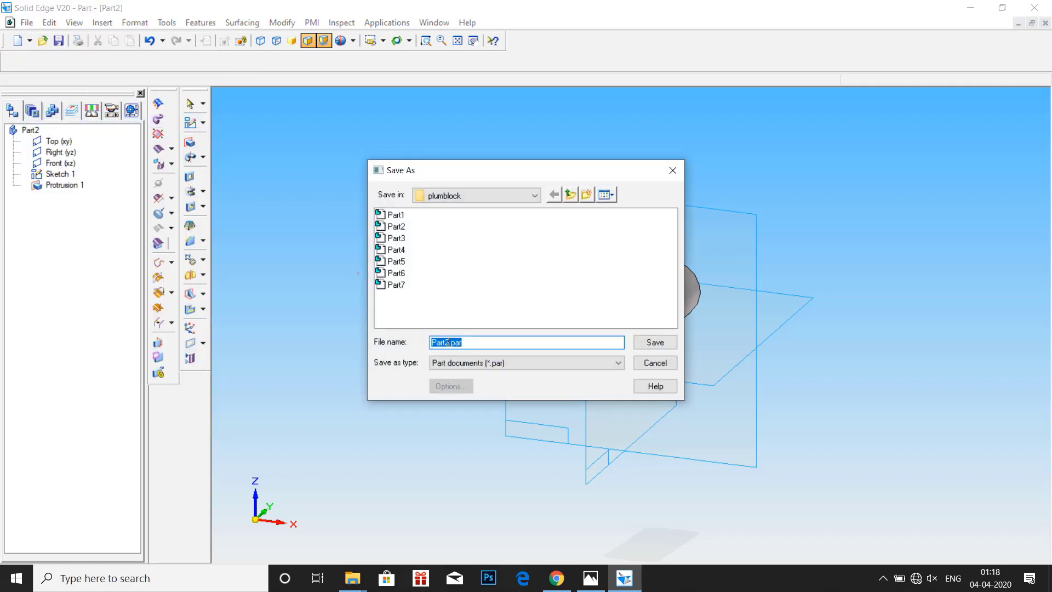
key("Right")
key("Left")
key("Left")
key("Left")
key("Left")
key("BackSpace")
type("8")
left_click(656, 341)
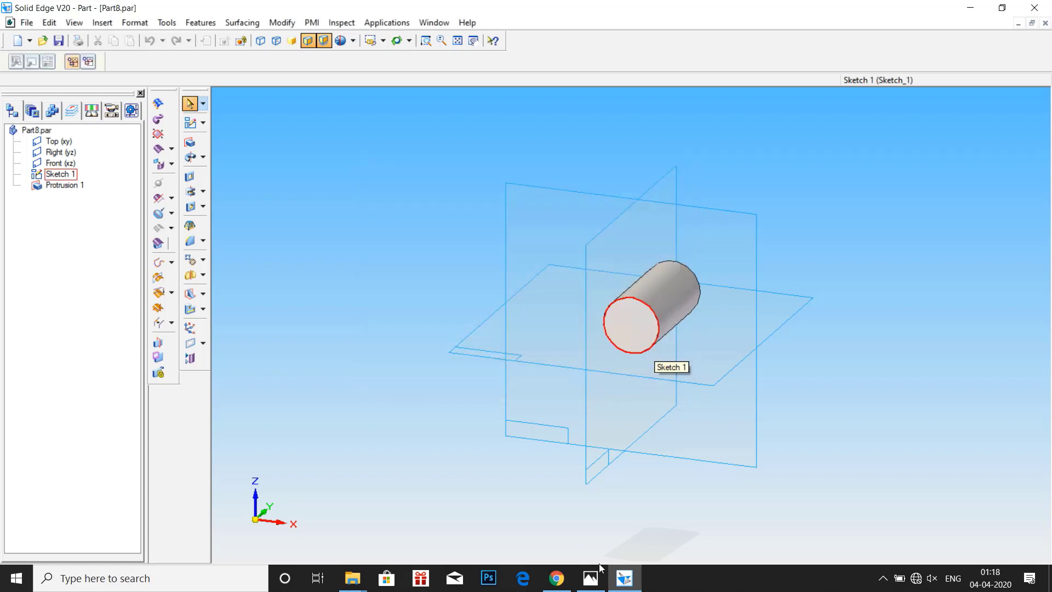
- Bring up the reference drawing in Photos and adjust its zoom to fit
left_click(590, 578)
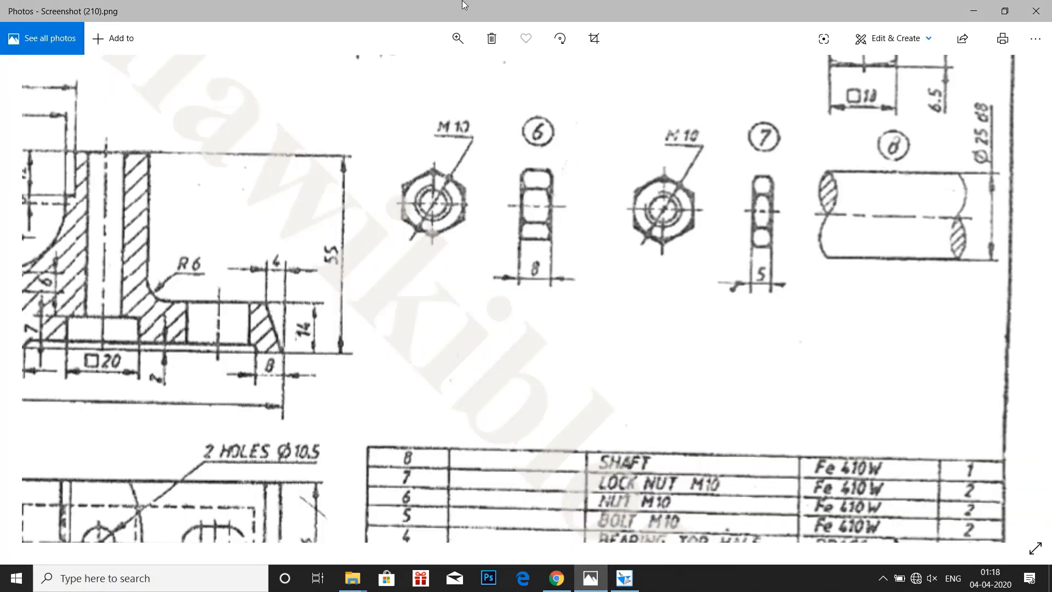
left_click(458, 38)
left_click(441, 74)
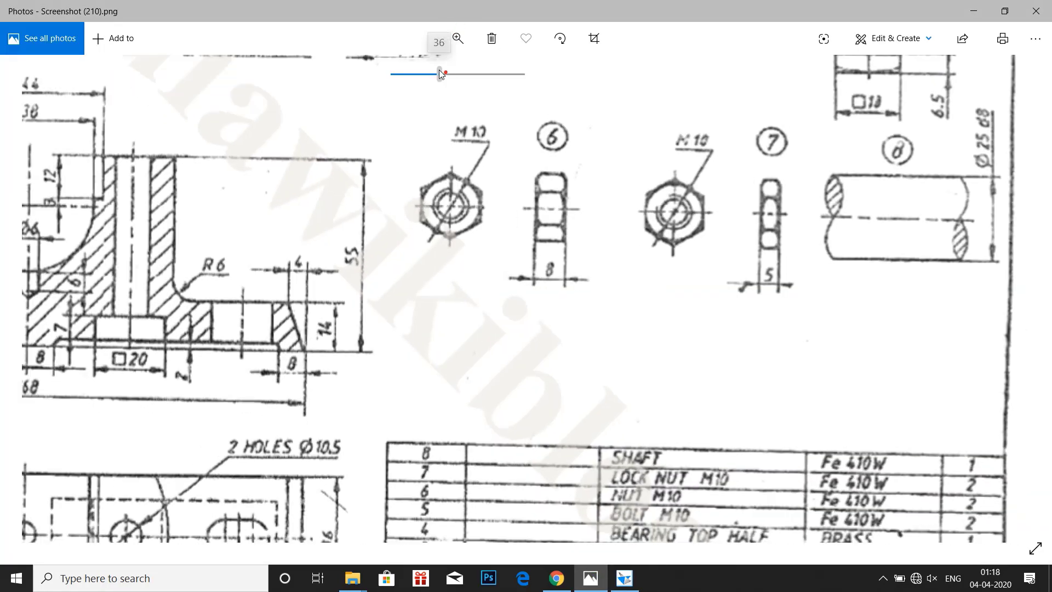
left_click_drag(441, 73, 407, 70)
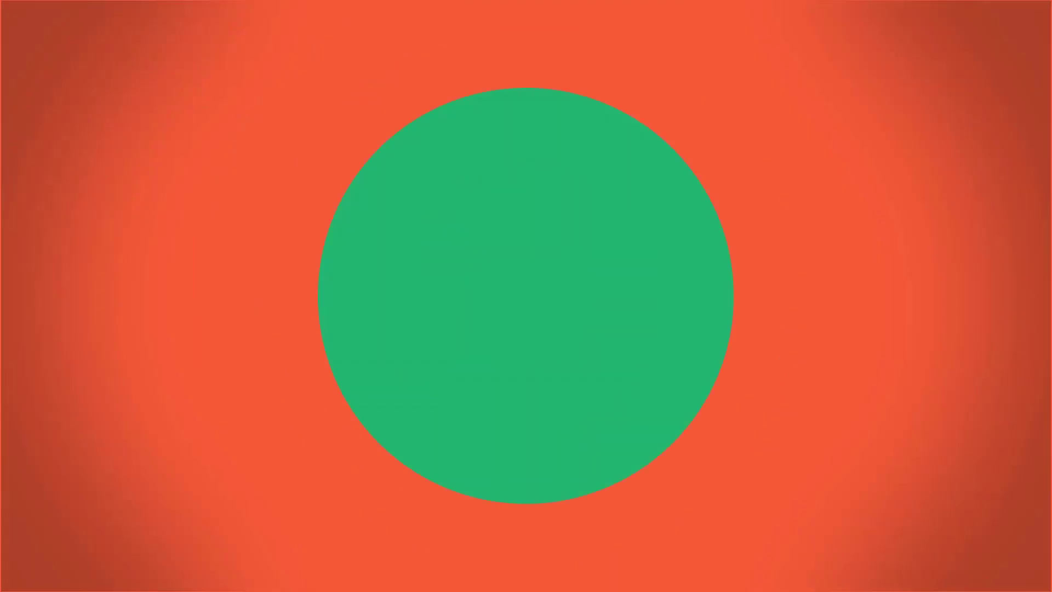